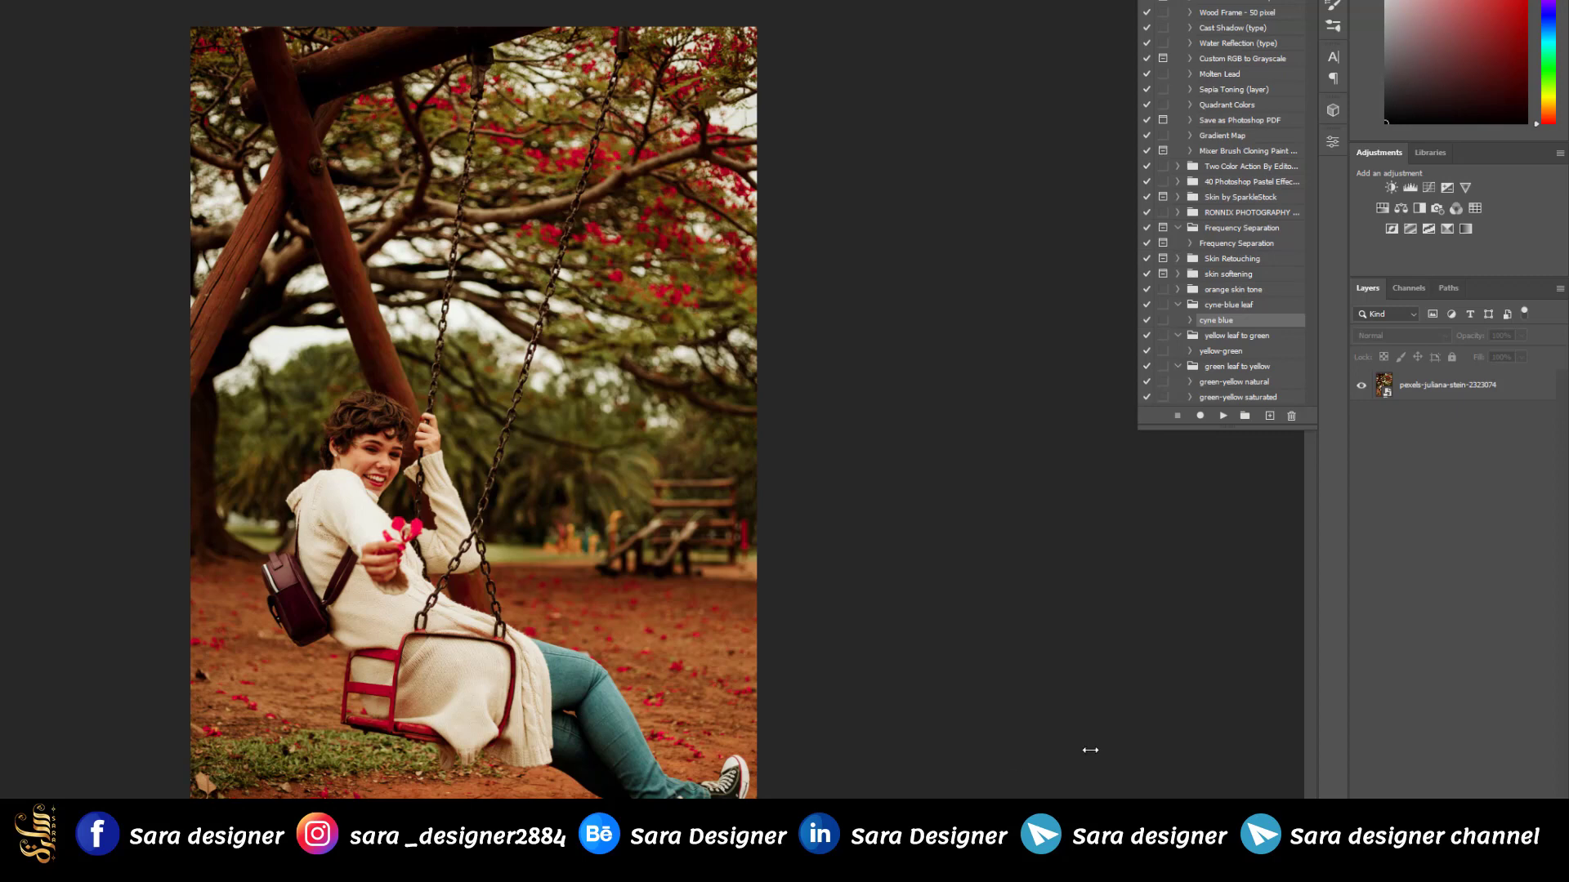
Select the photo layer and collapse the green leaf to yellow, yellow leaf to green, orange skin tone and cyne-blue leaf action sets
{"action": "left_click", "coordinate": [1430, 392]}
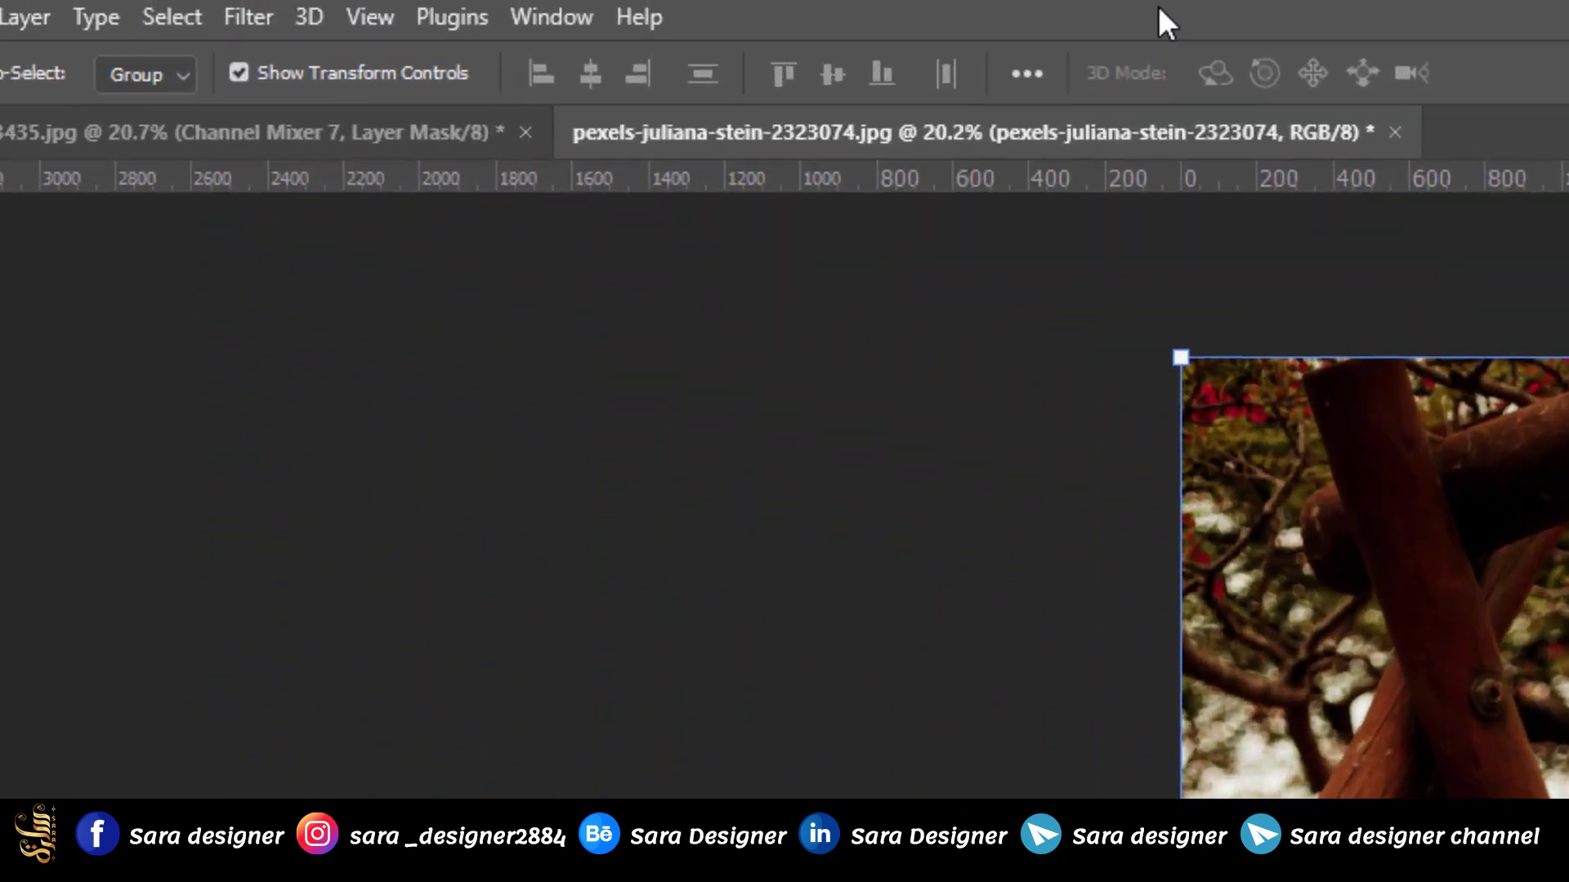
{"action": "left_click", "coordinate": [550, 18]}
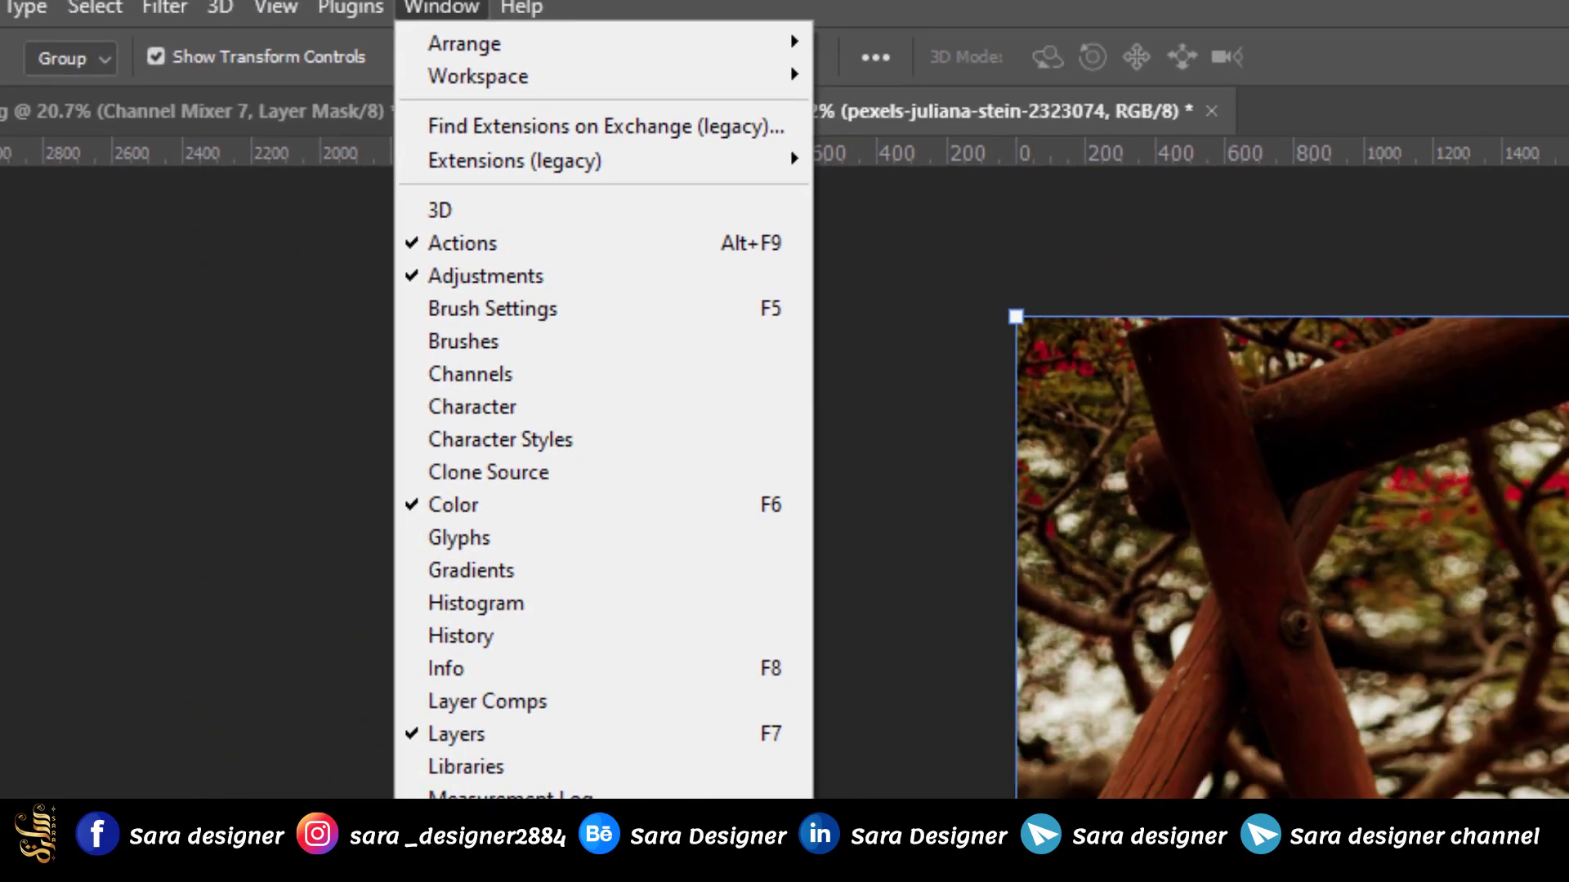
{"action": "left_click", "coordinate": [1510, 41]}
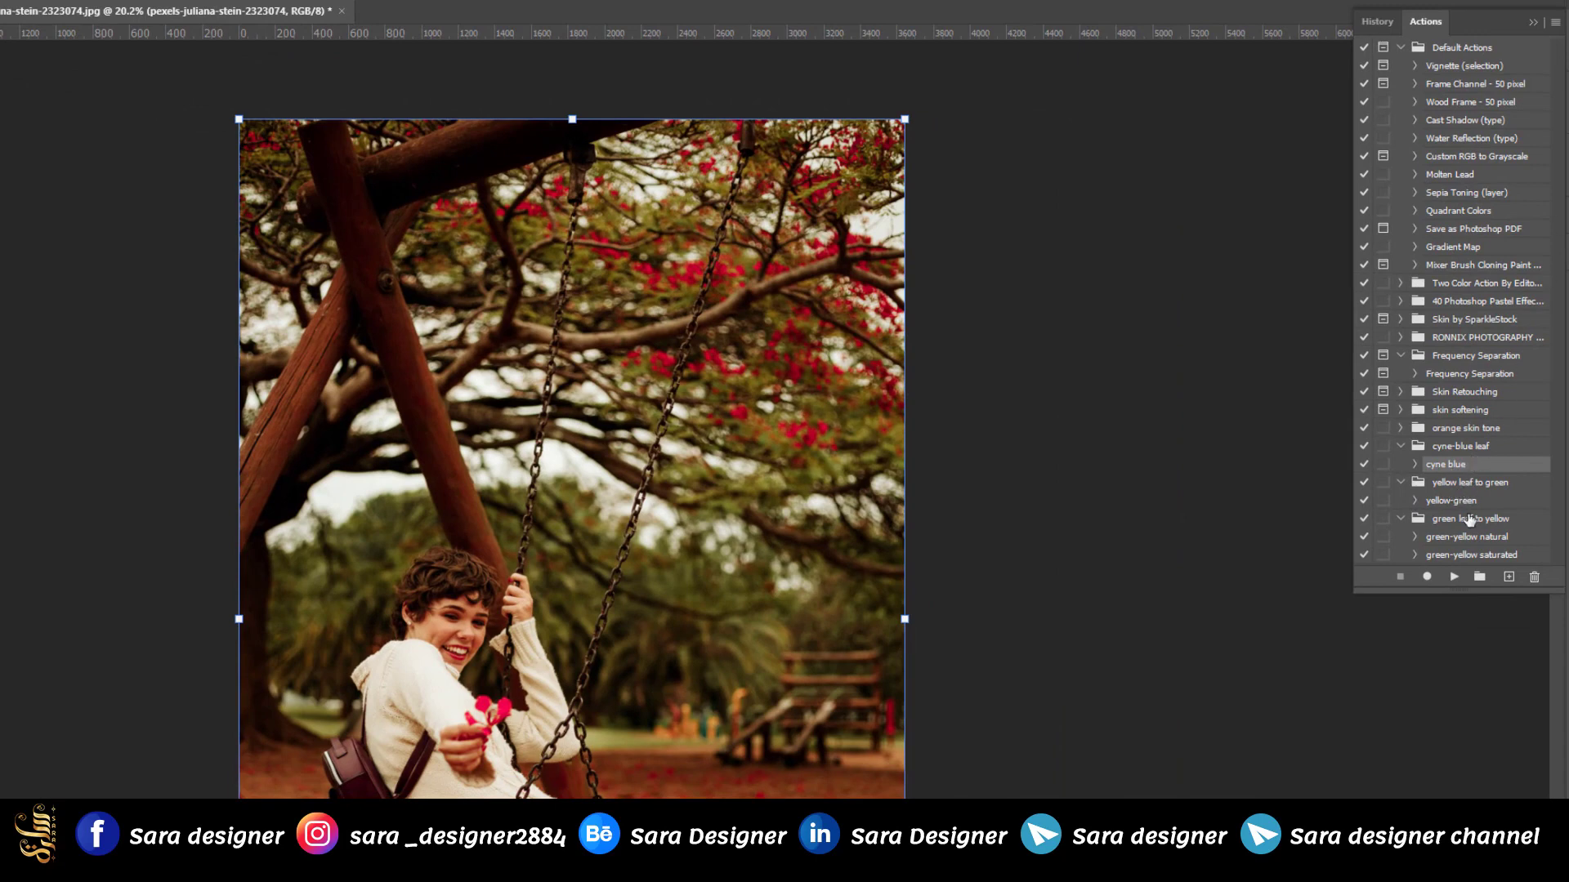
{"action": "left_click", "coordinate": [1401, 519]}
{"action": "left_click", "coordinate": [1401, 482]}
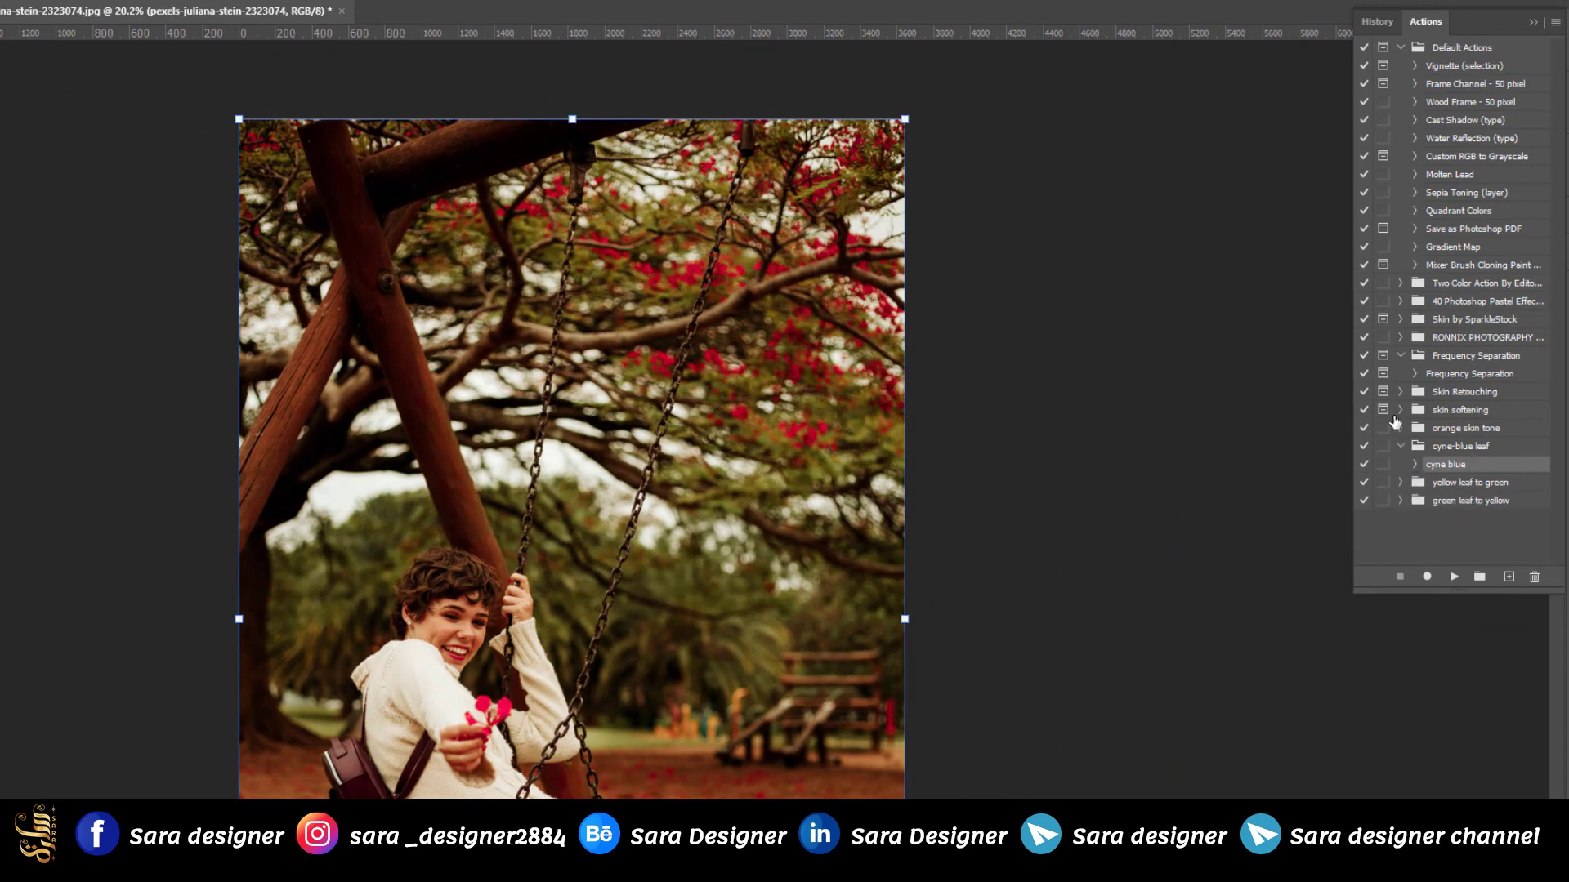
{"action": "left_click", "coordinate": [1401, 428]}
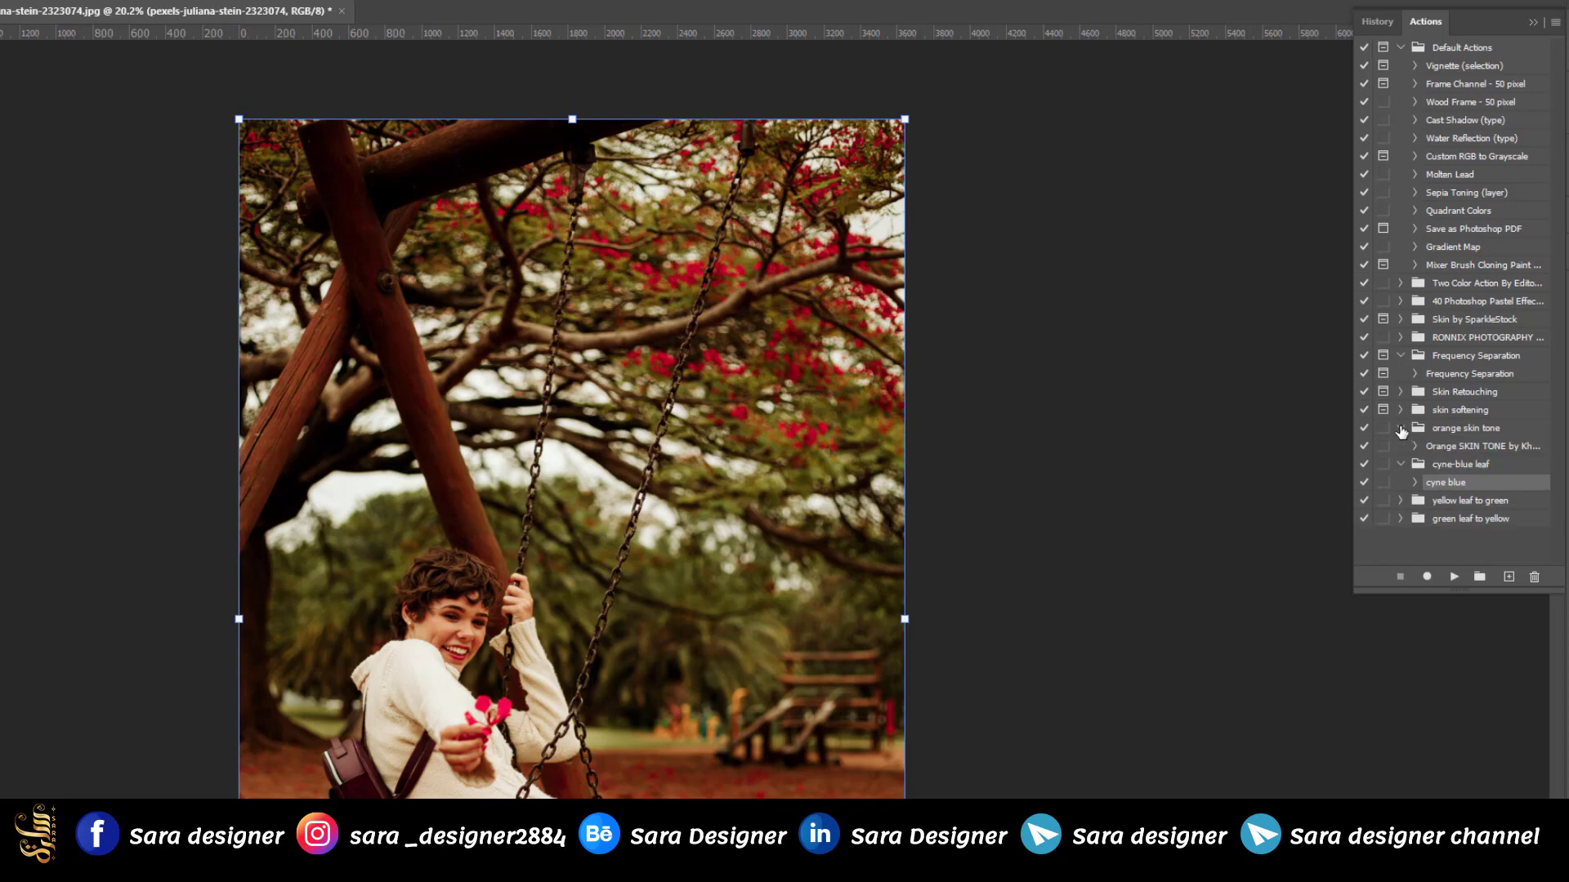
{"action": "left_click", "coordinate": [1401, 429]}
{"action": "left_click", "coordinate": [1400, 447]}
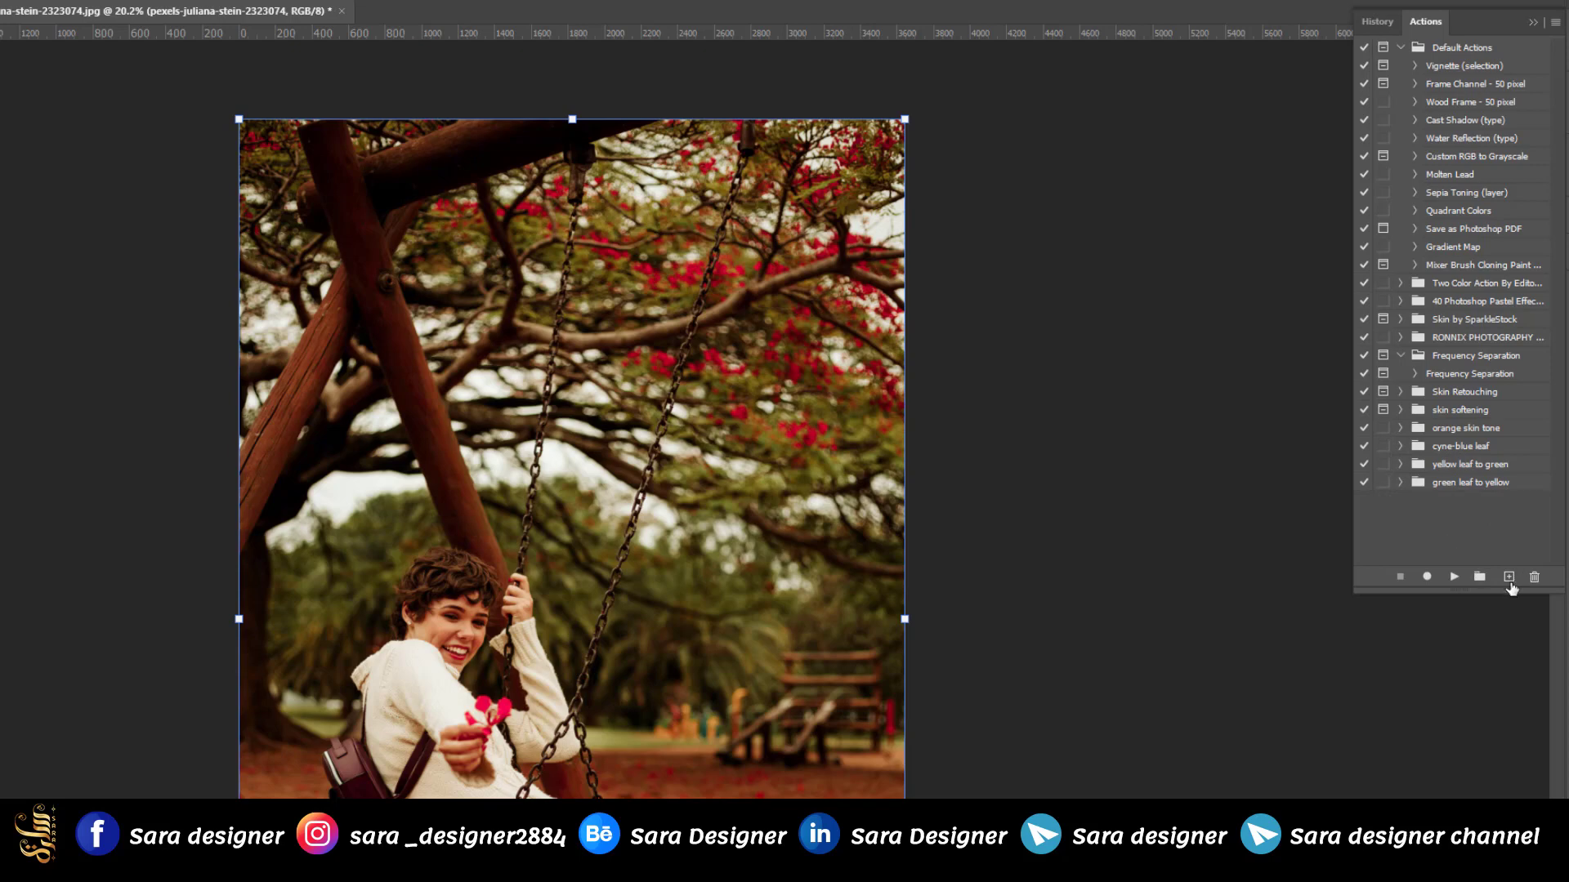
Create an action set named "cinamatic soft grey" and start recording an action named "soft grey" in it
{"action": "left_click", "coordinate": [1479, 577]}
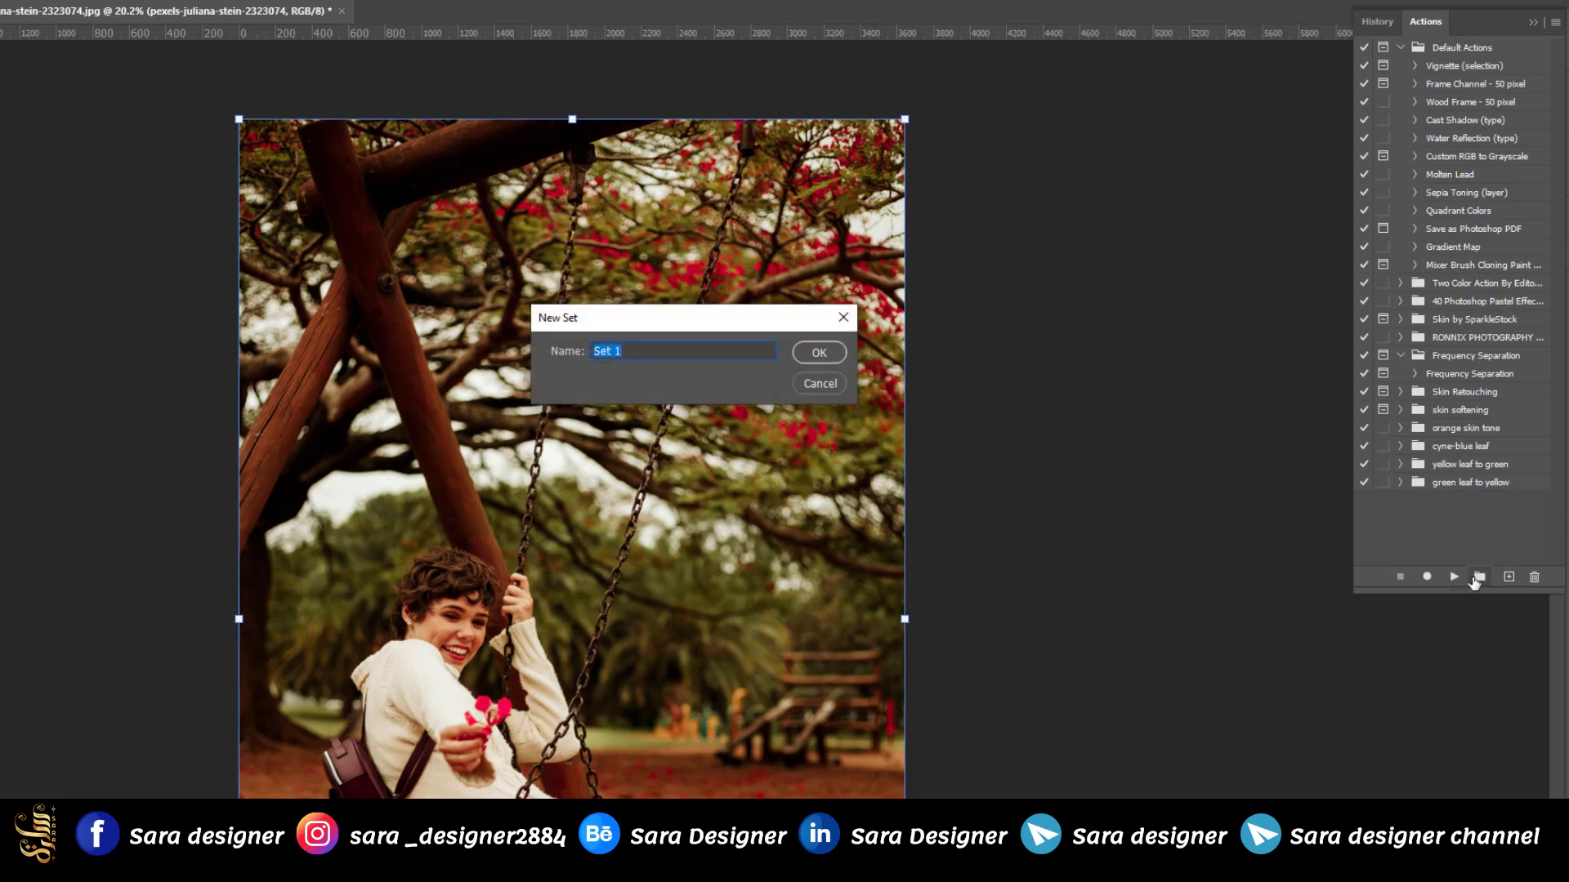
{"action": "type", "text": "cinamatic soft grey"}
{"action": "left_click", "coordinate": [818, 353]}
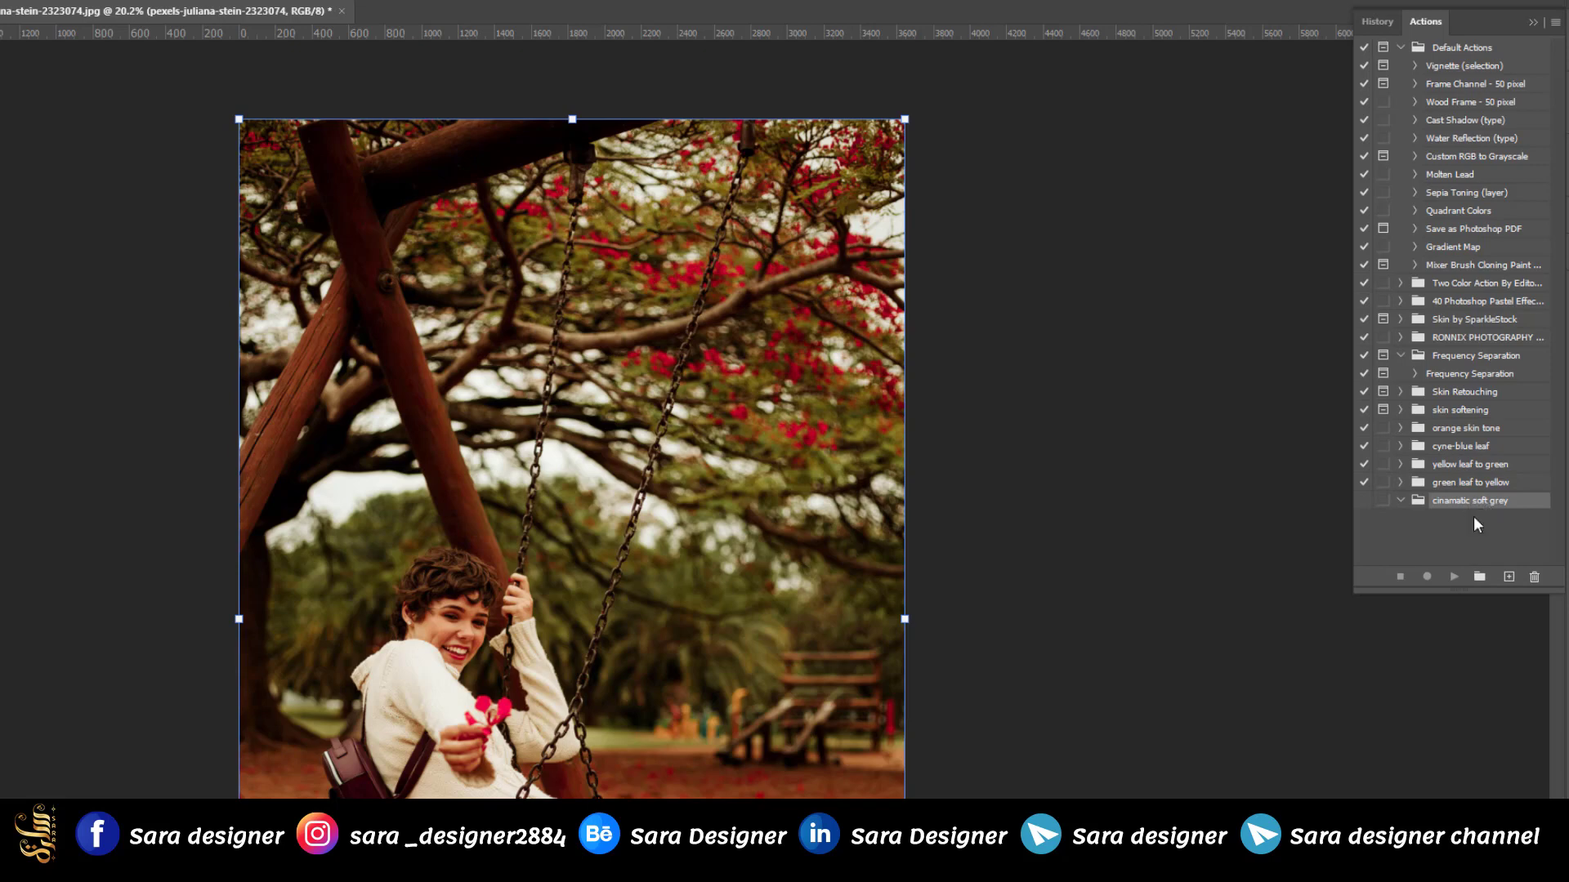
{"action": "left_click", "coordinate": [1509, 577]}
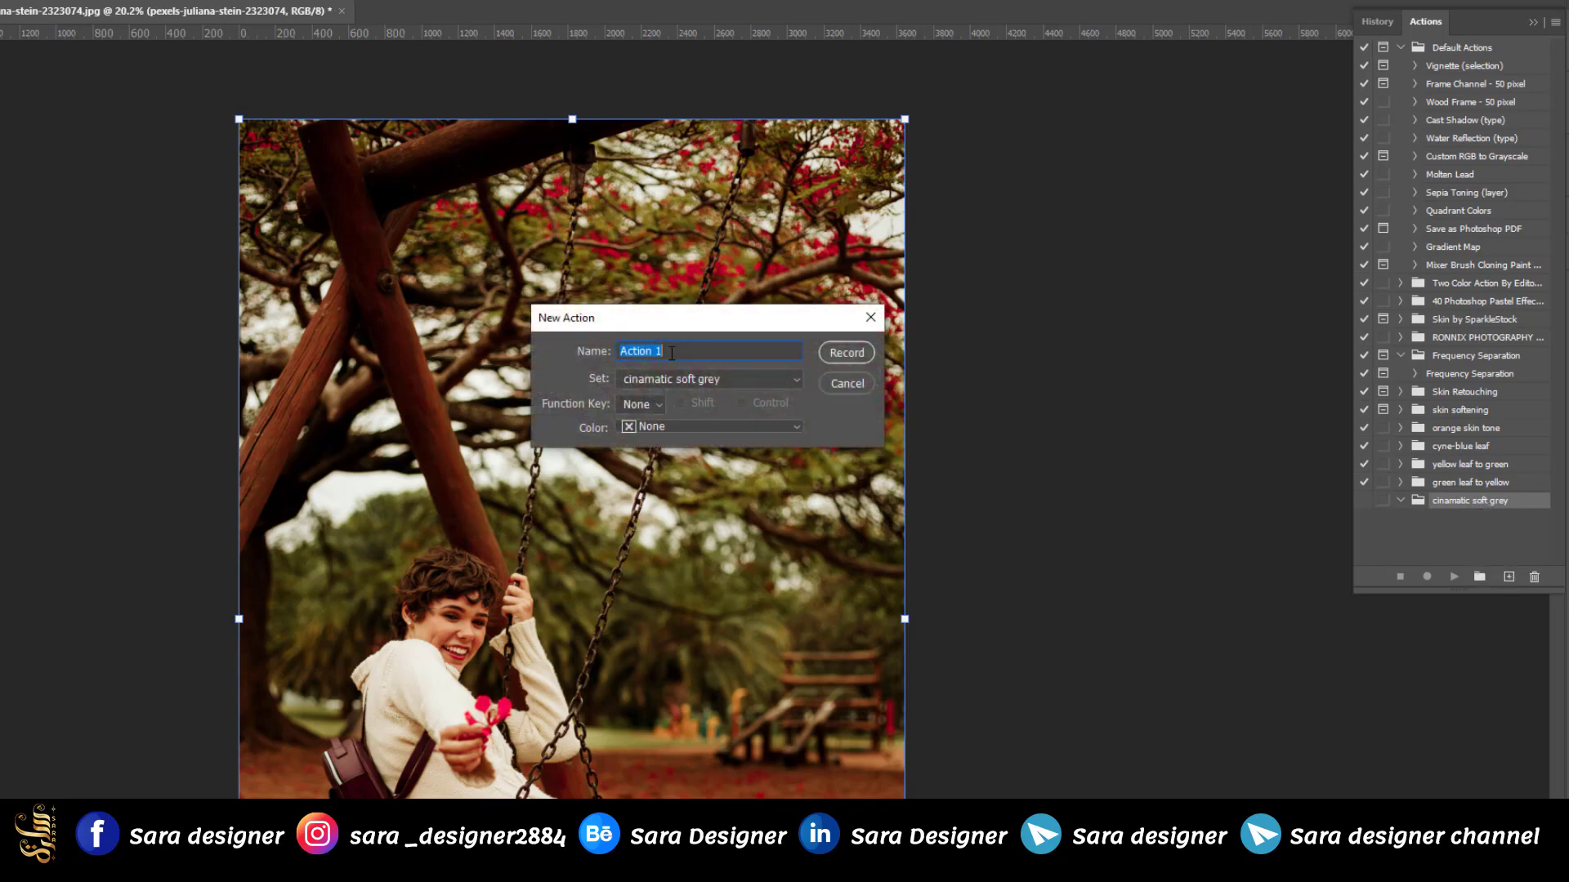
{"action": "type", "text": "soft grey"}
{"action": "left_click", "coordinate": [848, 353]}
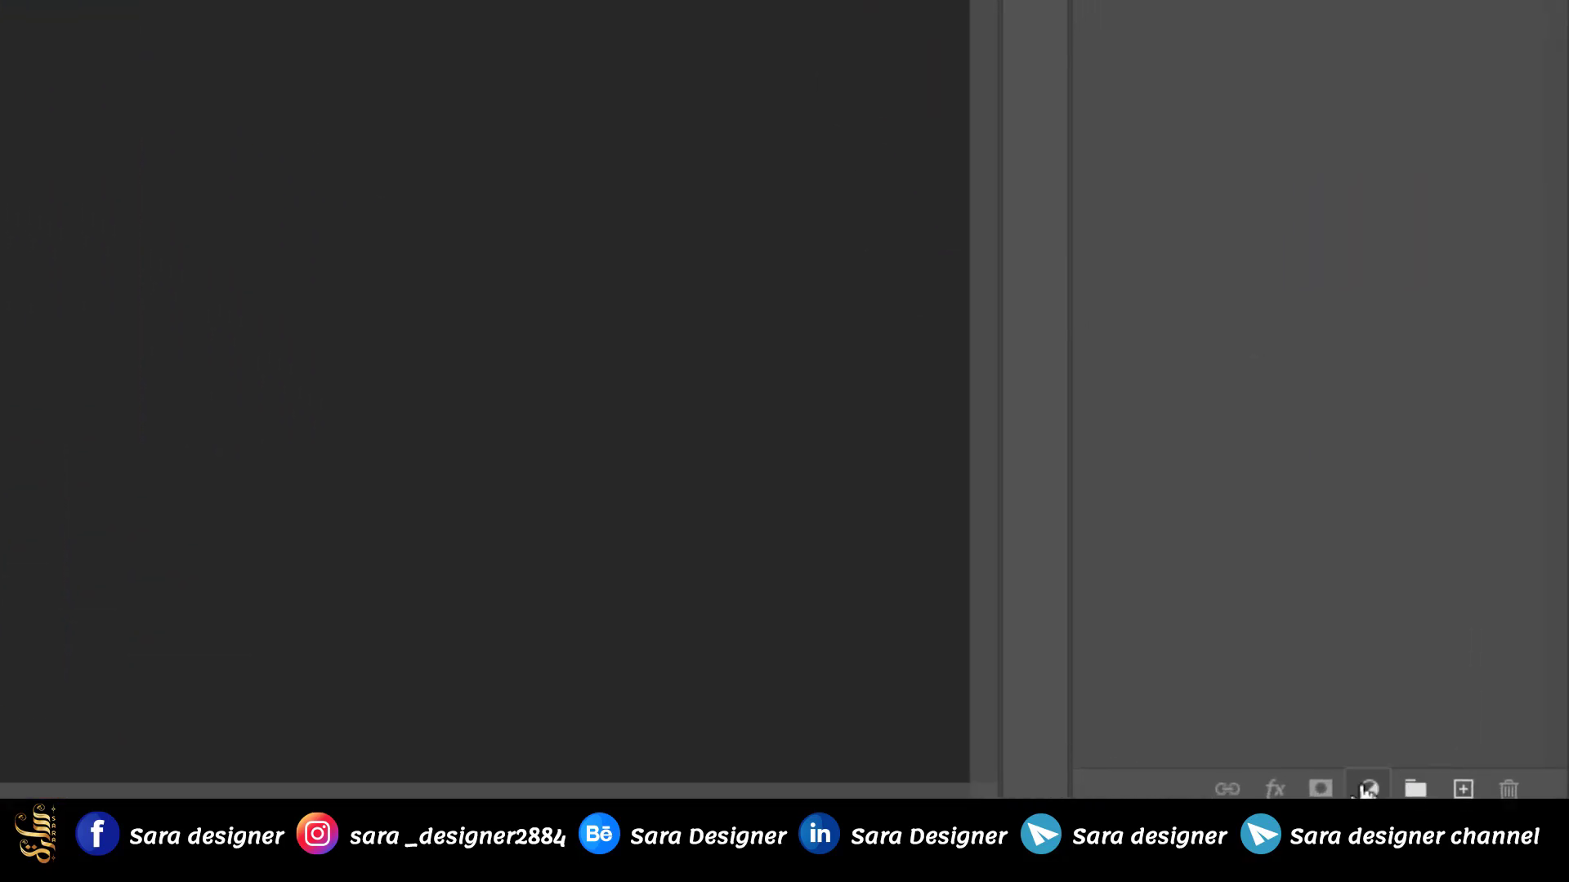
Add a Gradient Fill layer above the photo, using a black-to-transparent gradient
{"action": "left_click", "coordinate": [1366, 790]}
{"action": "left_click", "coordinate": [1360, 201]}
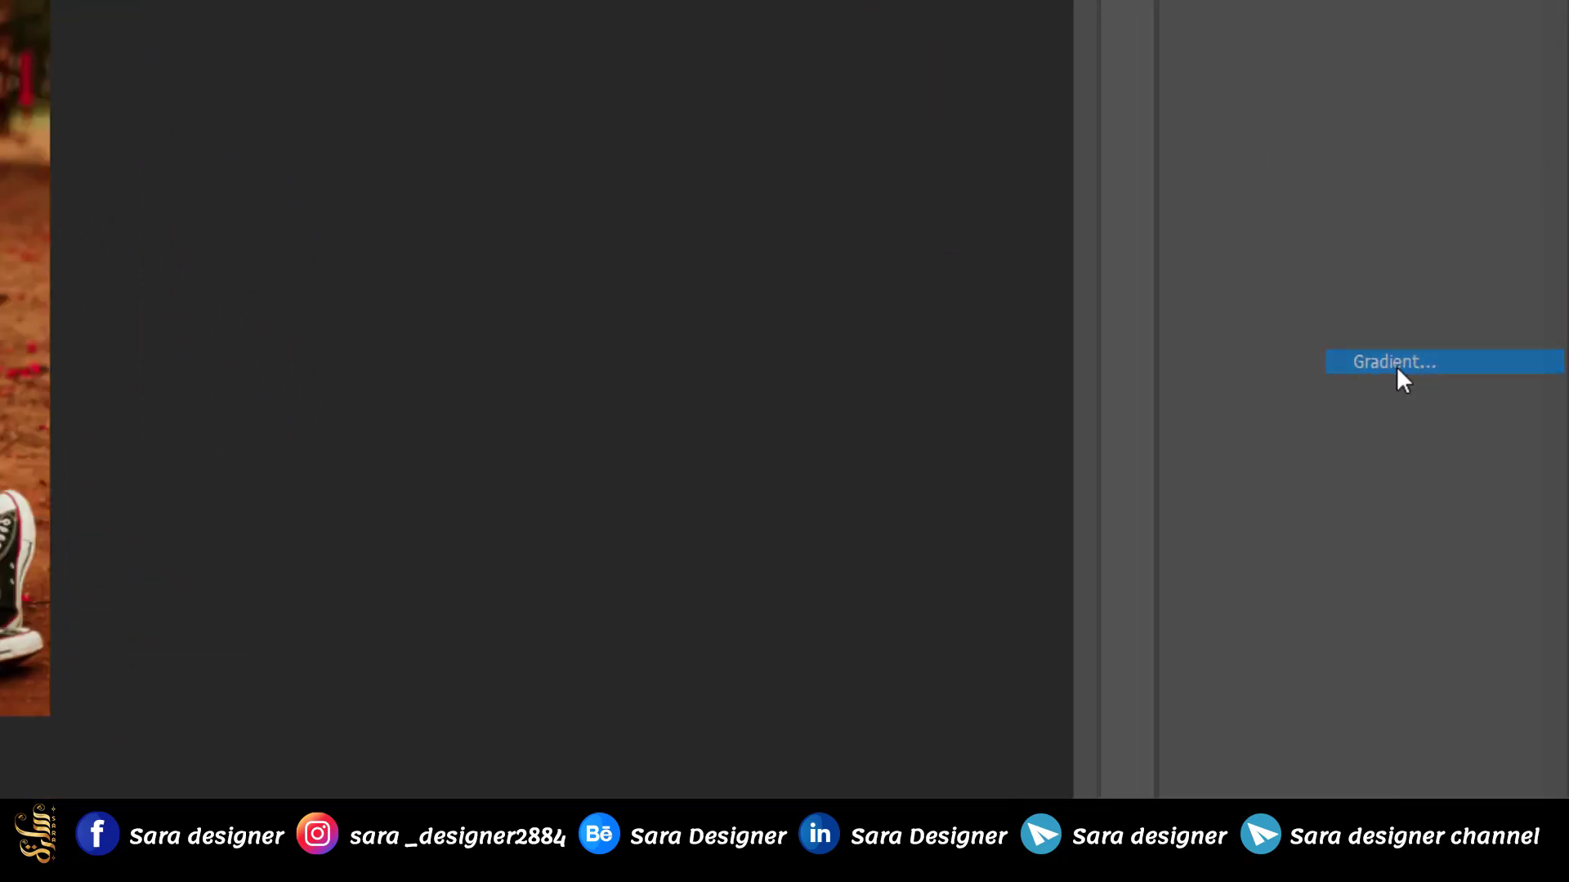
{"action": "left_click", "coordinate": [645, 181]}
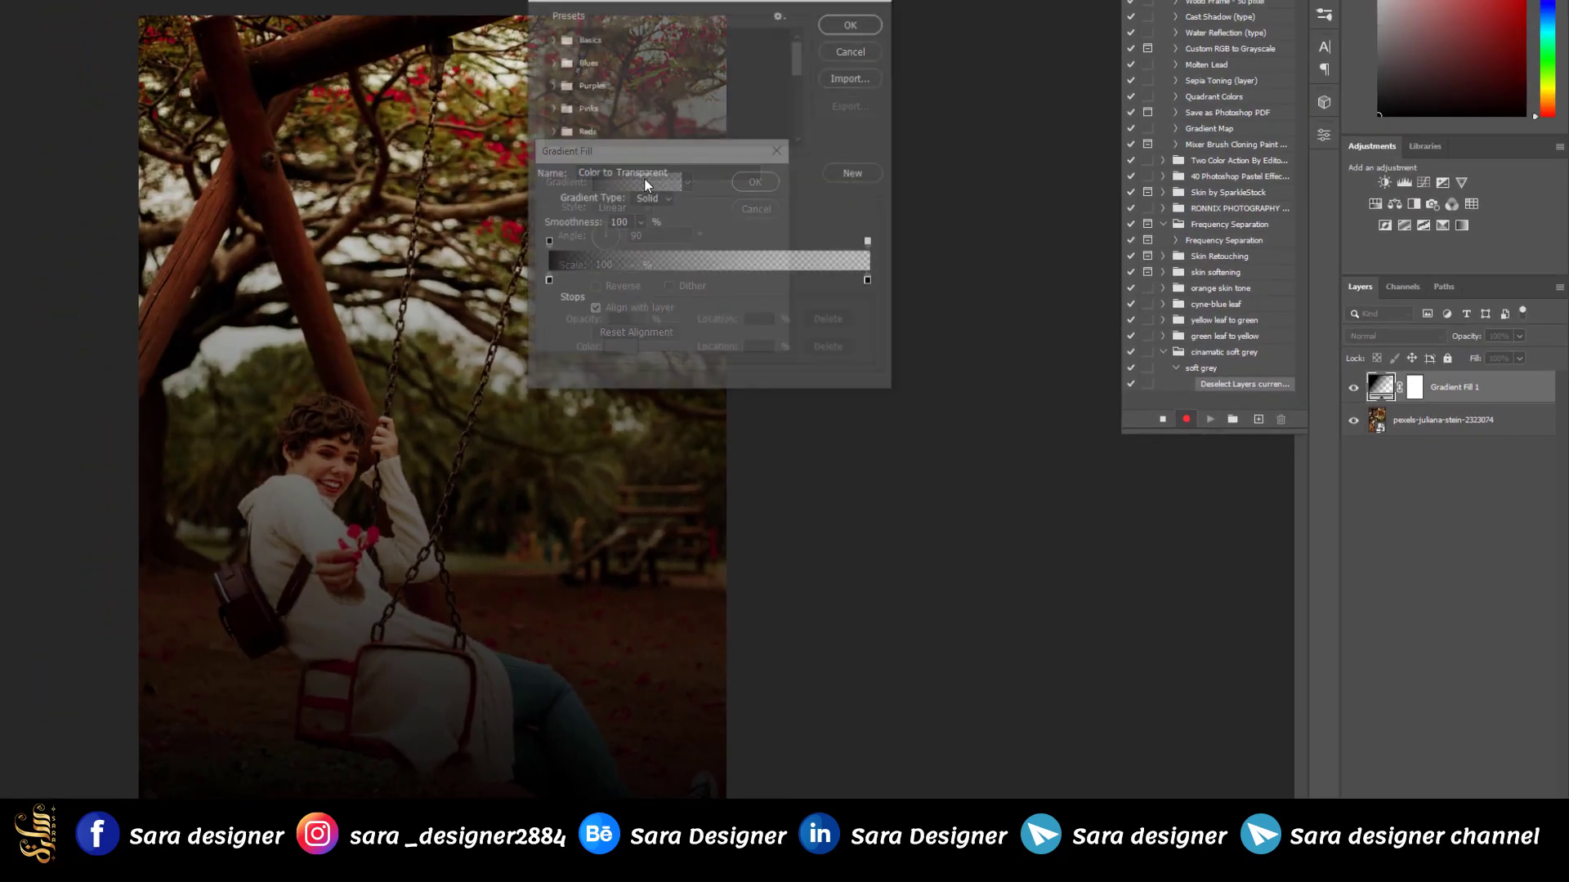
{"action": "left_click", "coordinate": [548, 243]}
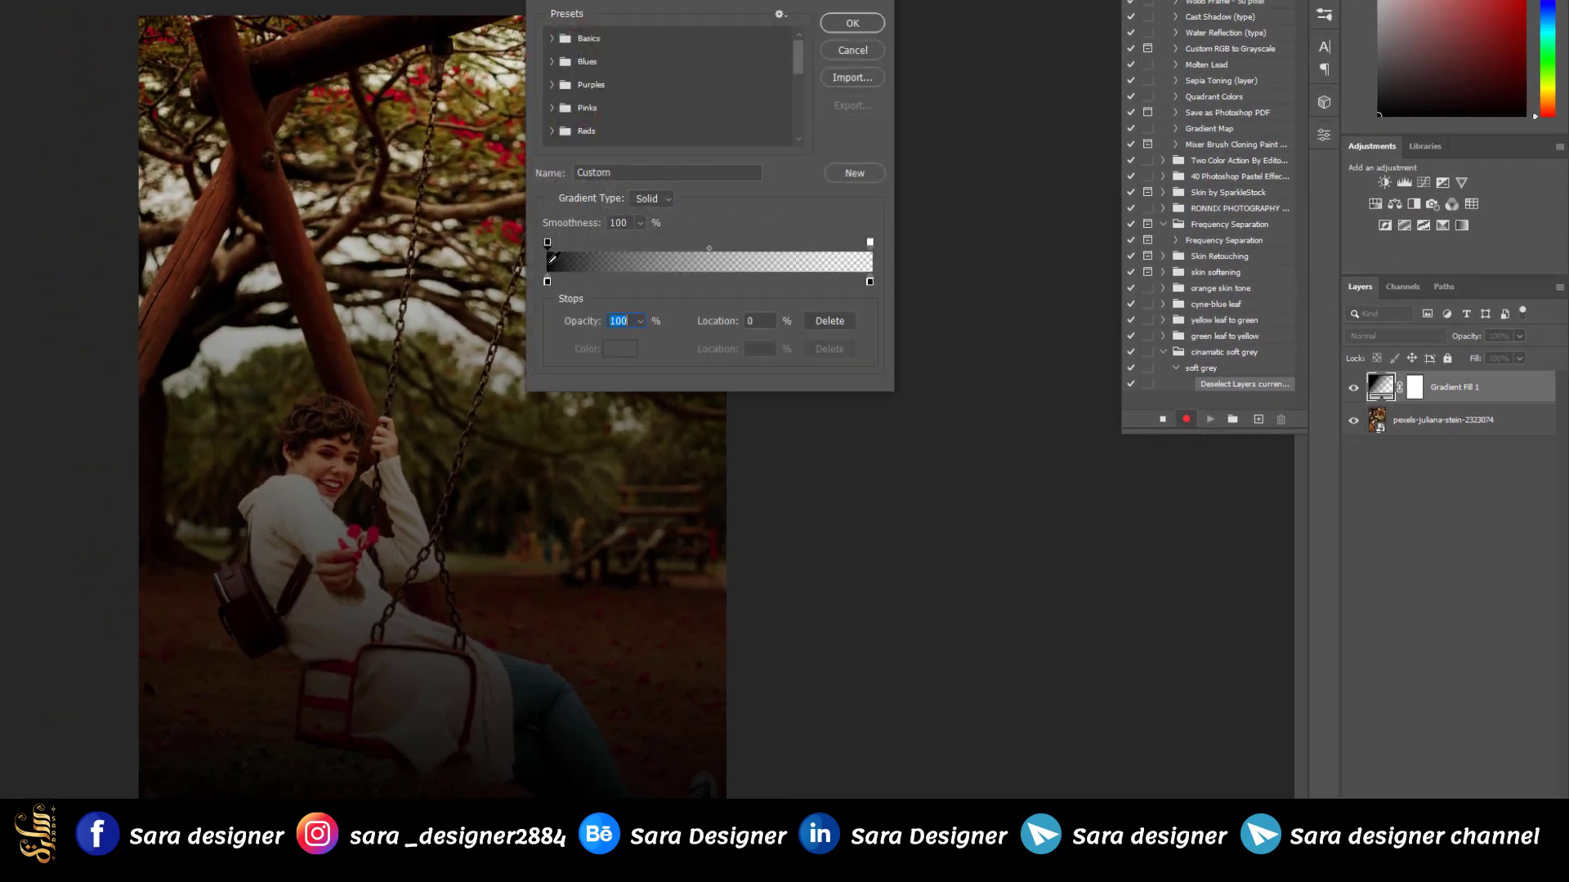
{"action": "left_click", "coordinate": [870, 245]}
{"action": "left_click", "coordinate": [852, 25]}
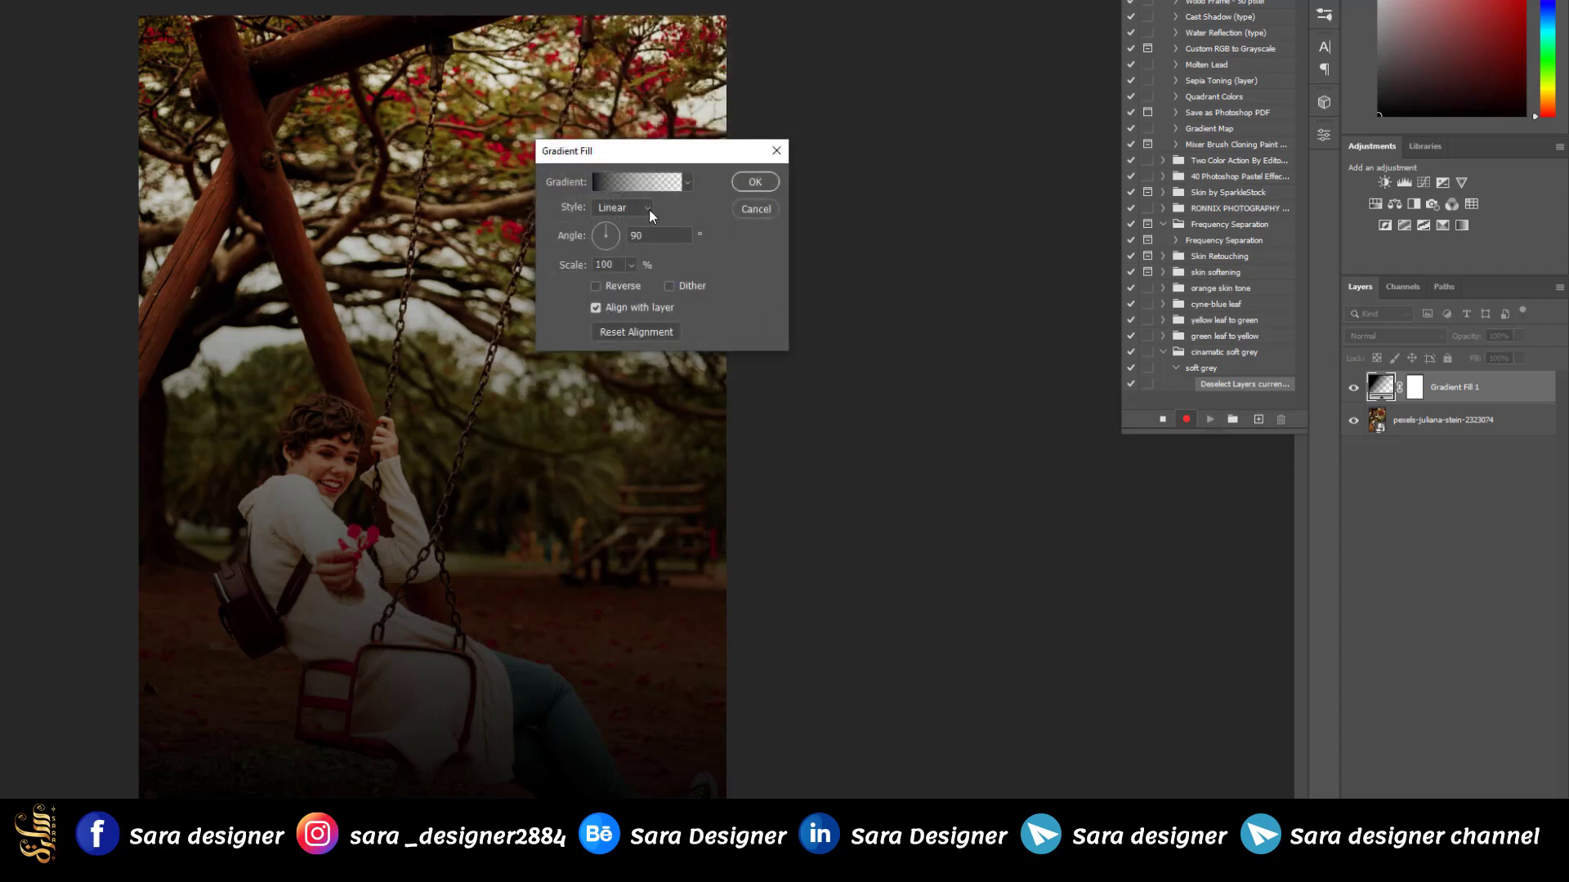
Make the gradient fill radial and reversed with a scale of 188%, forming a dark vignette around the photo
{"action": "left_click", "coordinate": [650, 211]}
{"action": "left_click", "coordinate": [625, 234]}
{"action": "left_click_drag", "start_coordinate": [630, 156], "coordinate": [913, 150]}
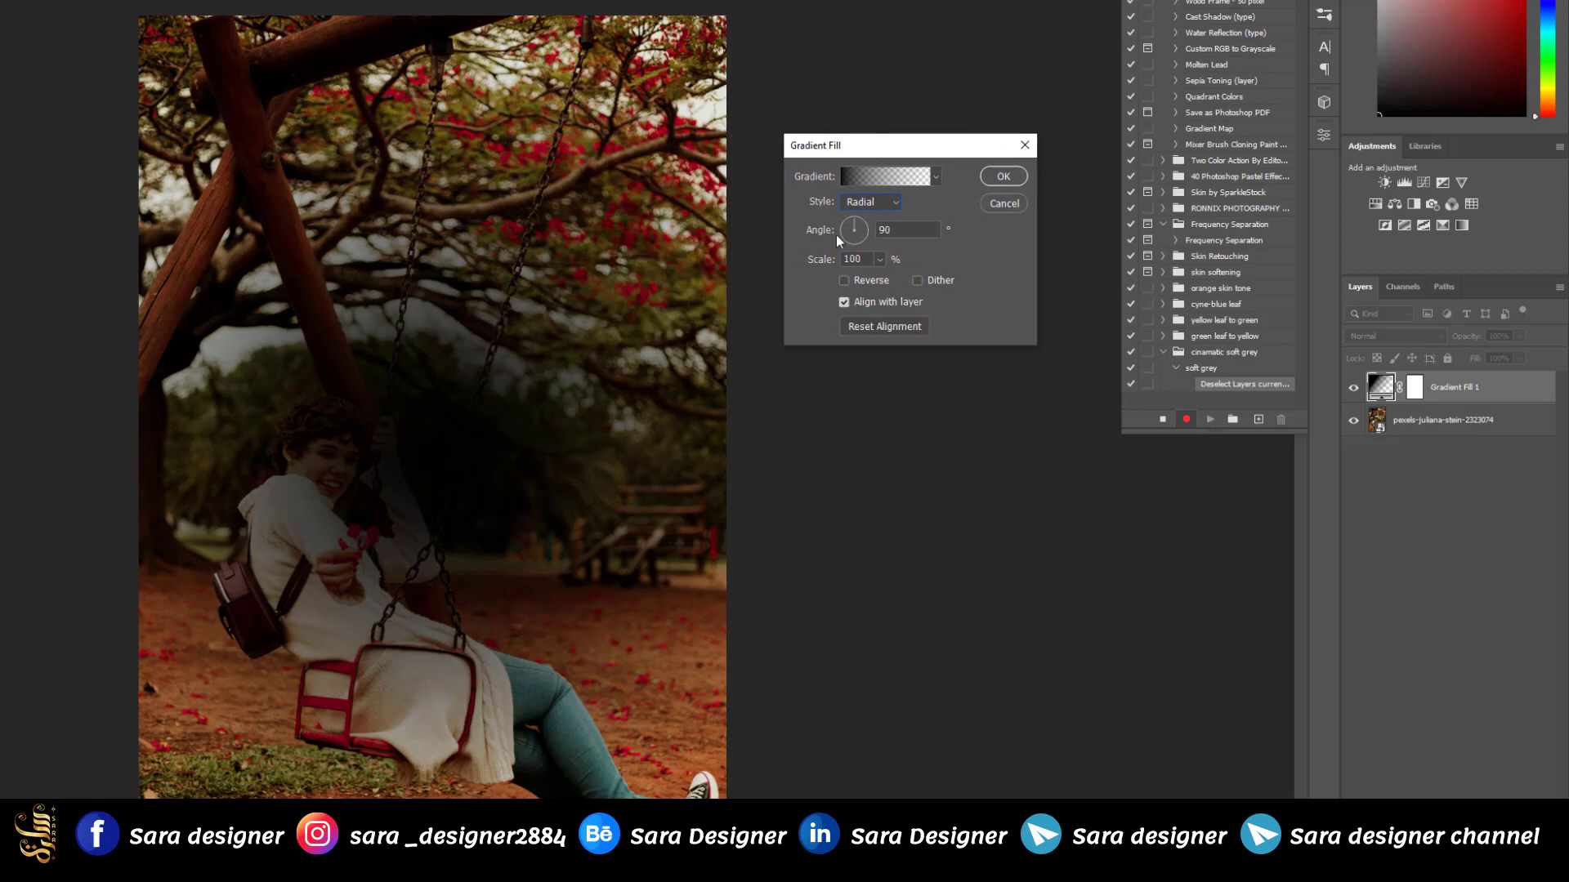
{"action": "left_click", "coordinate": [844, 281]}
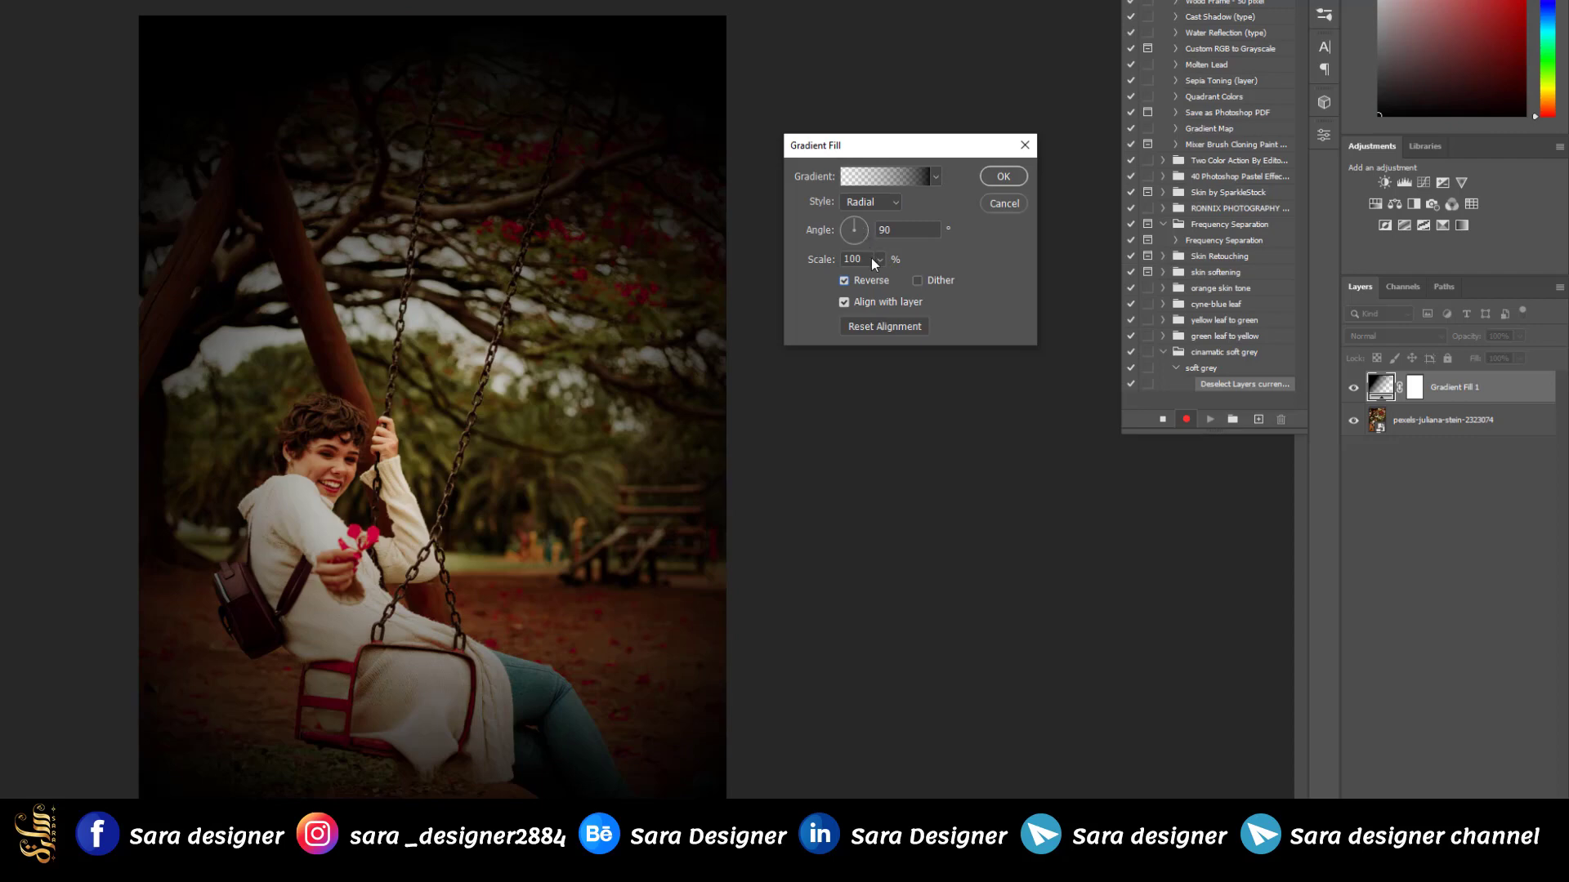
{"action": "left_click", "coordinate": [879, 259]}
{"action": "left_click_drag", "start_coordinate": [881, 282], "coordinate": [885, 282]}
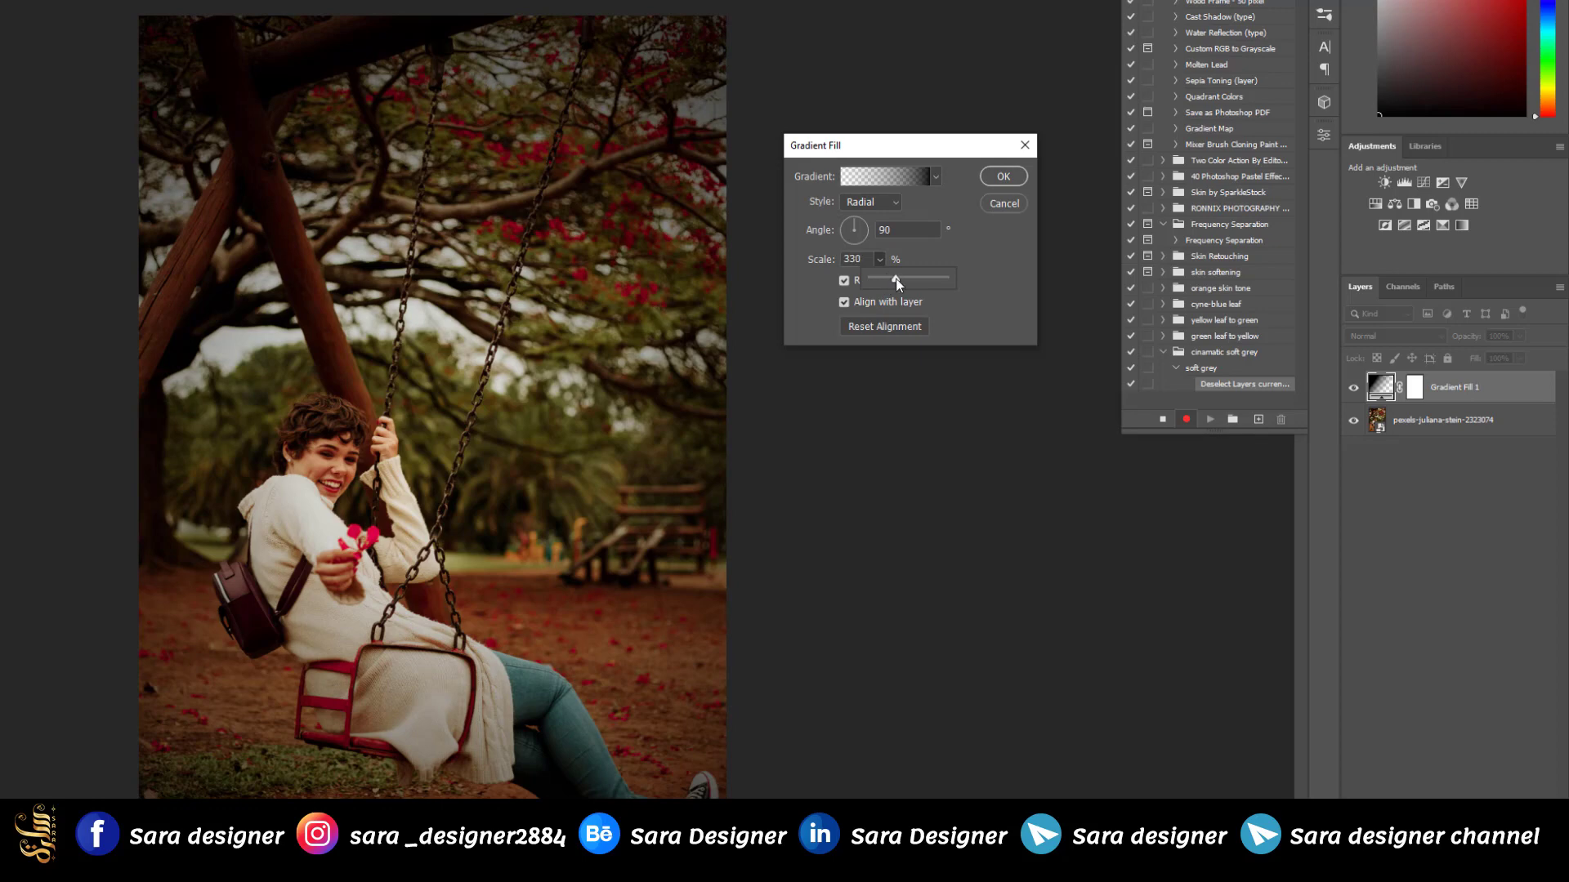
{"action": "left_click_drag", "start_coordinate": [885, 281], "coordinate": [886, 283]}
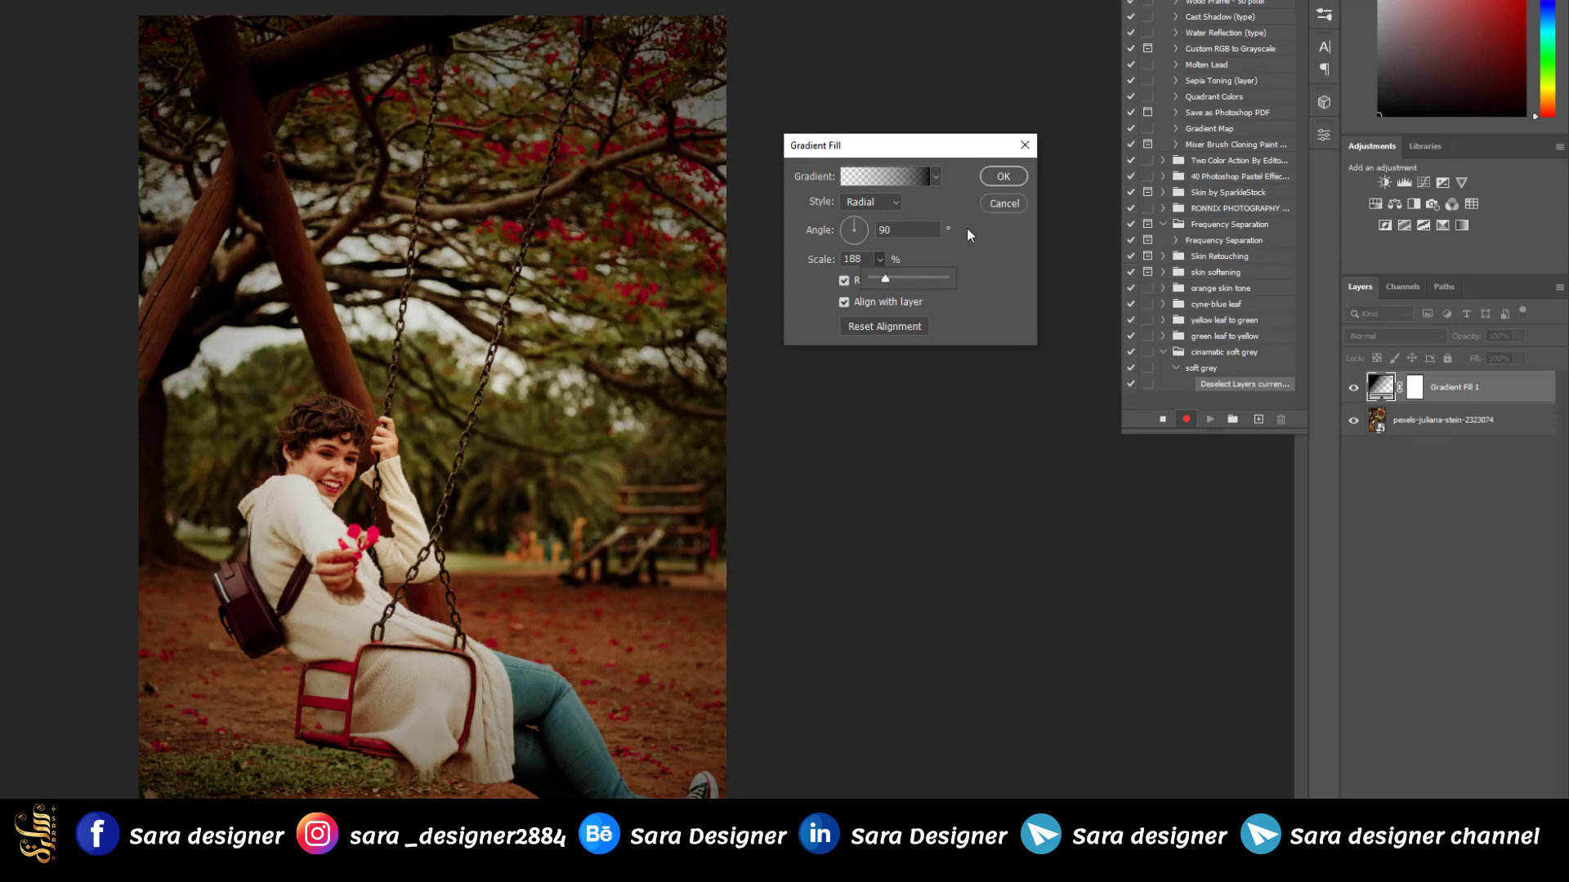
{"action": "left_click", "coordinate": [1016, 178]}
{"action": "left_click", "coordinate": [1017, 178]}
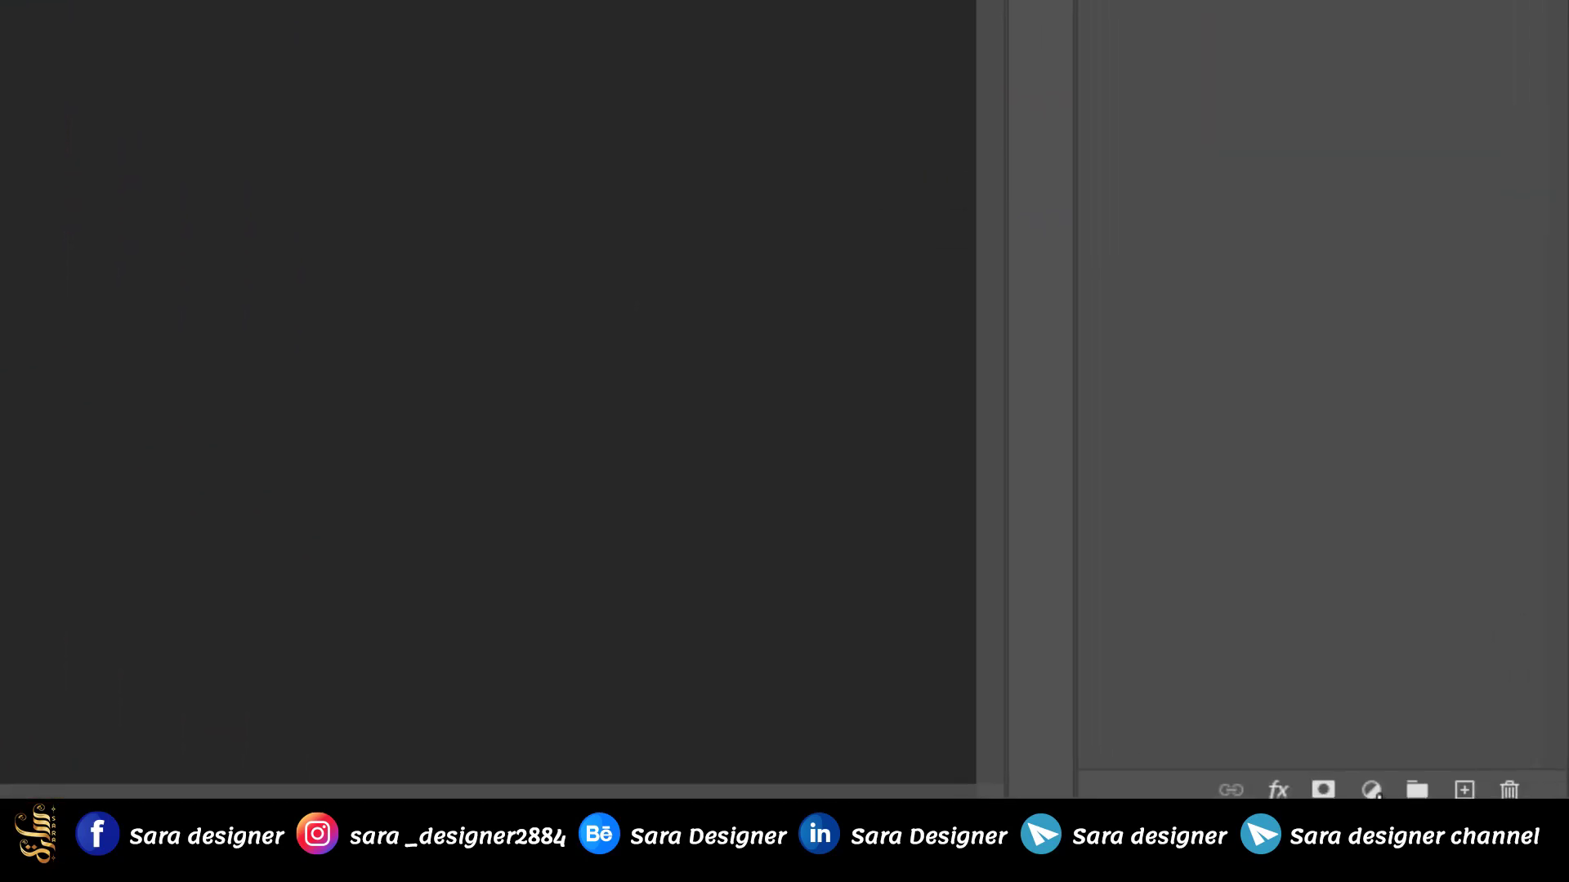
Add a Channel Mixer adjustment layer and choose Blue as its output channel
{"action": "left_click", "coordinate": [1371, 790]}
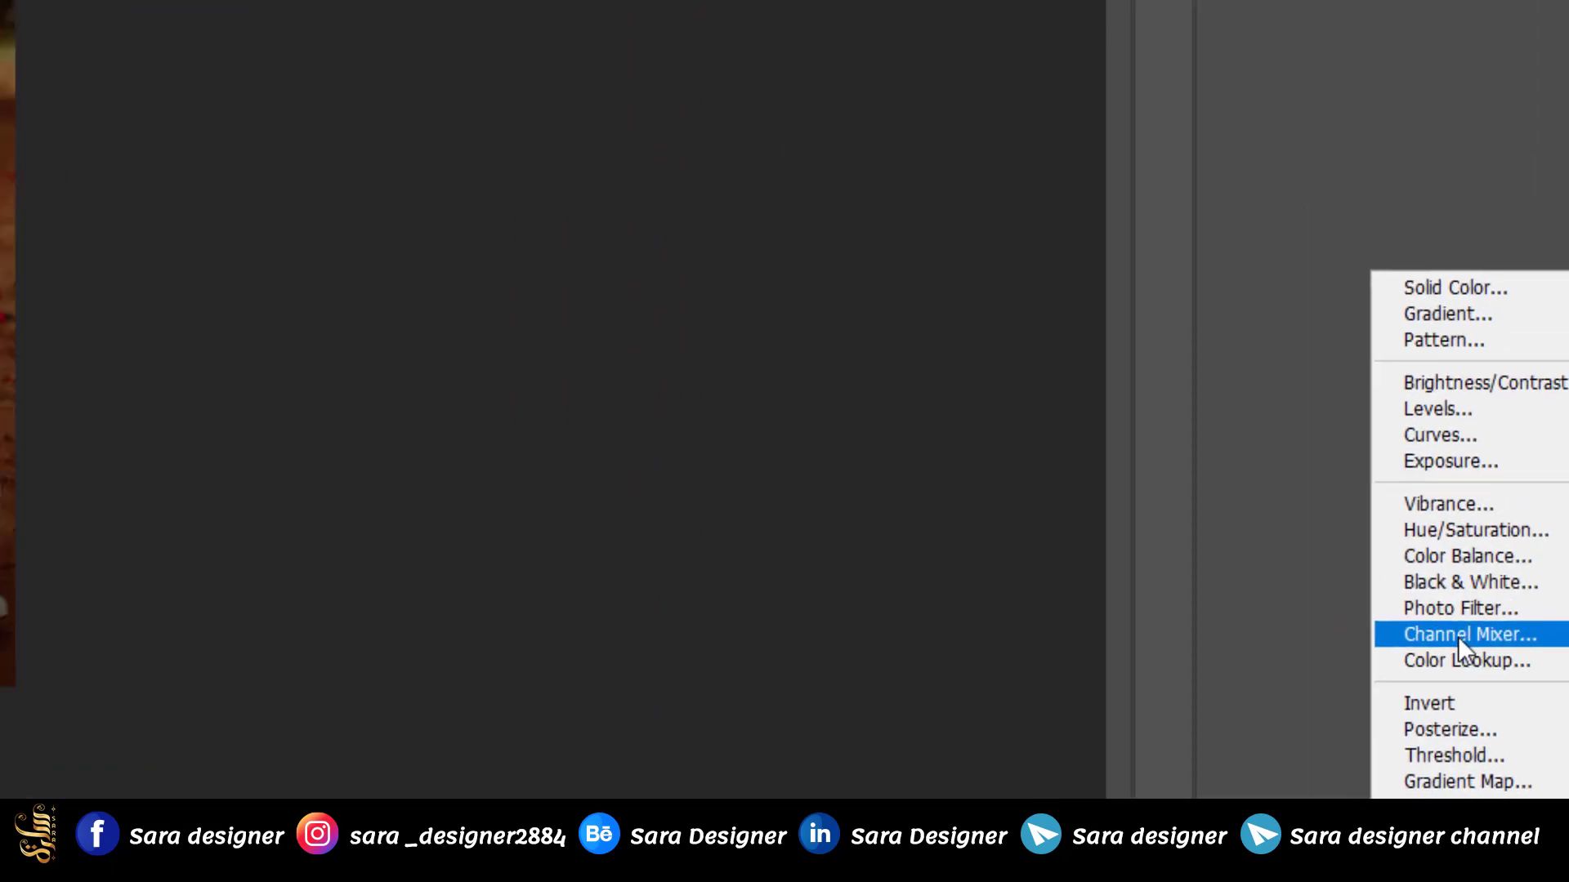
{"action": "left_click", "coordinate": [1384, 575]}
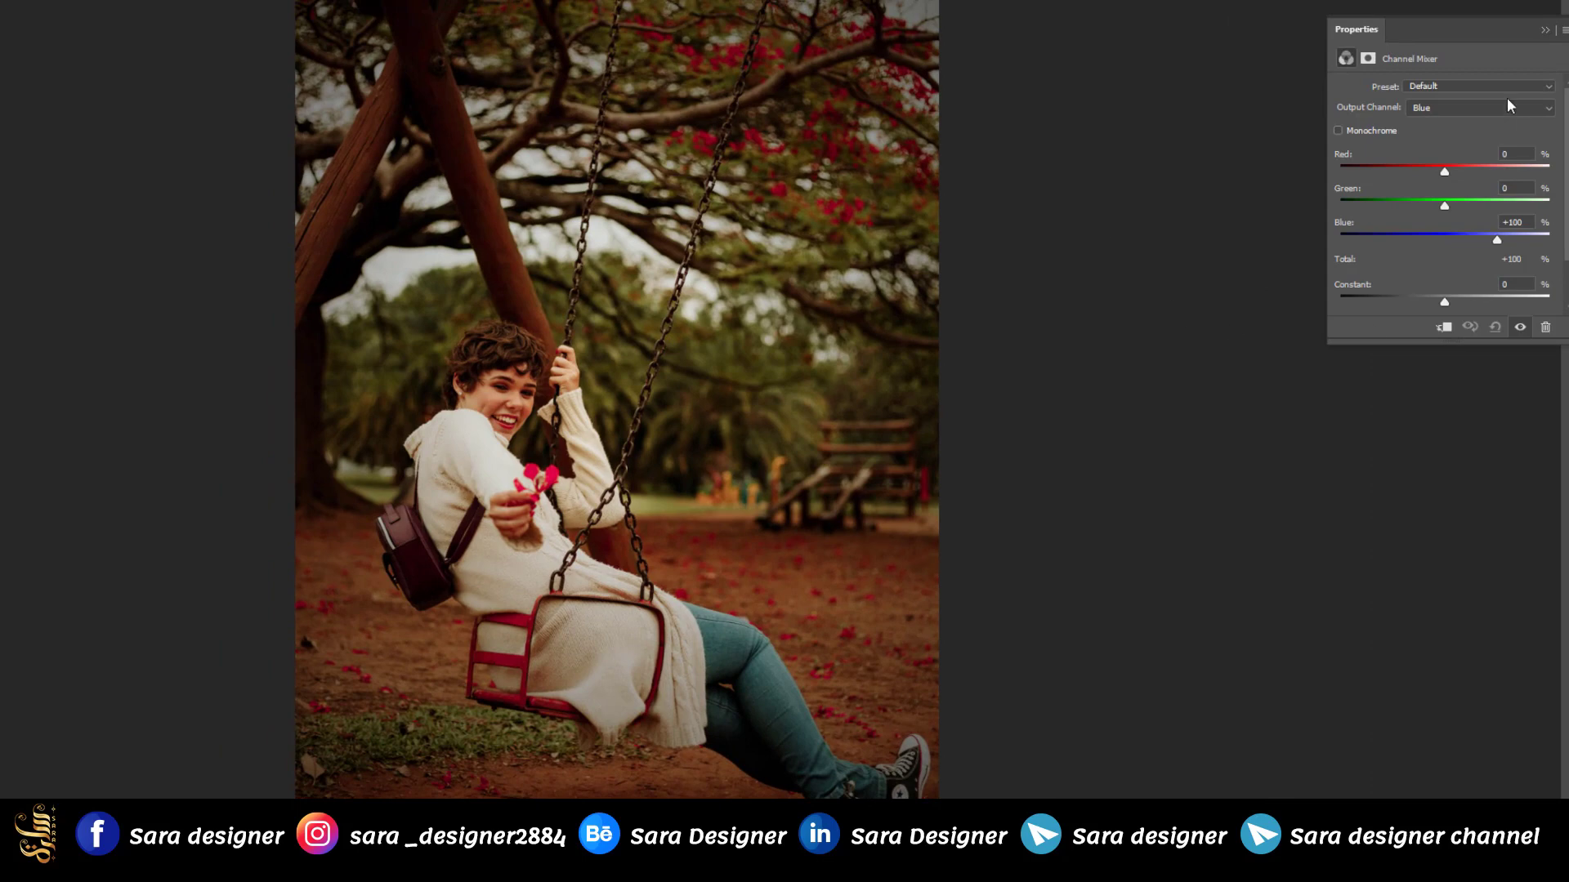
{"action": "left_click", "coordinate": [1489, 107]}
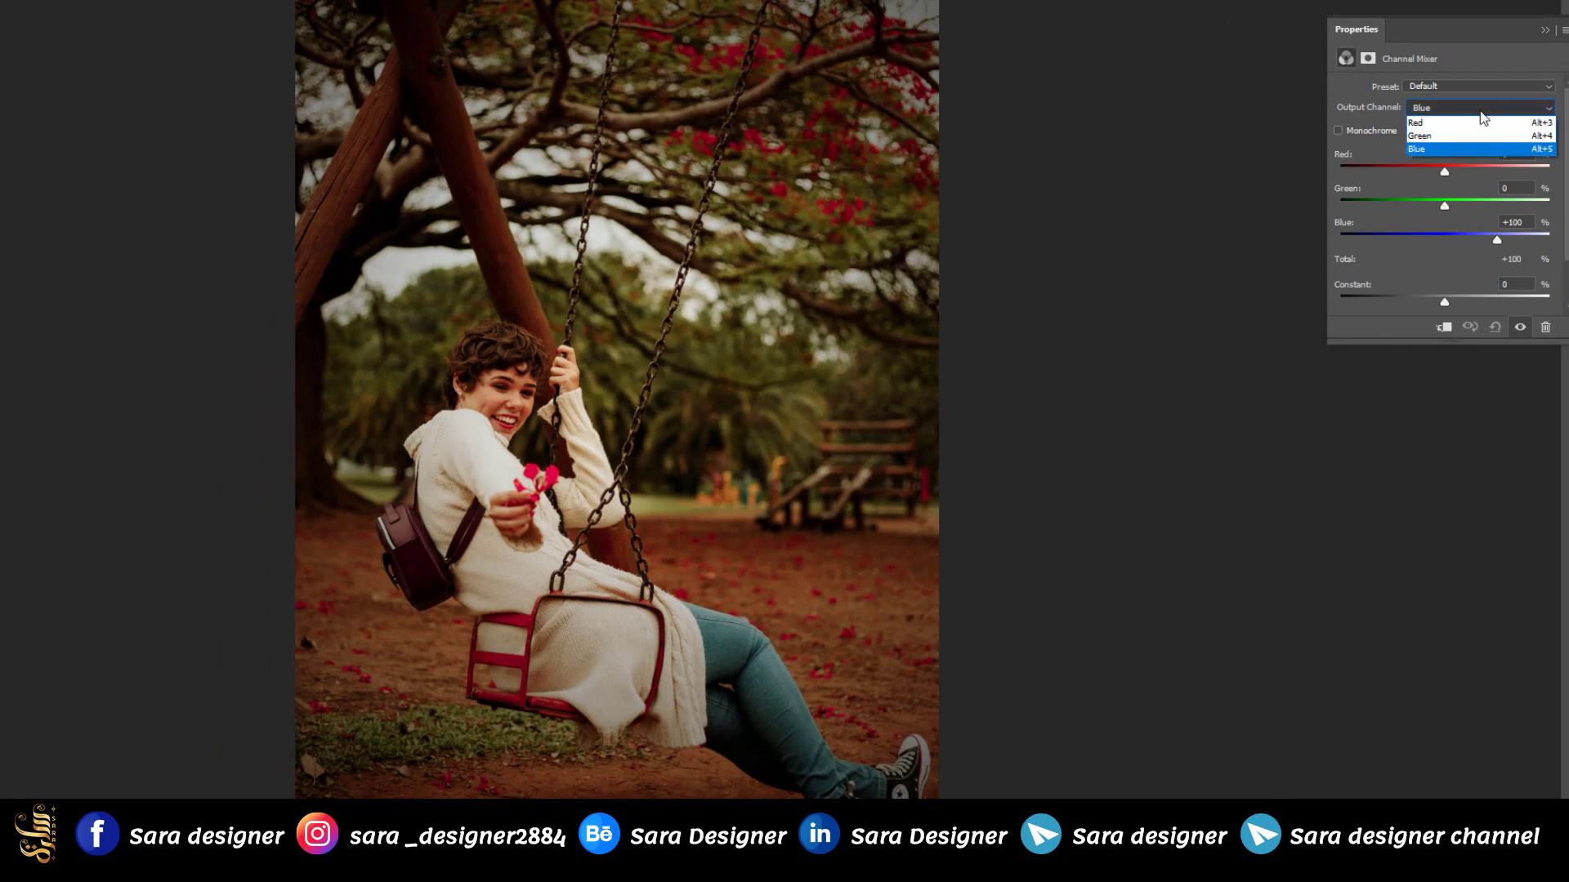
{"action": "left_click", "coordinate": [1416, 152]}
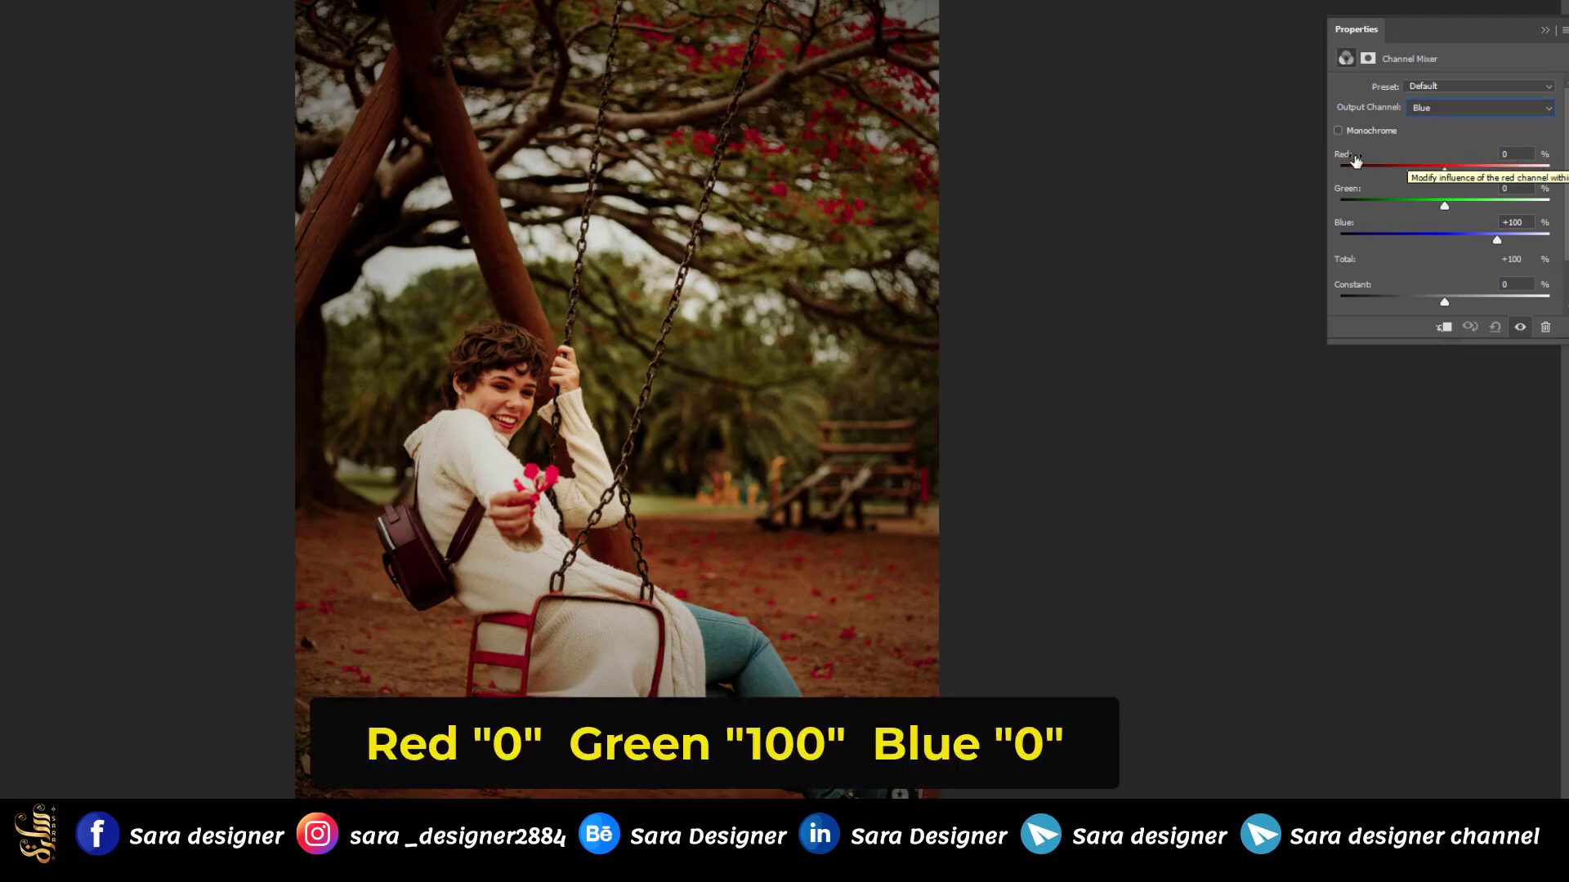
Set the Blue output channel to Blue 0% and Green +100%, and compare the photo with and without the adjustment
{"action": "left_click", "coordinate": [1522, 222]}
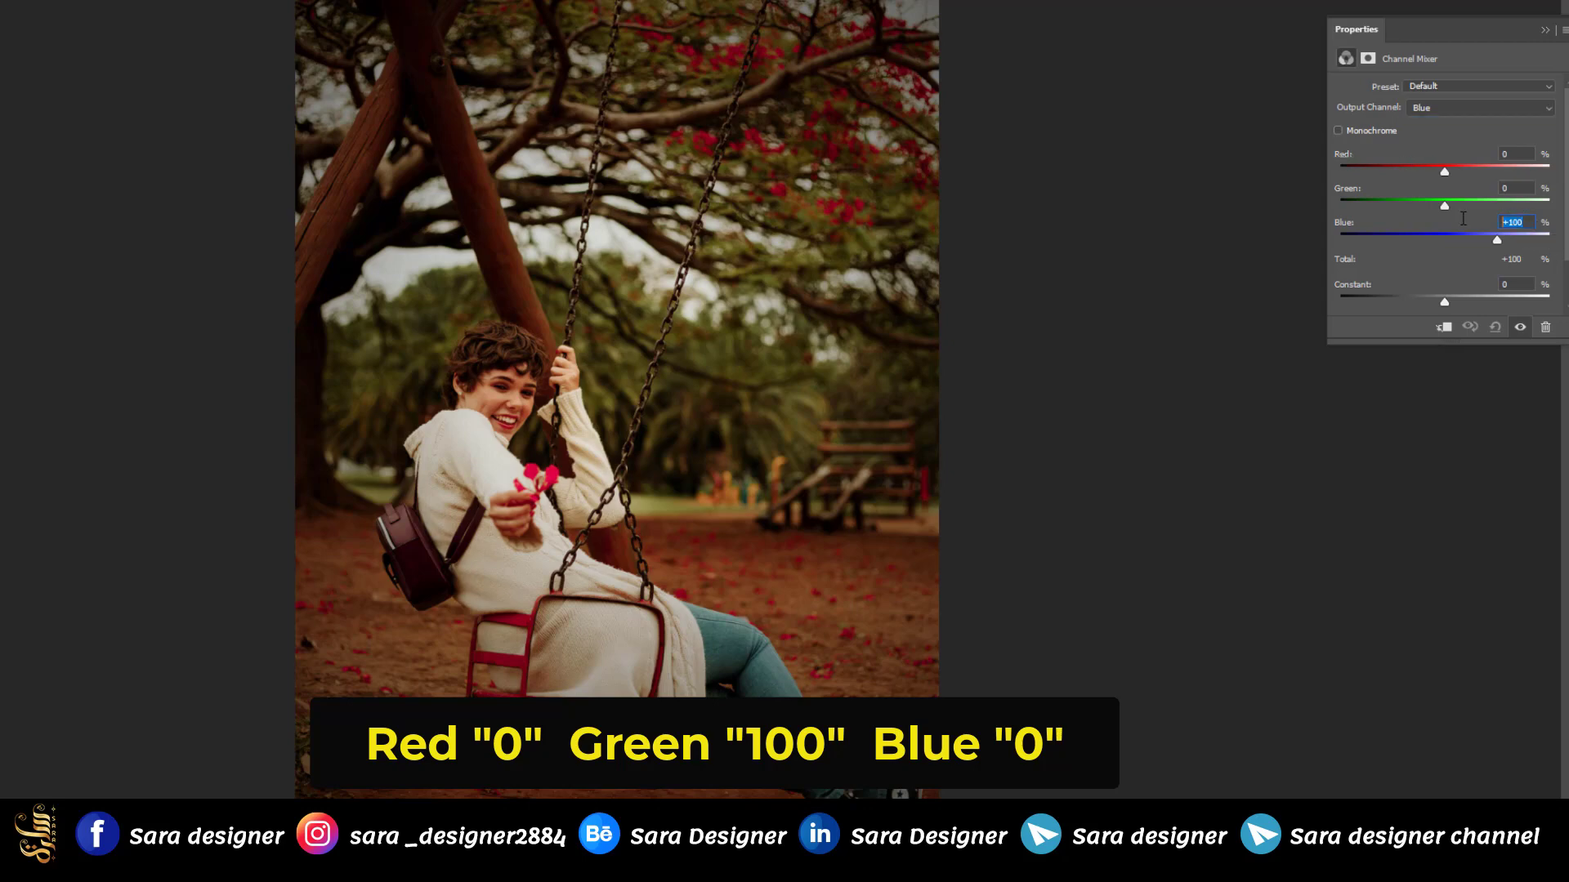
{"action": "type", "text": "0"}
{"action": "left_click", "coordinate": [1467, 187]}
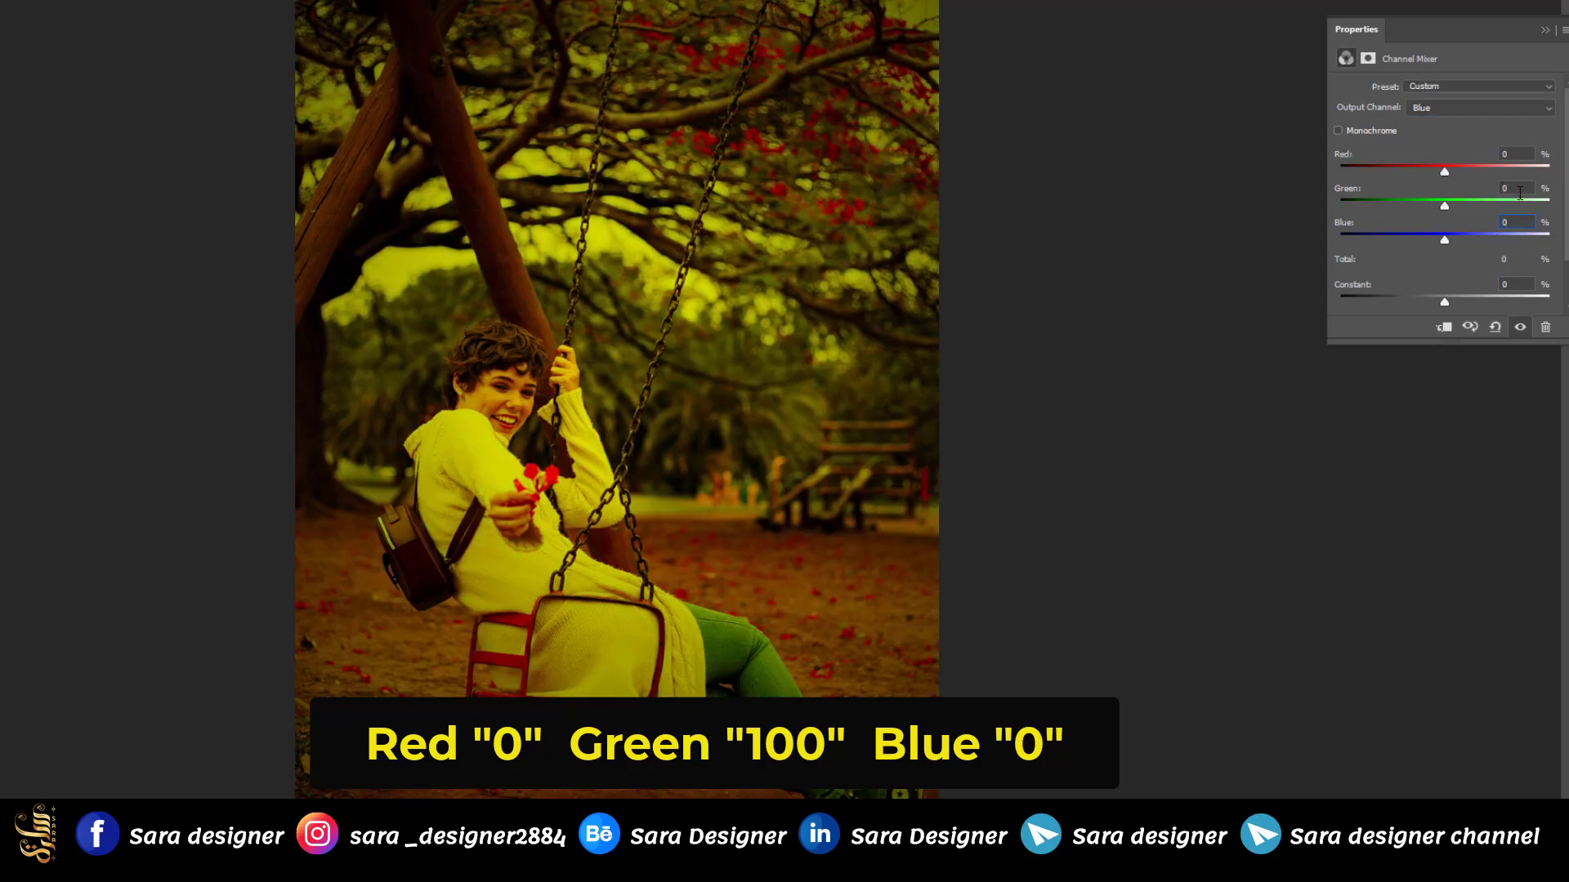
{"action": "type", "text": "100"}
{"action": "key", "text": "Return"}
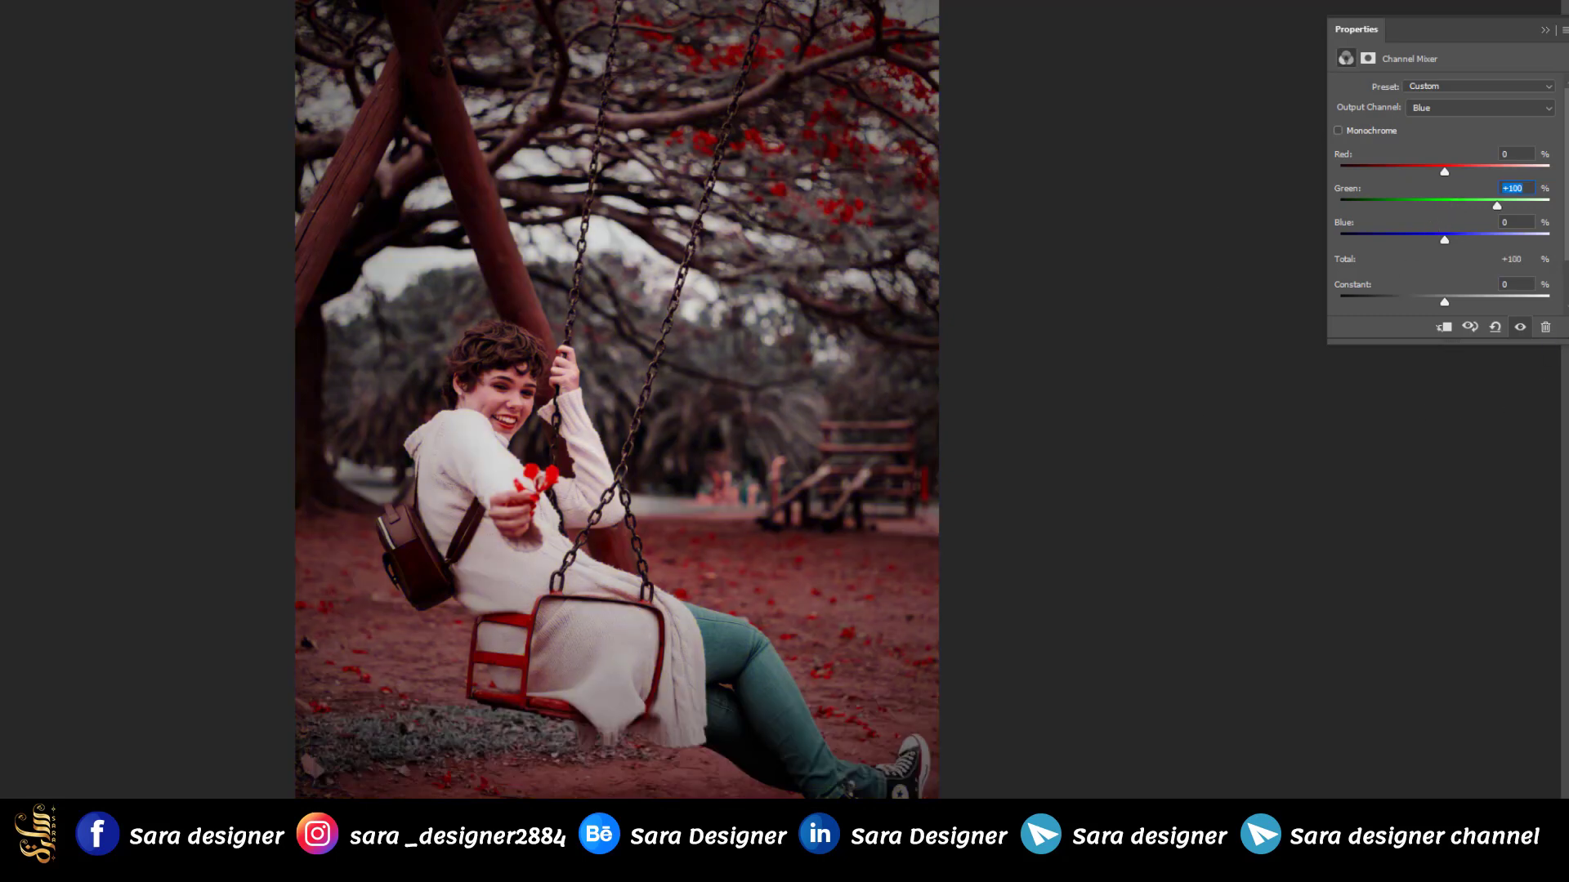
{"action": "left_click", "coordinate": [1520, 326]}
{"action": "left_click", "coordinate": [1520, 327]}
{"action": "left_click", "coordinate": [1520, 327]}
{"action": "left_click", "coordinate": [1520, 327]}
{"action": "left_click", "coordinate": [1546, 32]}
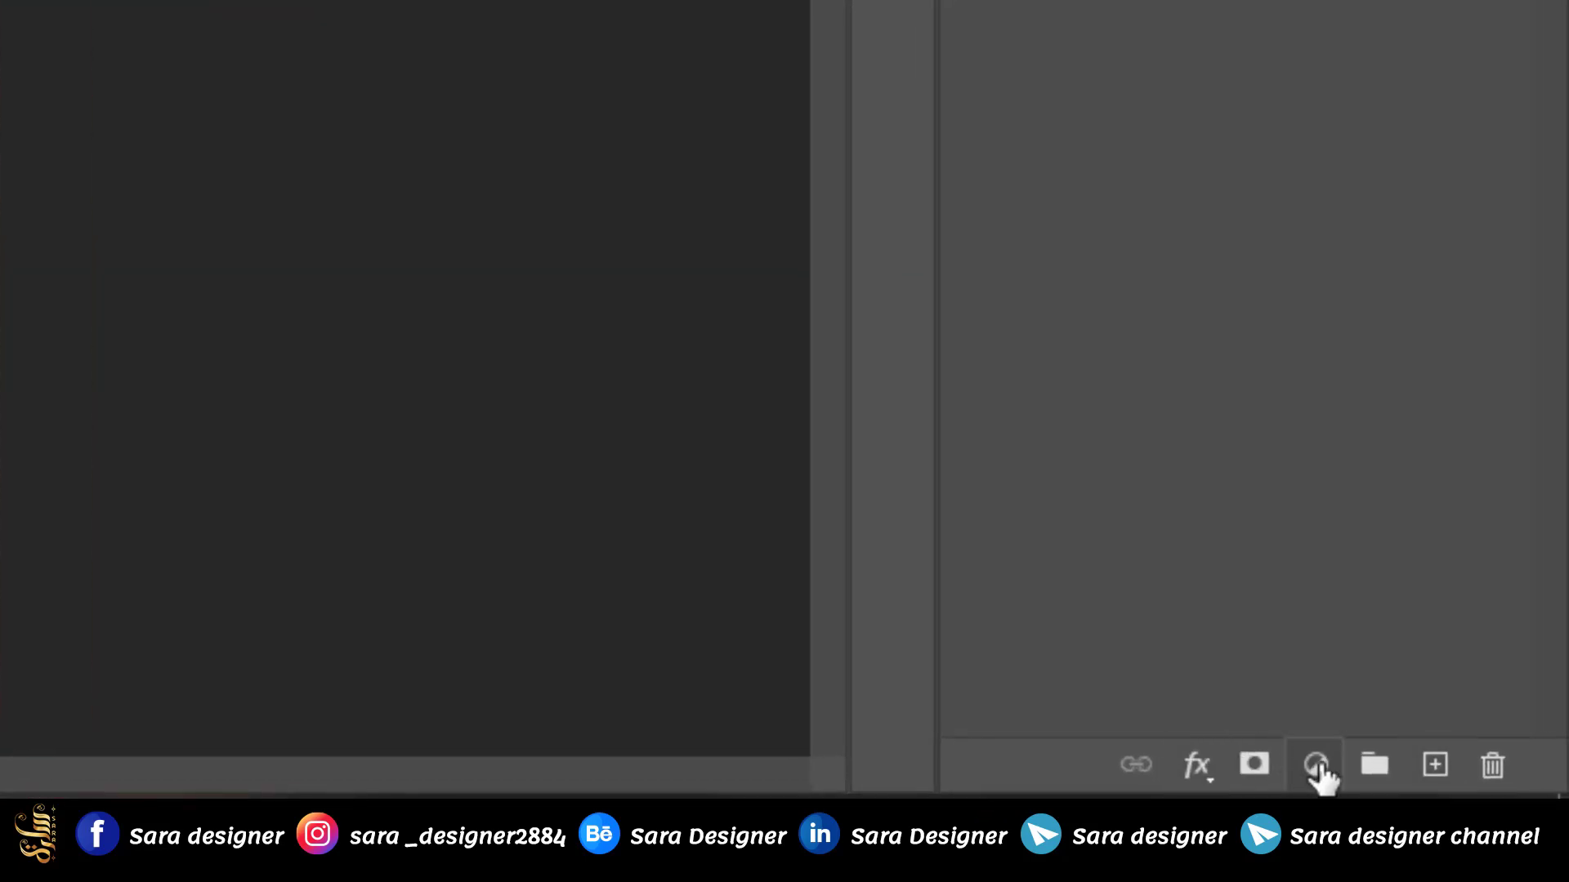
Add a Hue/Saturation adjustment layer and shift the hue of the Reds range slightly toward orange
{"action": "left_click", "coordinate": [1317, 767]}
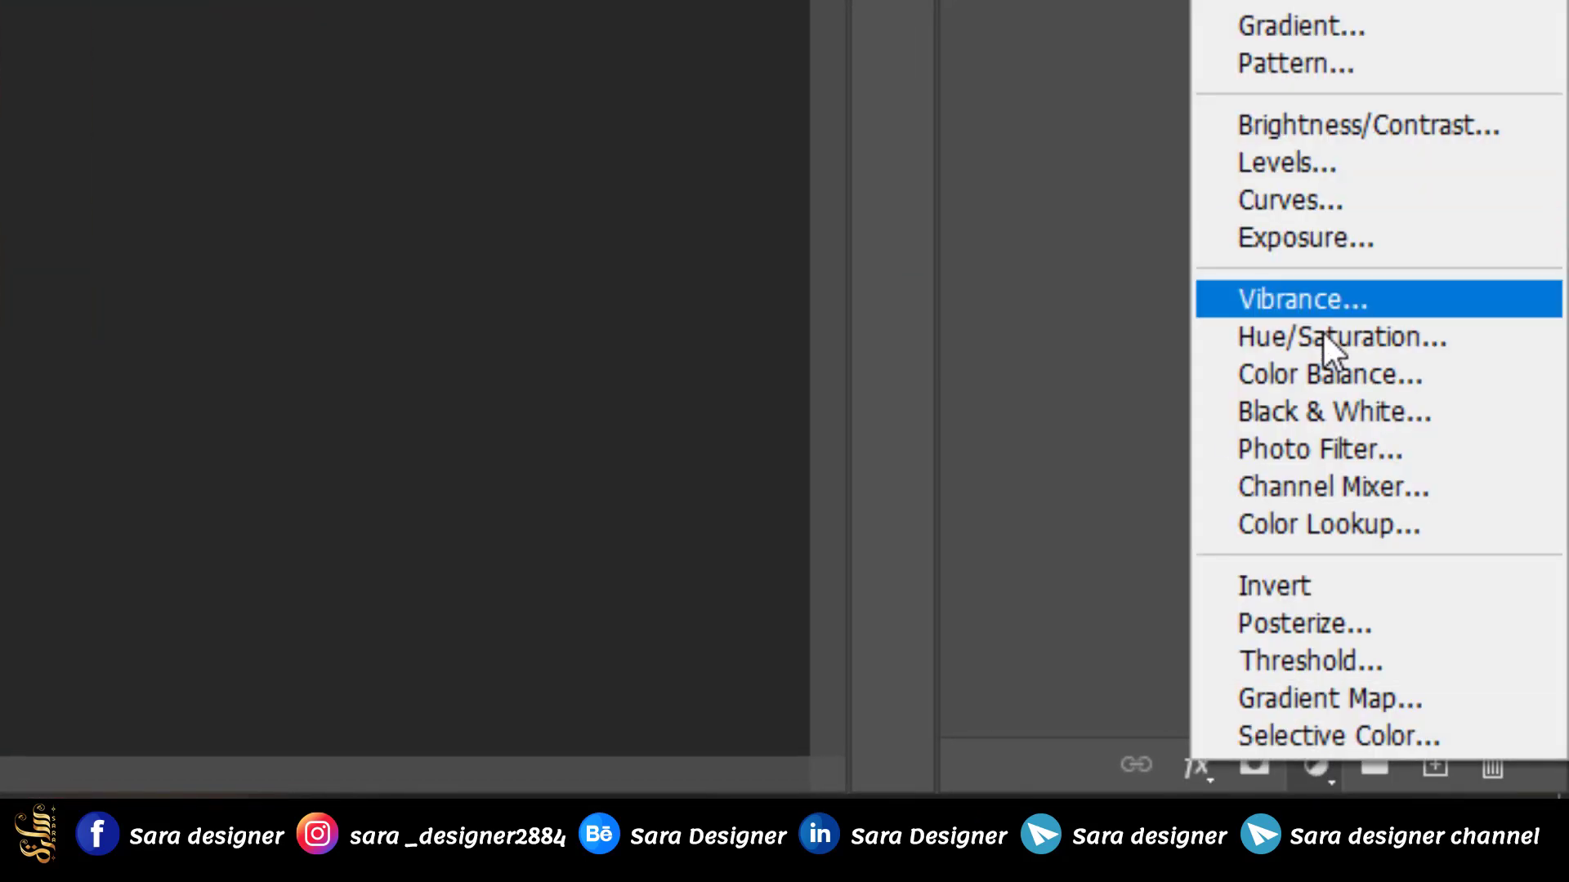
{"action": "left_click", "coordinate": [1328, 338]}
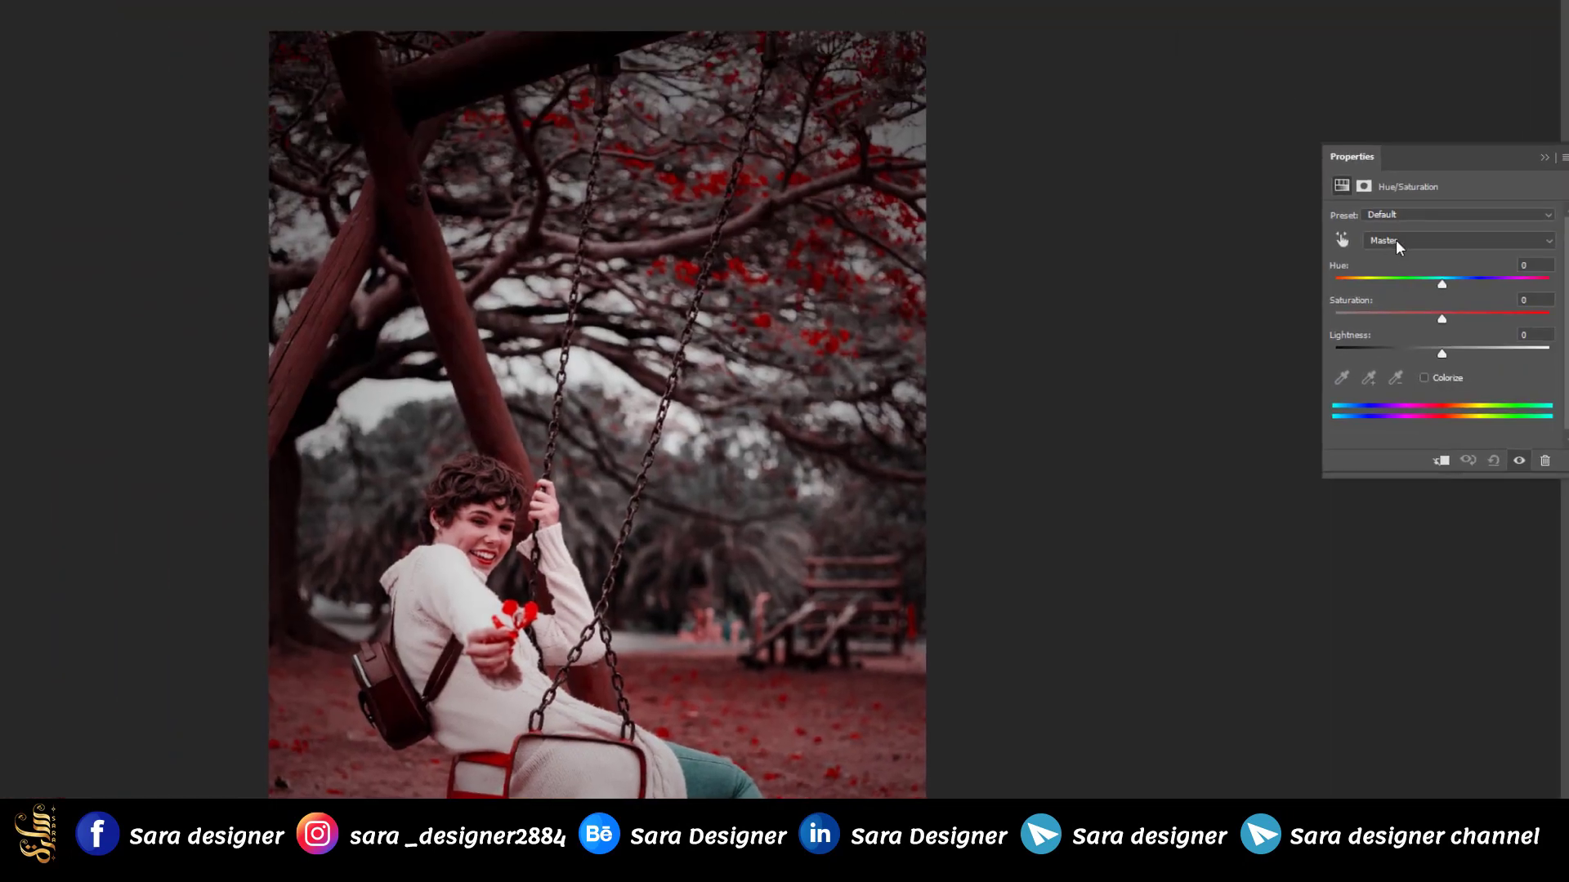
{"action": "left_click", "coordinate": [1395, 242]}
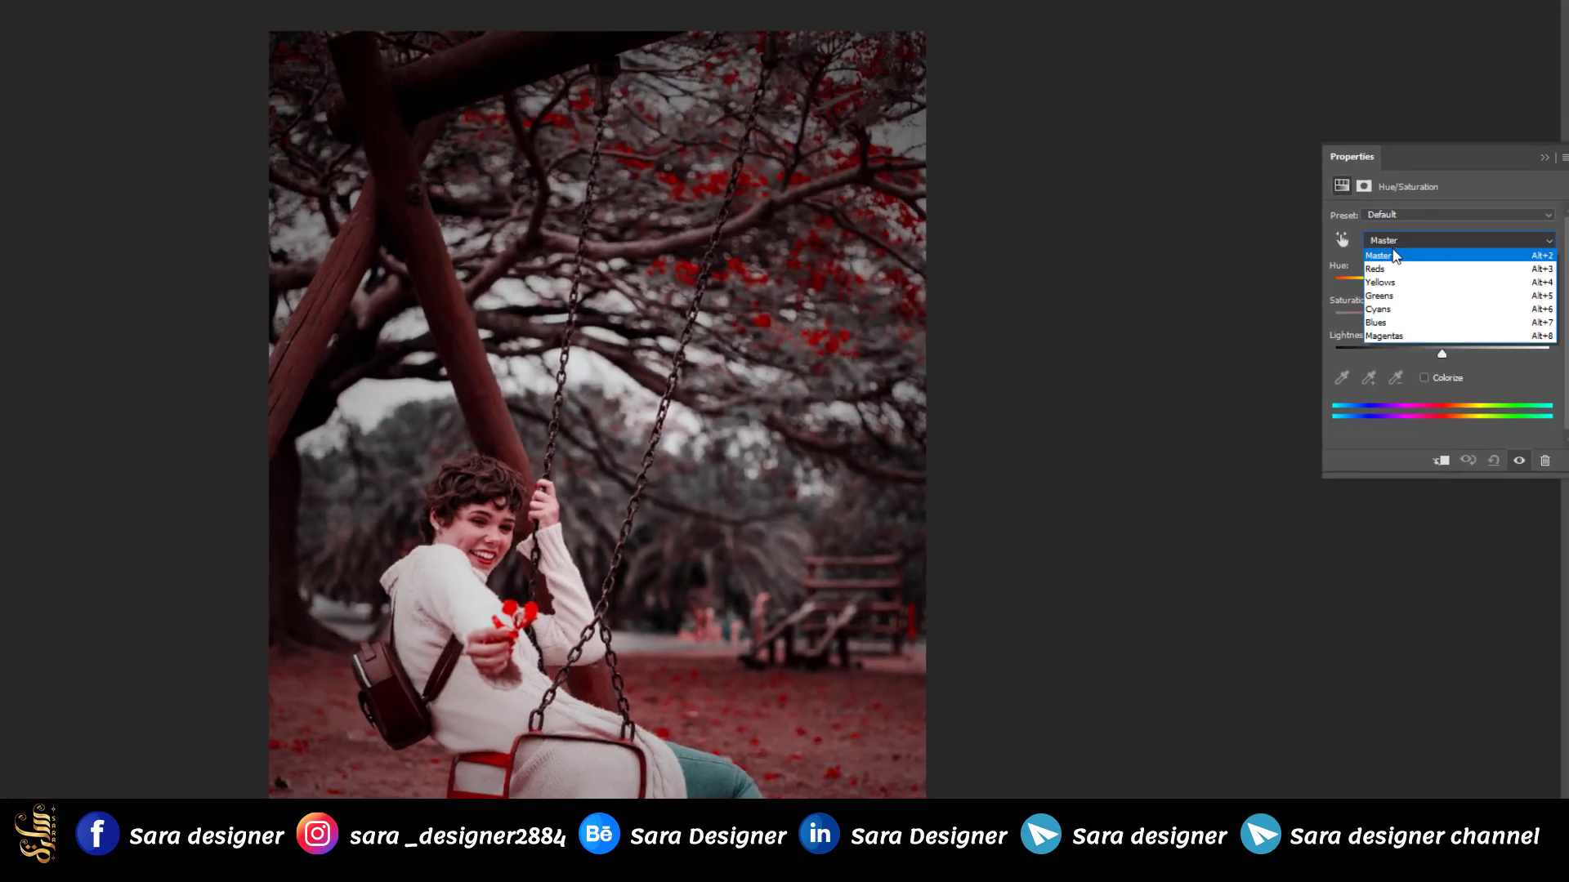
{"action": "left_click", "coordinate": [1383, 258]}
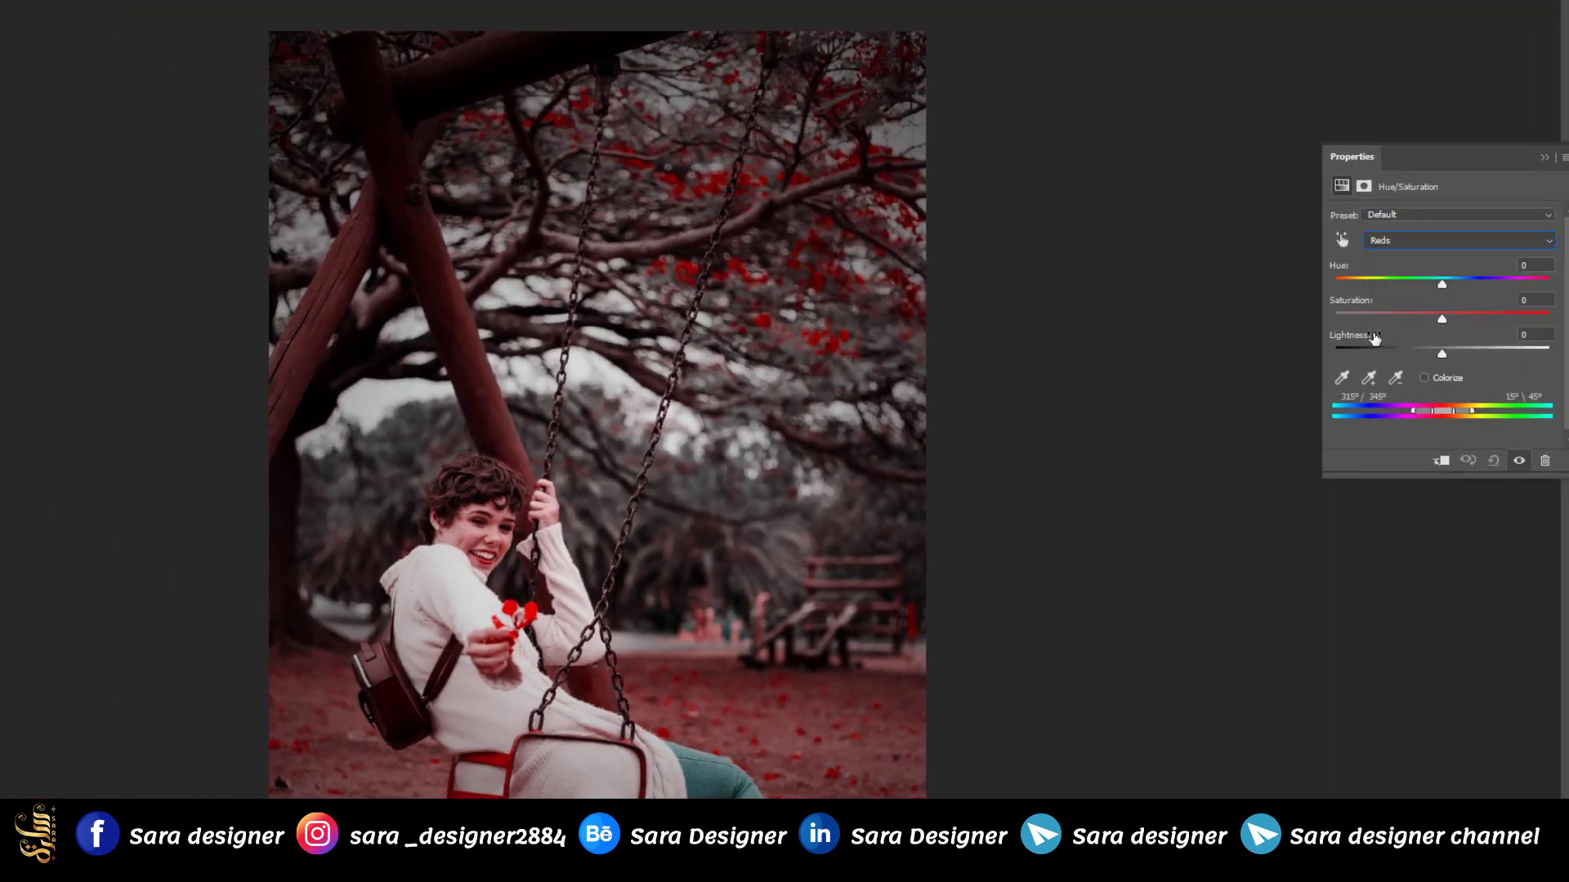
{"action": "left_click_drag", "start_coordinate": [1443, 319], "coordinate": [1448, 285]}
Set the hue of the Cyans range to +35 and raise its saturation slightly
{"action": "left_click", "coordinate": [1454, 242]}
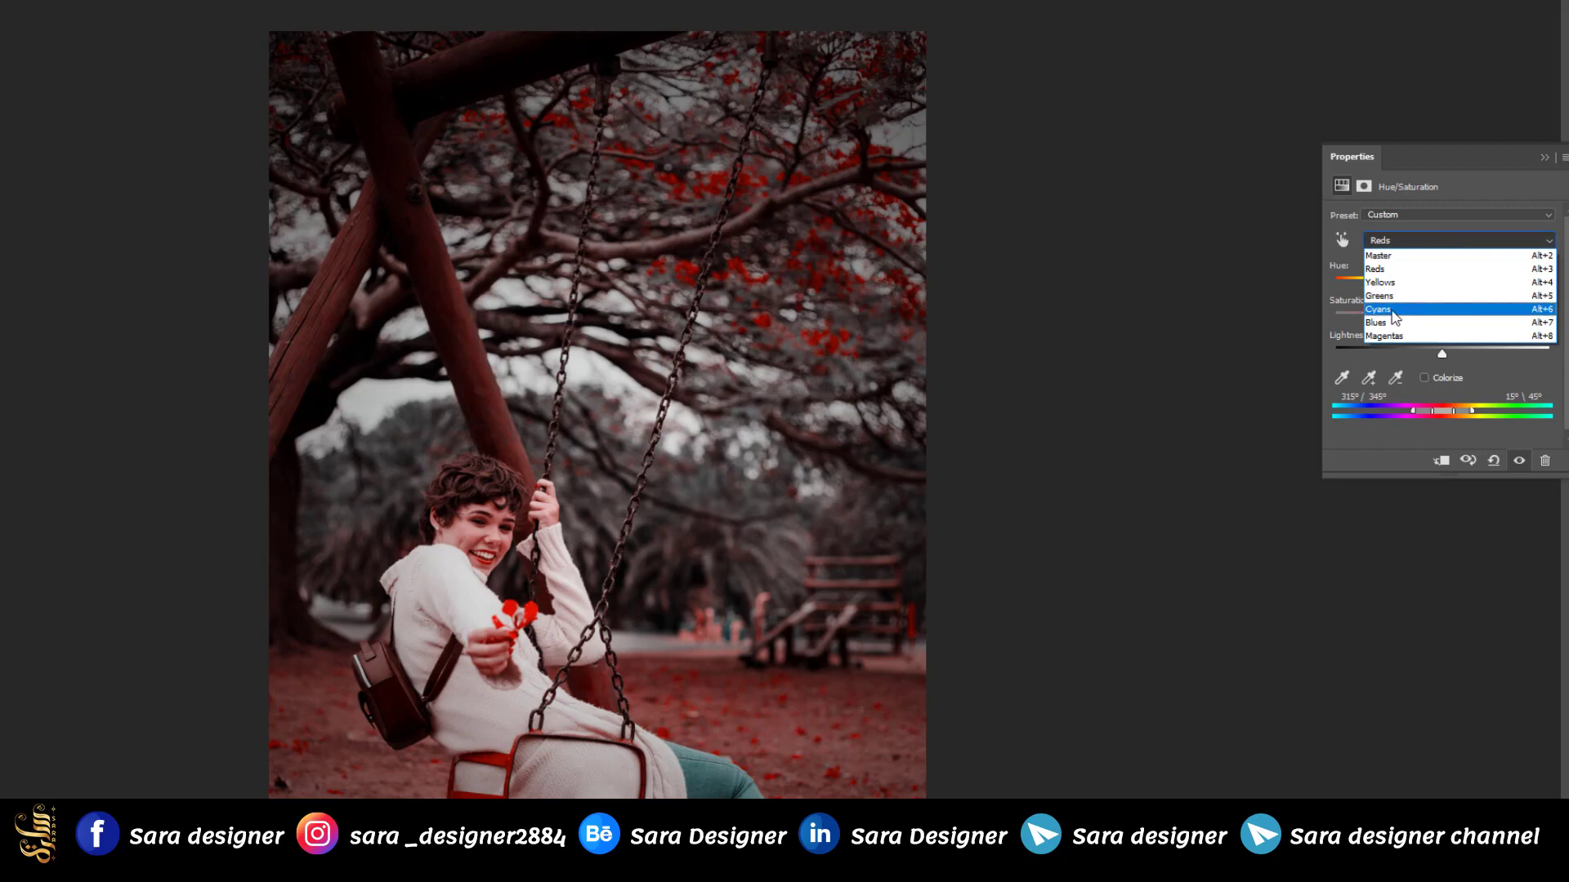
{"action": "left_click", "coordinate": [1391, 310]}
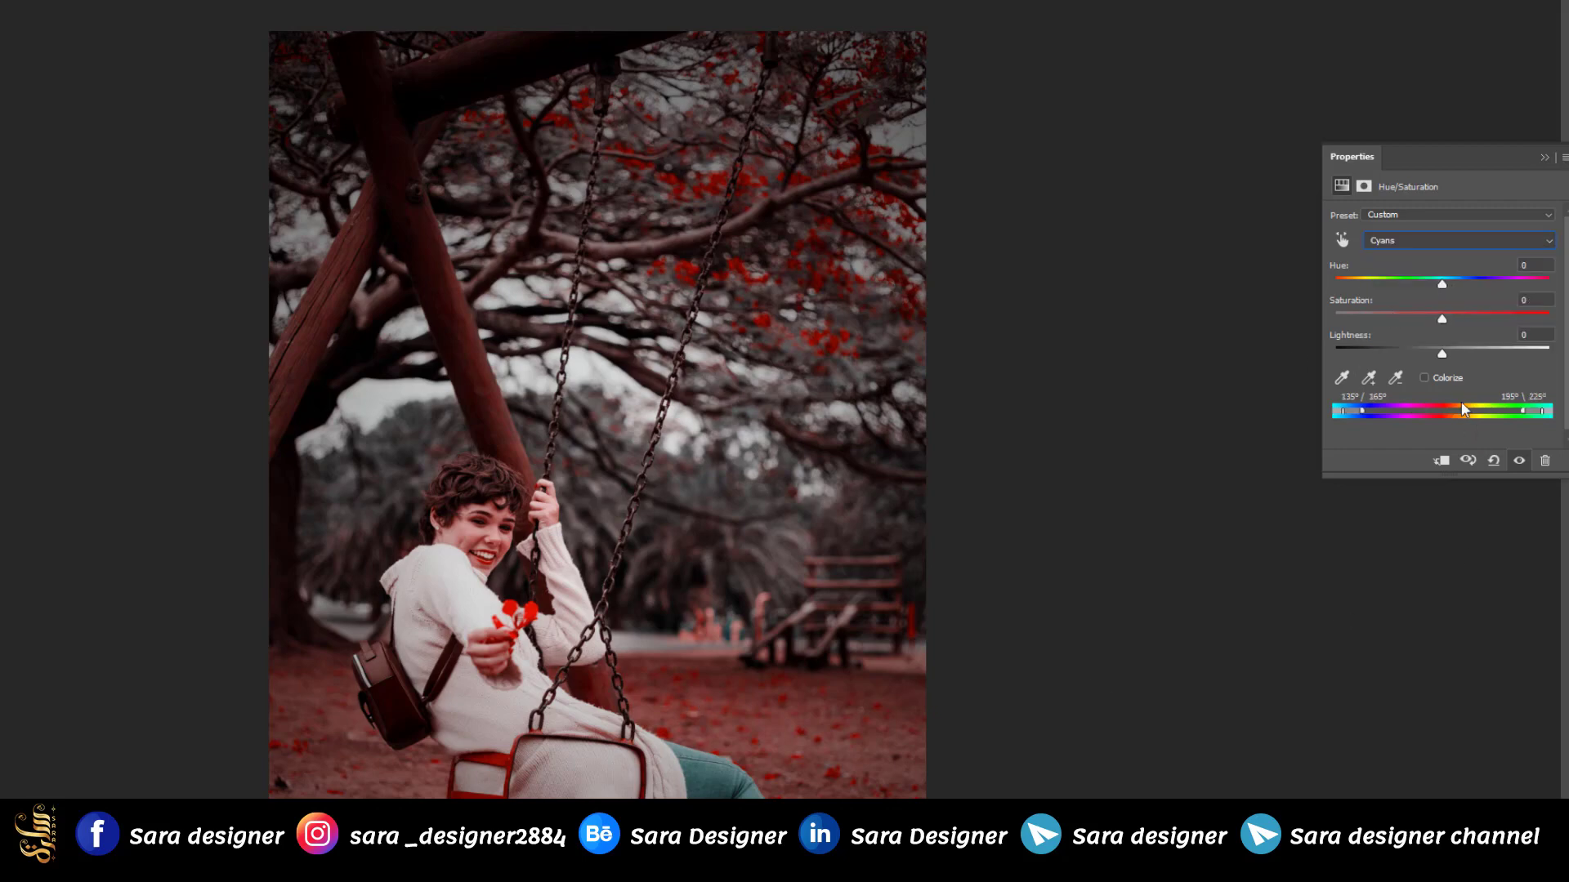
{"action": "left_click_drag", "start_coordinate": [1443, 284], "coordinate": [1481, 288]}
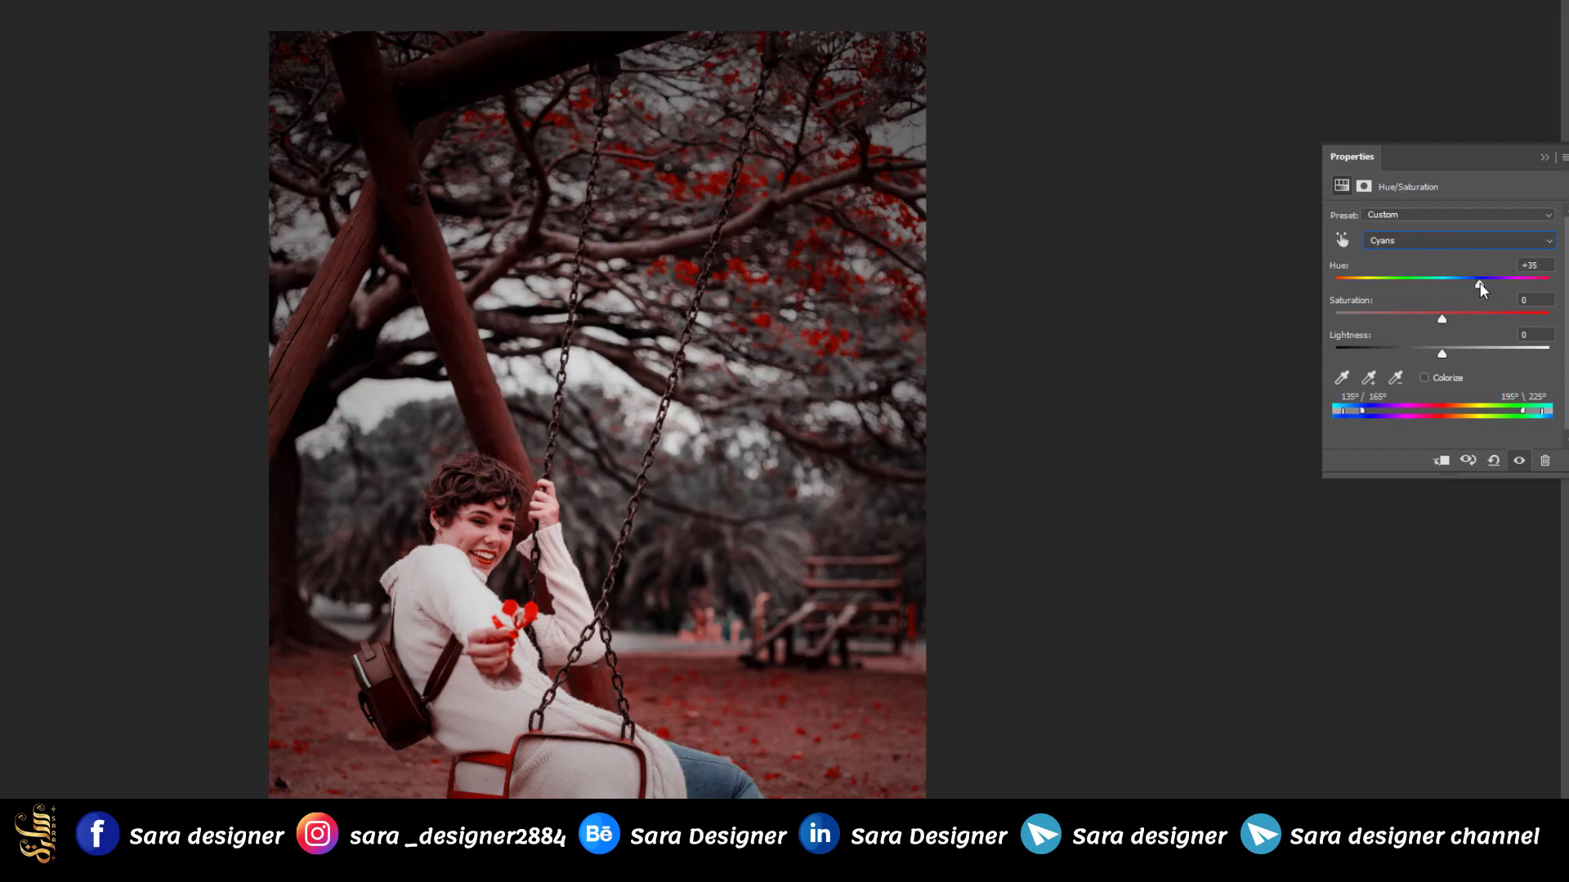
{"action": "left_click_drag", "start_coordinate": [1441, 315], "coordinate": [1455, 316]}
{"action": "left_click", "coordinate": [1545, 157]}
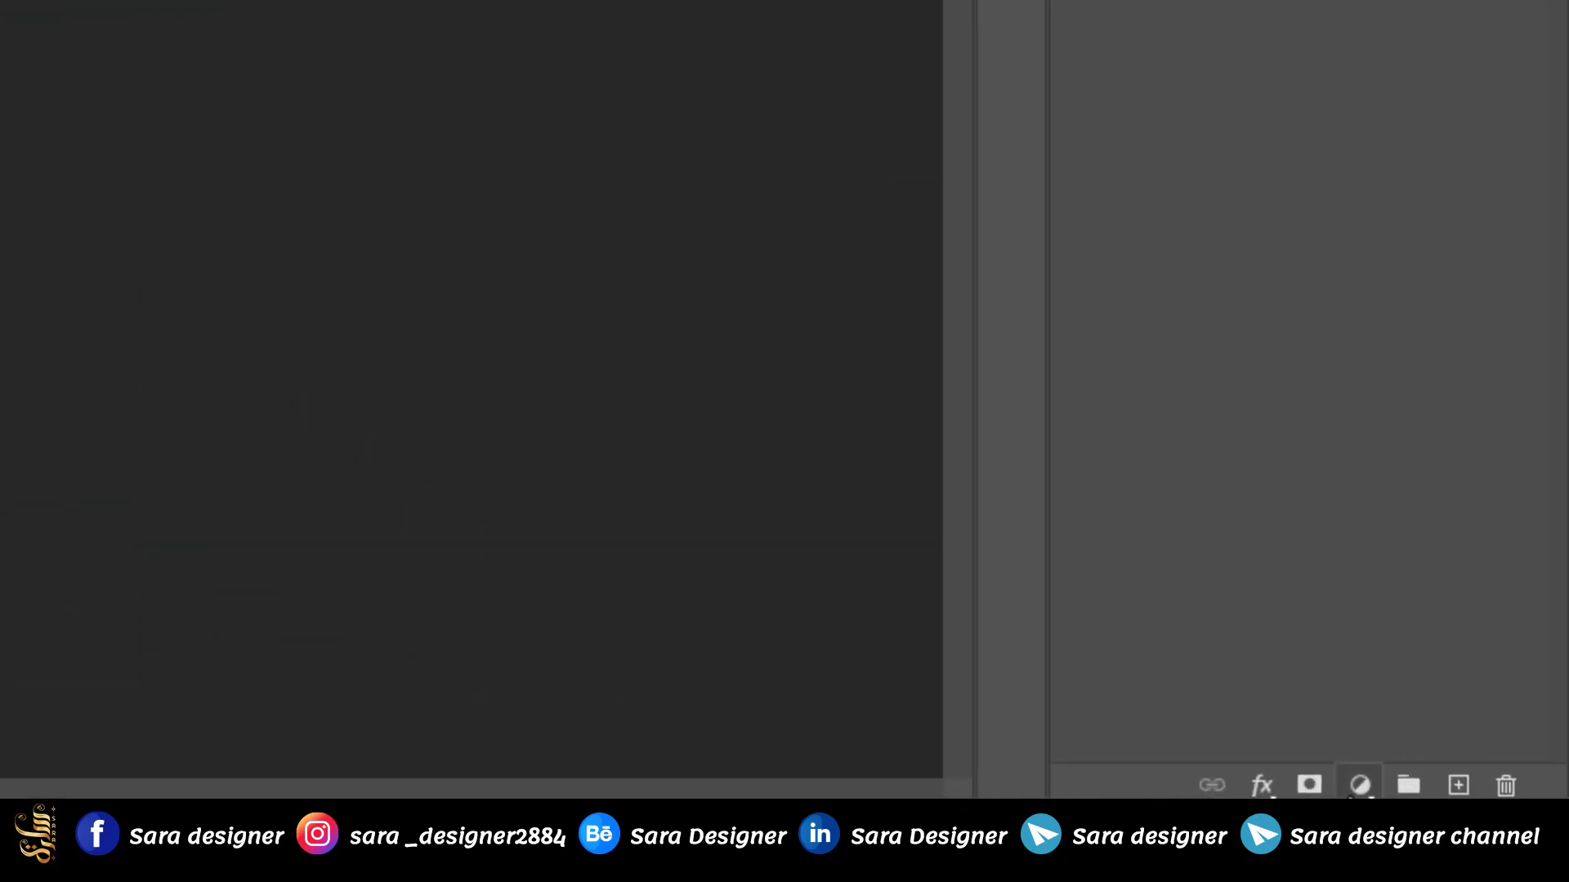
Add a Solid Color fill layer with the color #252b30 above the Hue/Saturation adjustment
{"action": "left_click", "coordinate": [1360, 786]}
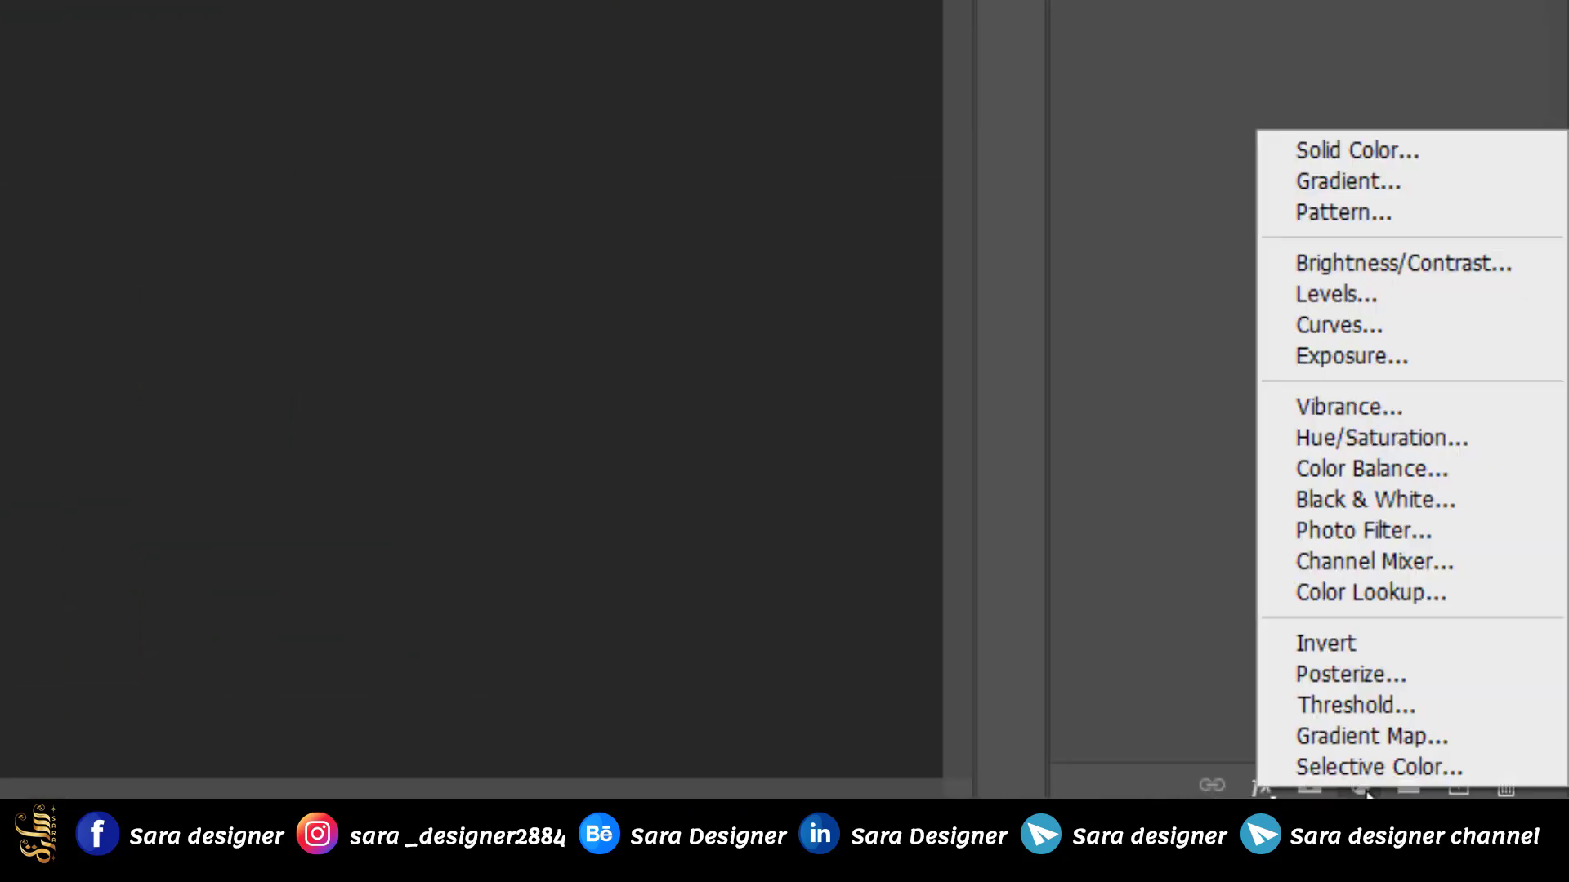
{"action": "left_click", "coordinate": [1399, 149]}
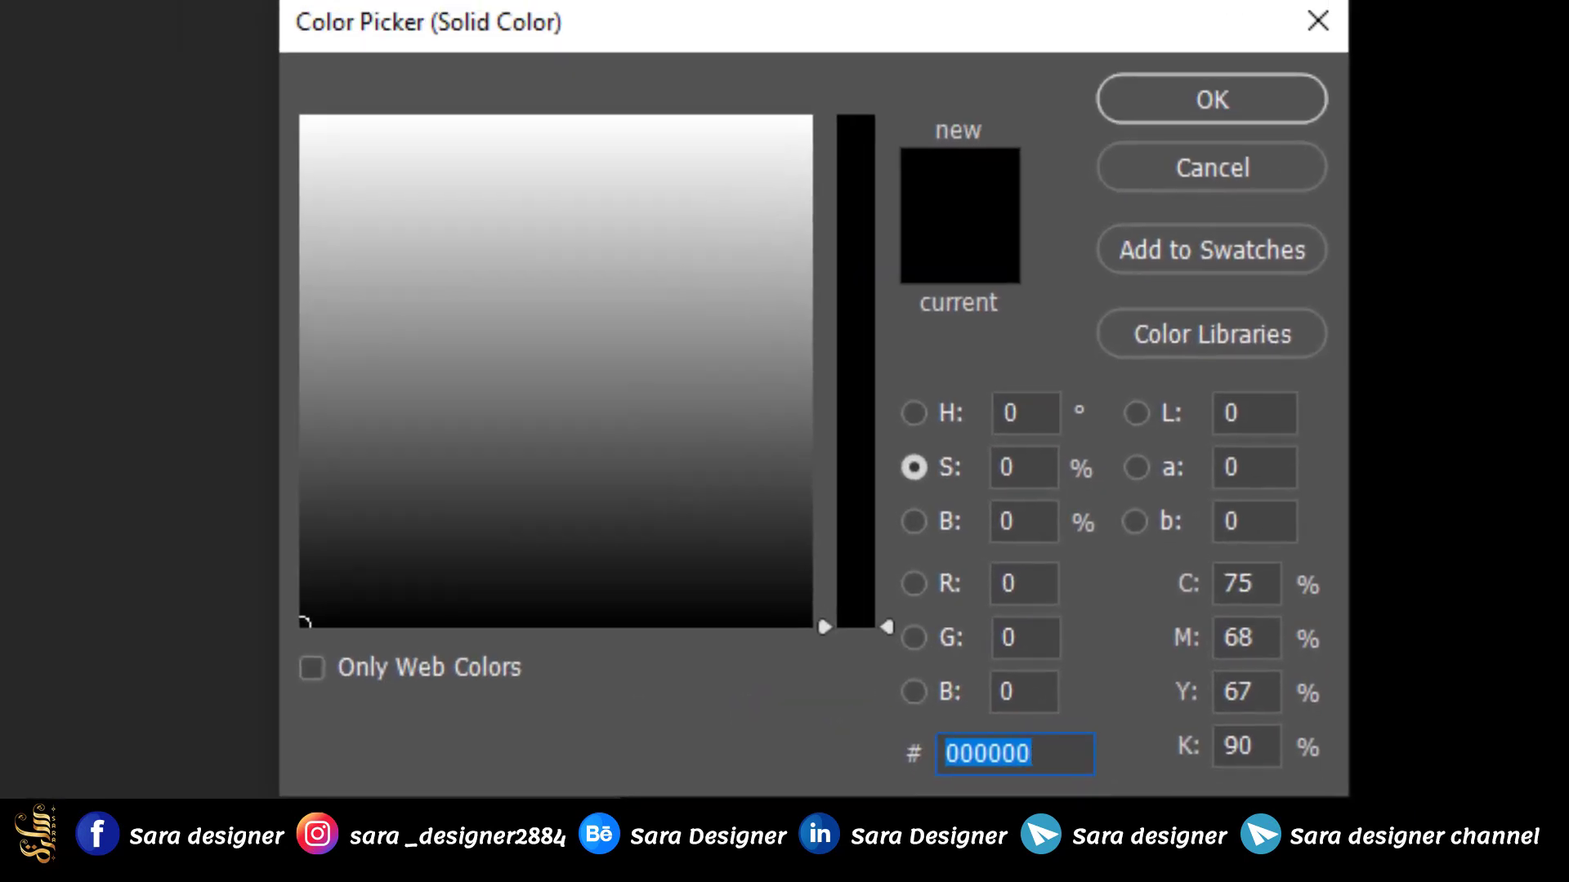
{"action": "type", "text": "252b"}
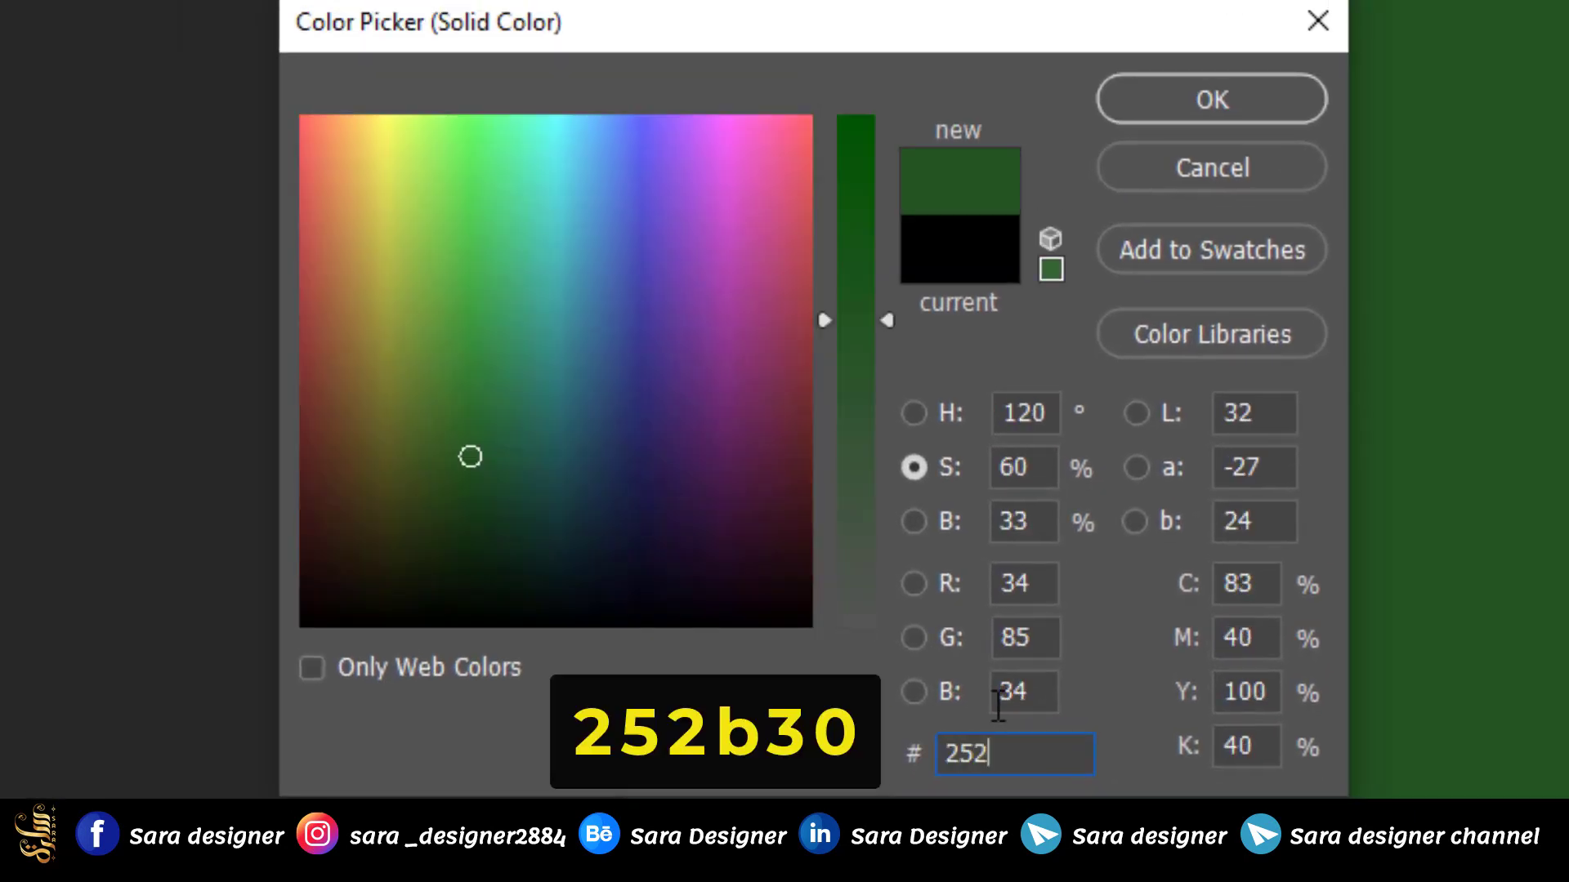
{"action": "type", "text": "30"}
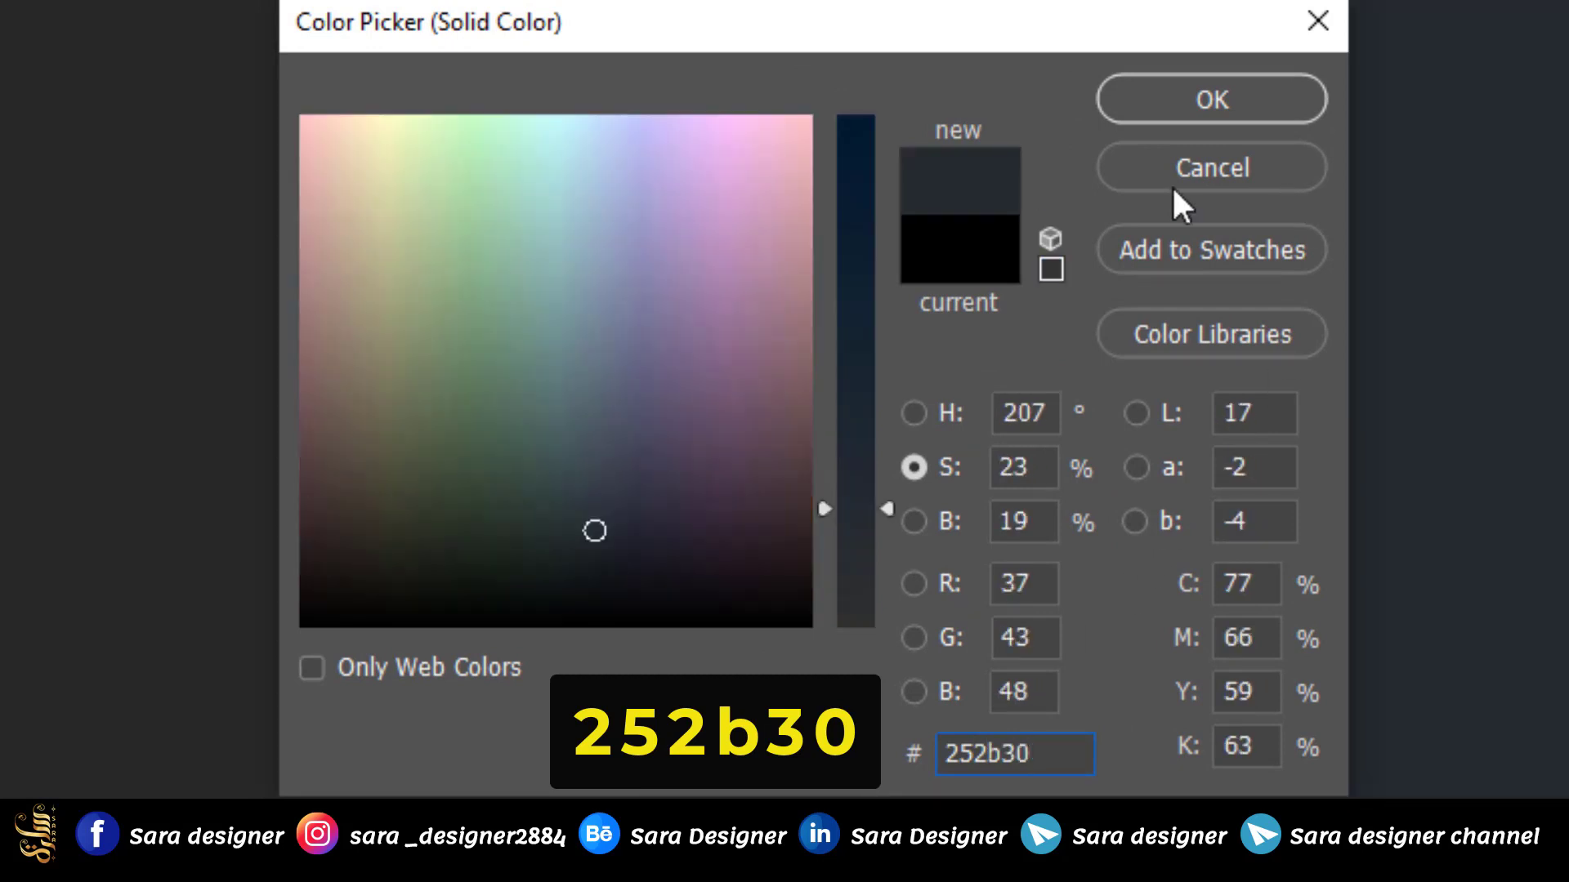
{"action": "left_click", "coordinate": [1234, 111]}
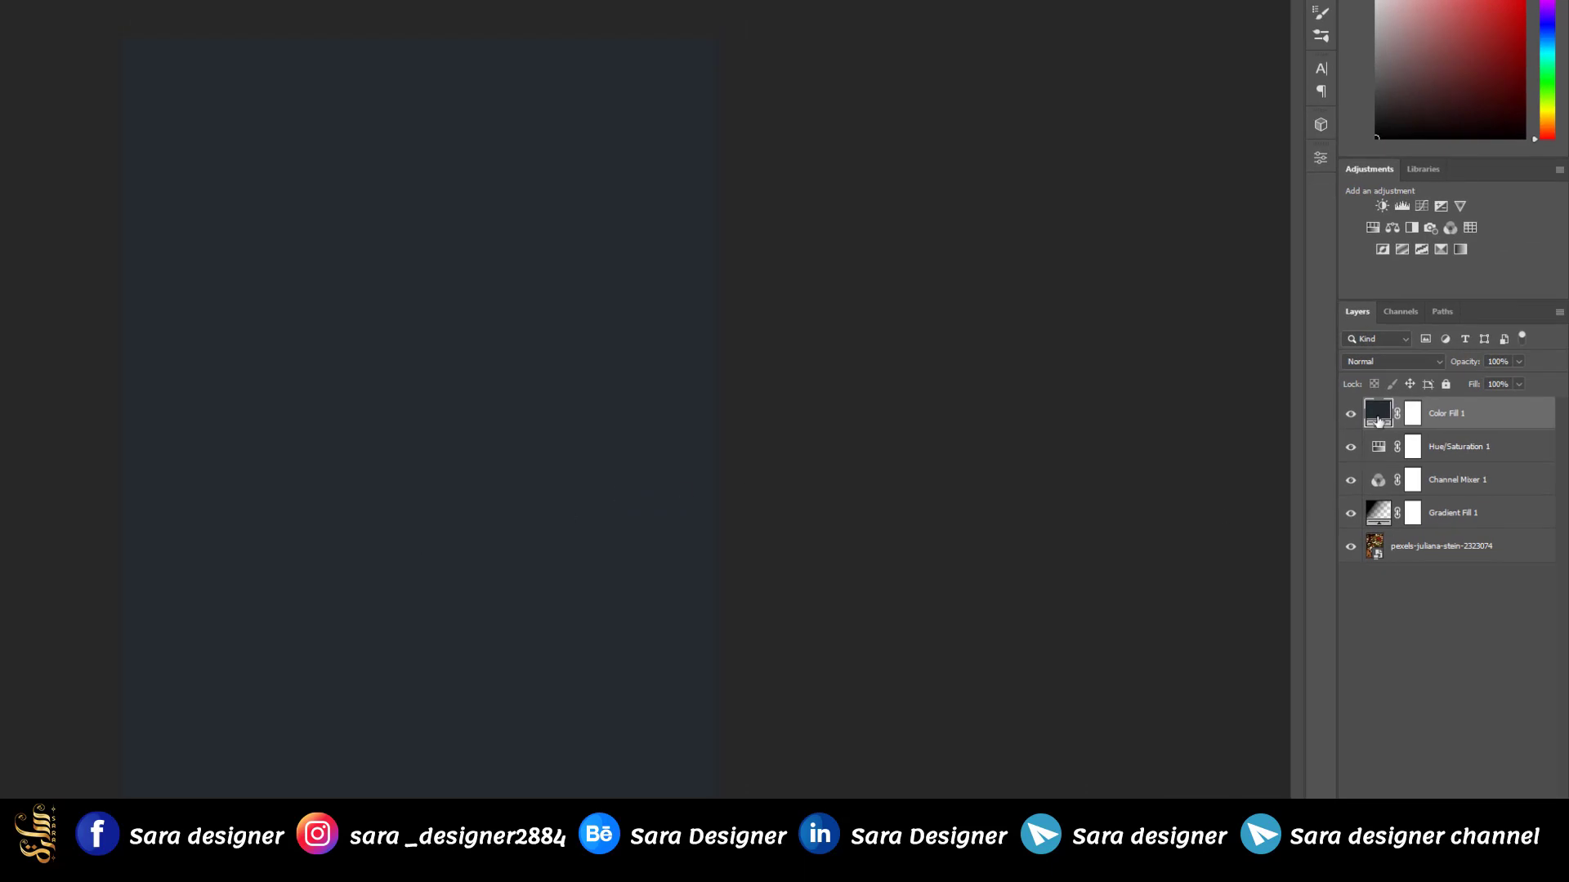
Set the color fill layer's blend mode to Lighten and compare the photo with and without it
{"action": "left_click", "coordinate": [1404, 361]}
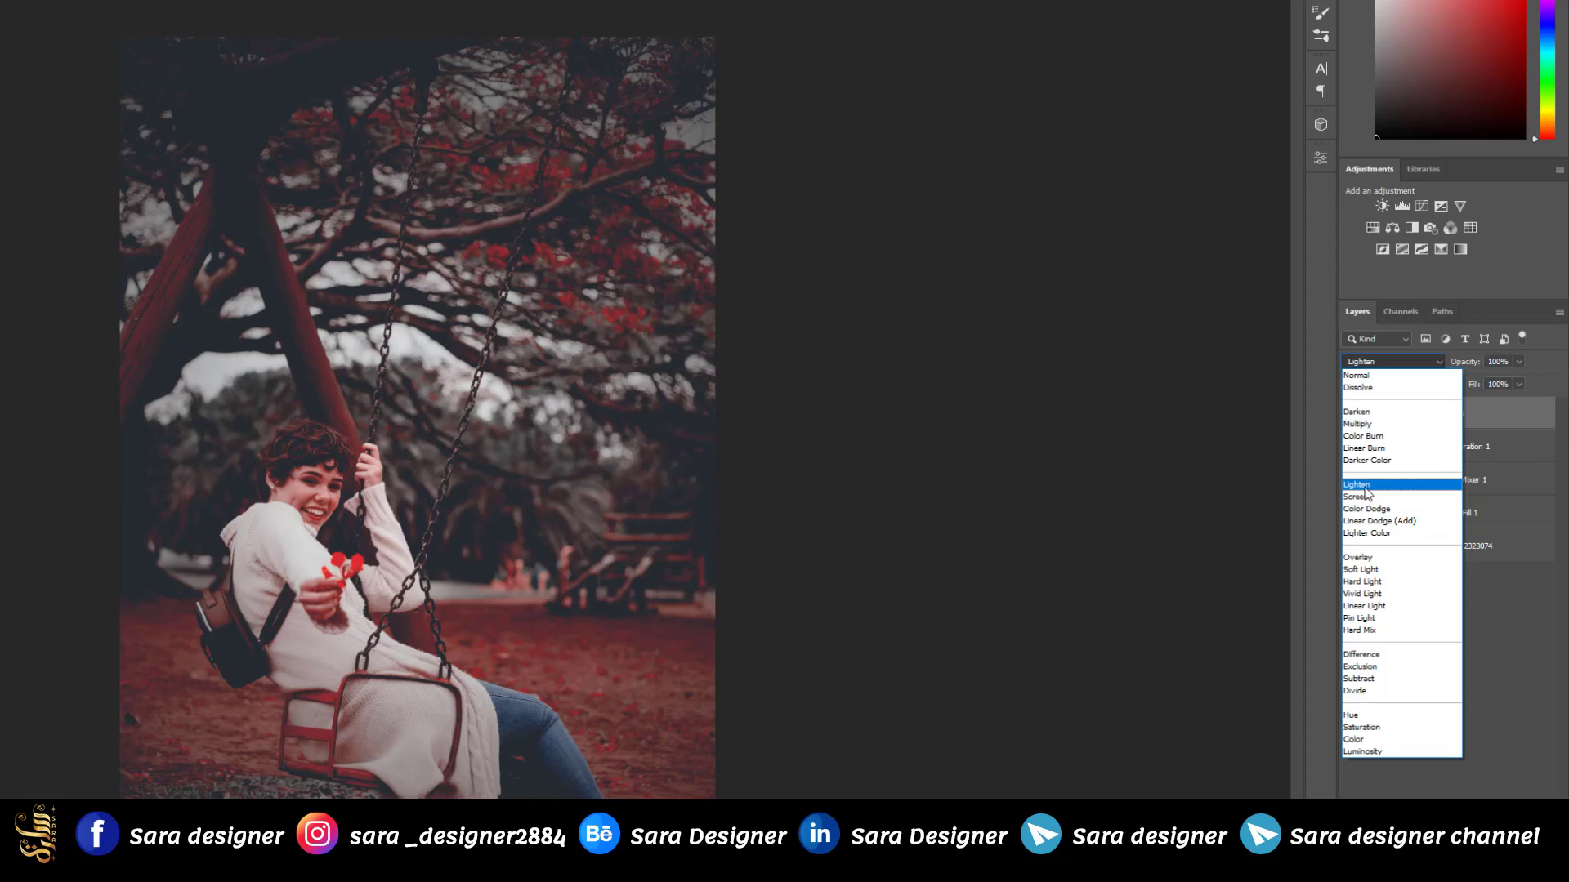
{"action": "left_click", "coordinate": [1363, 486]}
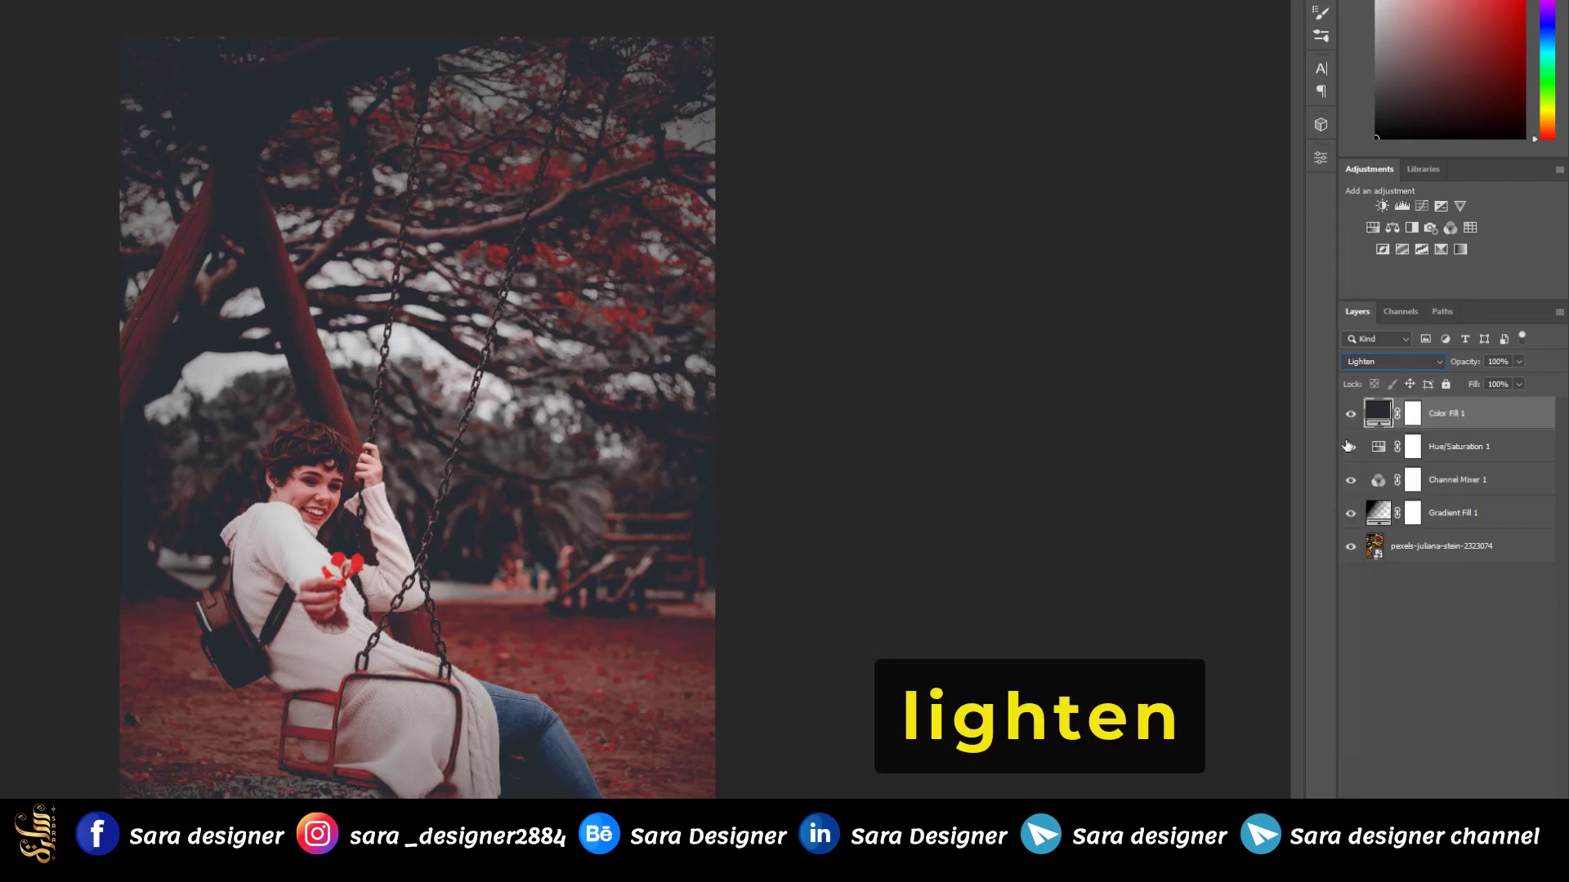
{"action": "left_click", "coordinate": [1353, 415]}
{"action": "left_click", "coordinate": [1352, 415]}
{"action": "left_click", "coordinate": [1352, 415]}
{"action": "left_click", "coordinate": [1353, 415]}
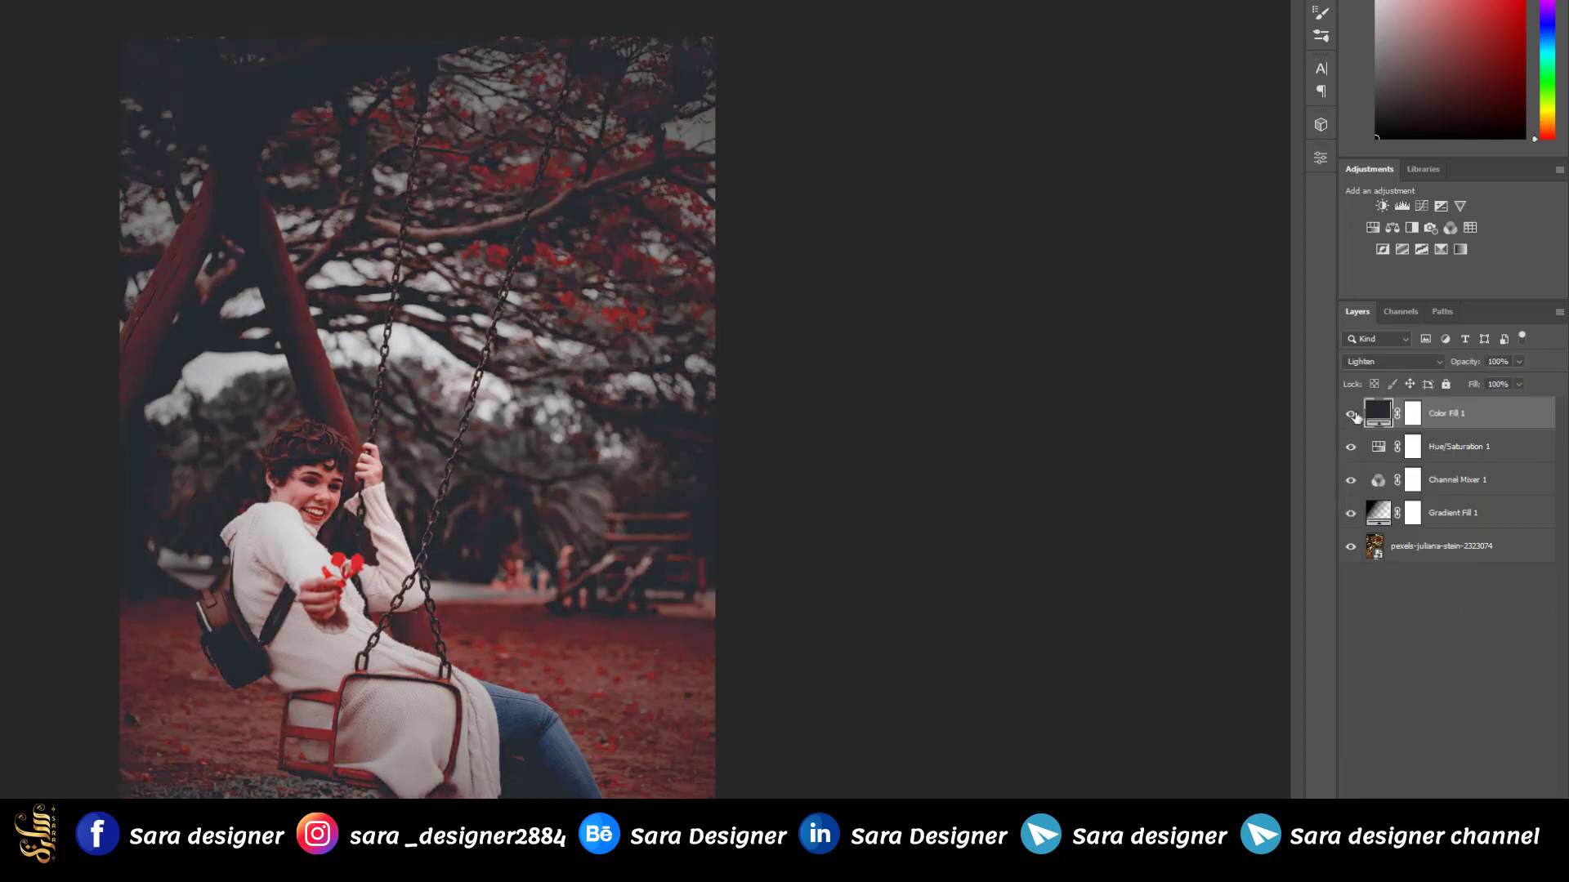
Split the color fill layer's This Layer highlight slider in Blend If, setting its lower half to 48 and reducing its upper half
{"action": "double_click", "coordinate": [1511, 416]}
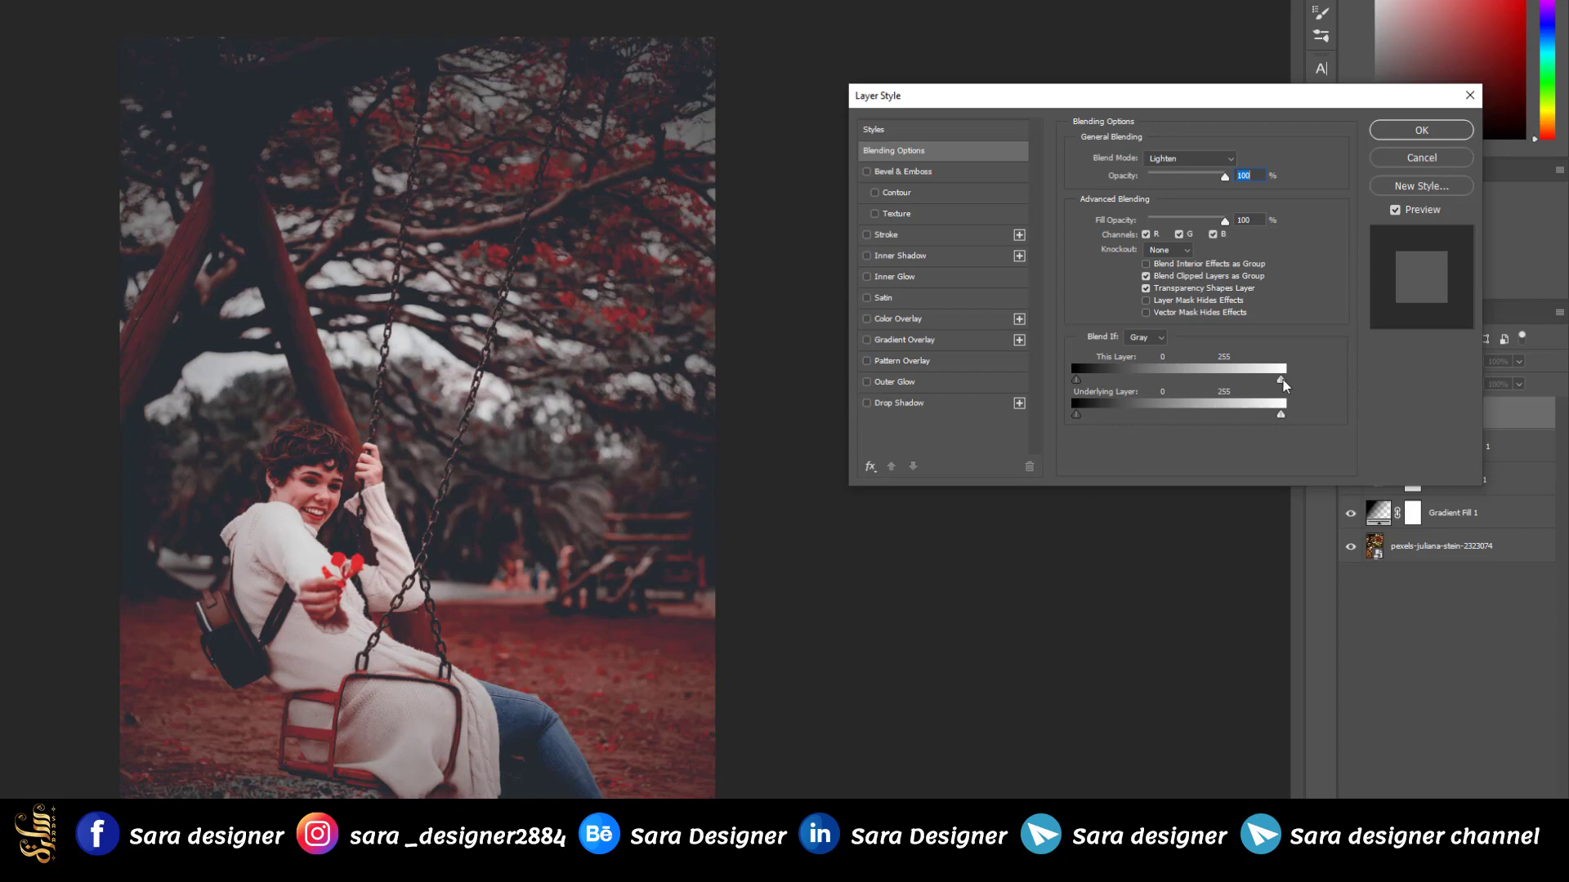
{"action": "key", "text": "alt"}
{"action": "left_click_drag", "start_coordinate": [1282, 382], "coordinate": [1168, 387]}
{"action": "mouse_move", "coordinate": [1281, 384]}
{"action": "left_mouse_down"}
{"action": "mouse_move", "coordinate": [1204, 386]}
{"action": "mouse_move", "coordinate": [1272, 386]}
{"action": "left_mouse_up"}
{"action": "left_click_drag", "start_coordinate": [1167, 383], "coordinate": [1116, 383]}
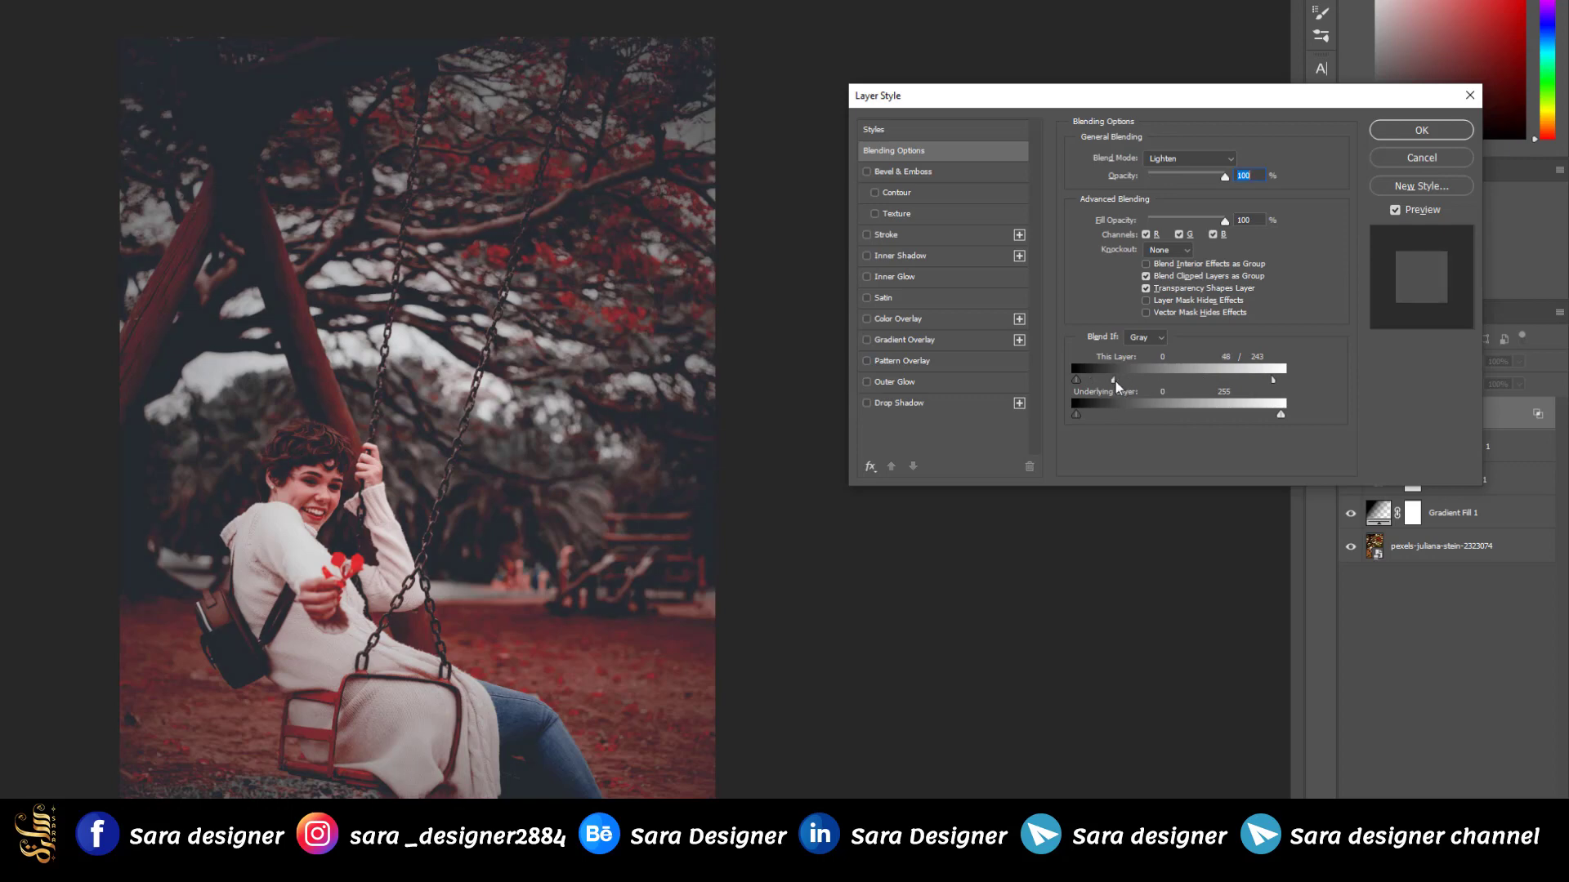
{"action": "left_click_drag", "start_coordinate": [1273, 383], "coordinate": [1229, 385]}
{"action": "left_click", "coordinate": [1430, 132]}
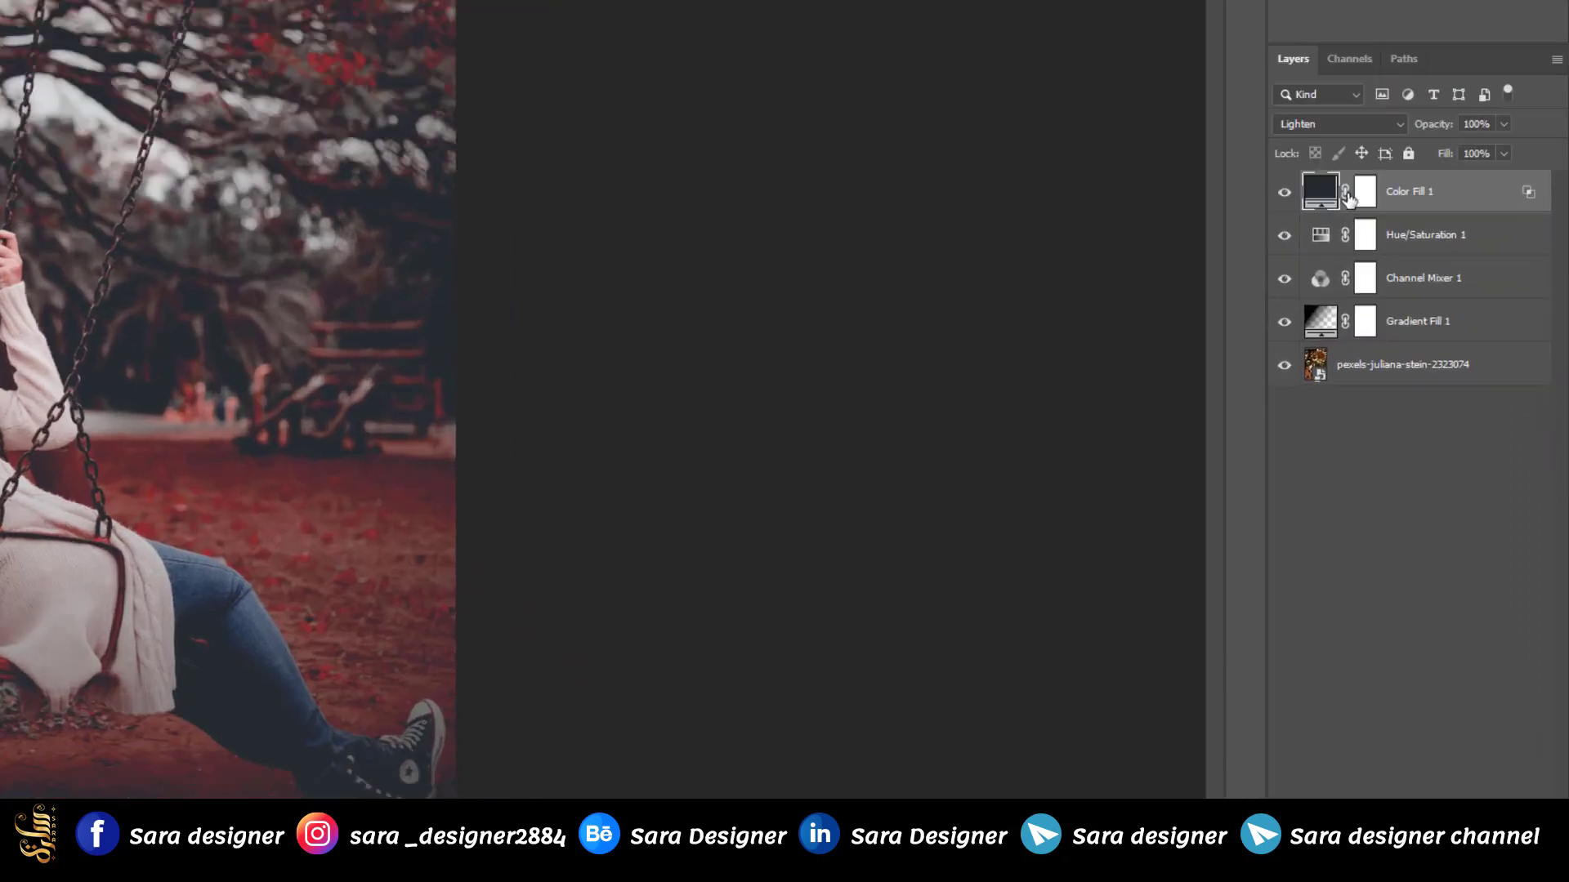
Add a Selective Color adjustment layer and set the Reds to Cyan -10%, Magenta -1% and Yellow +15%
{"action": "left_click", "coordinate": [1318, 766]}
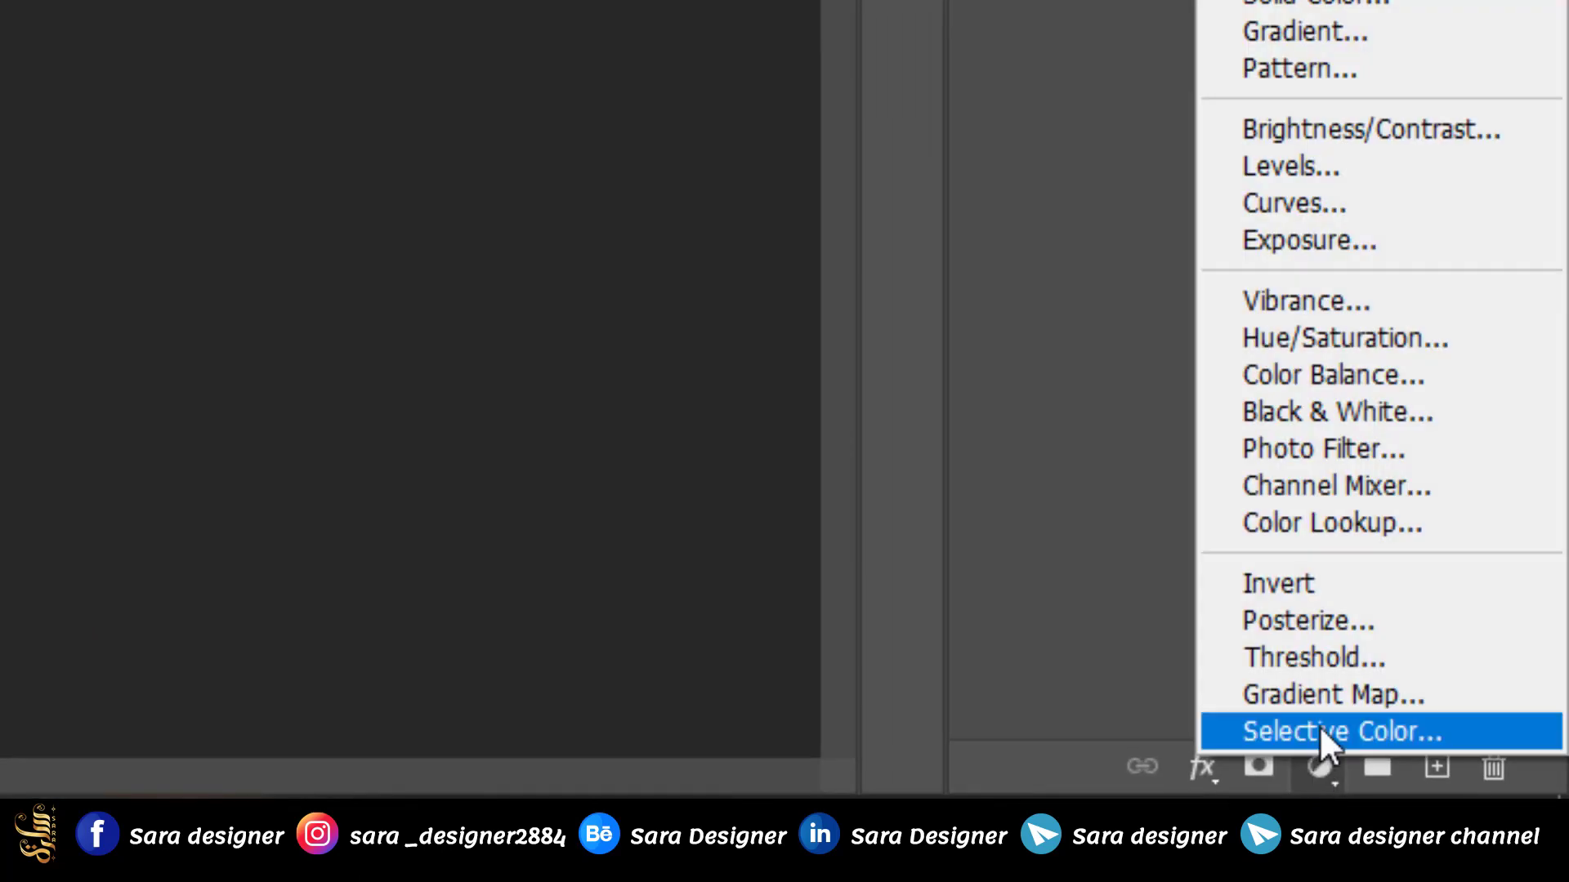
{"action": "left_click", "coordinate": [1321, 732]}
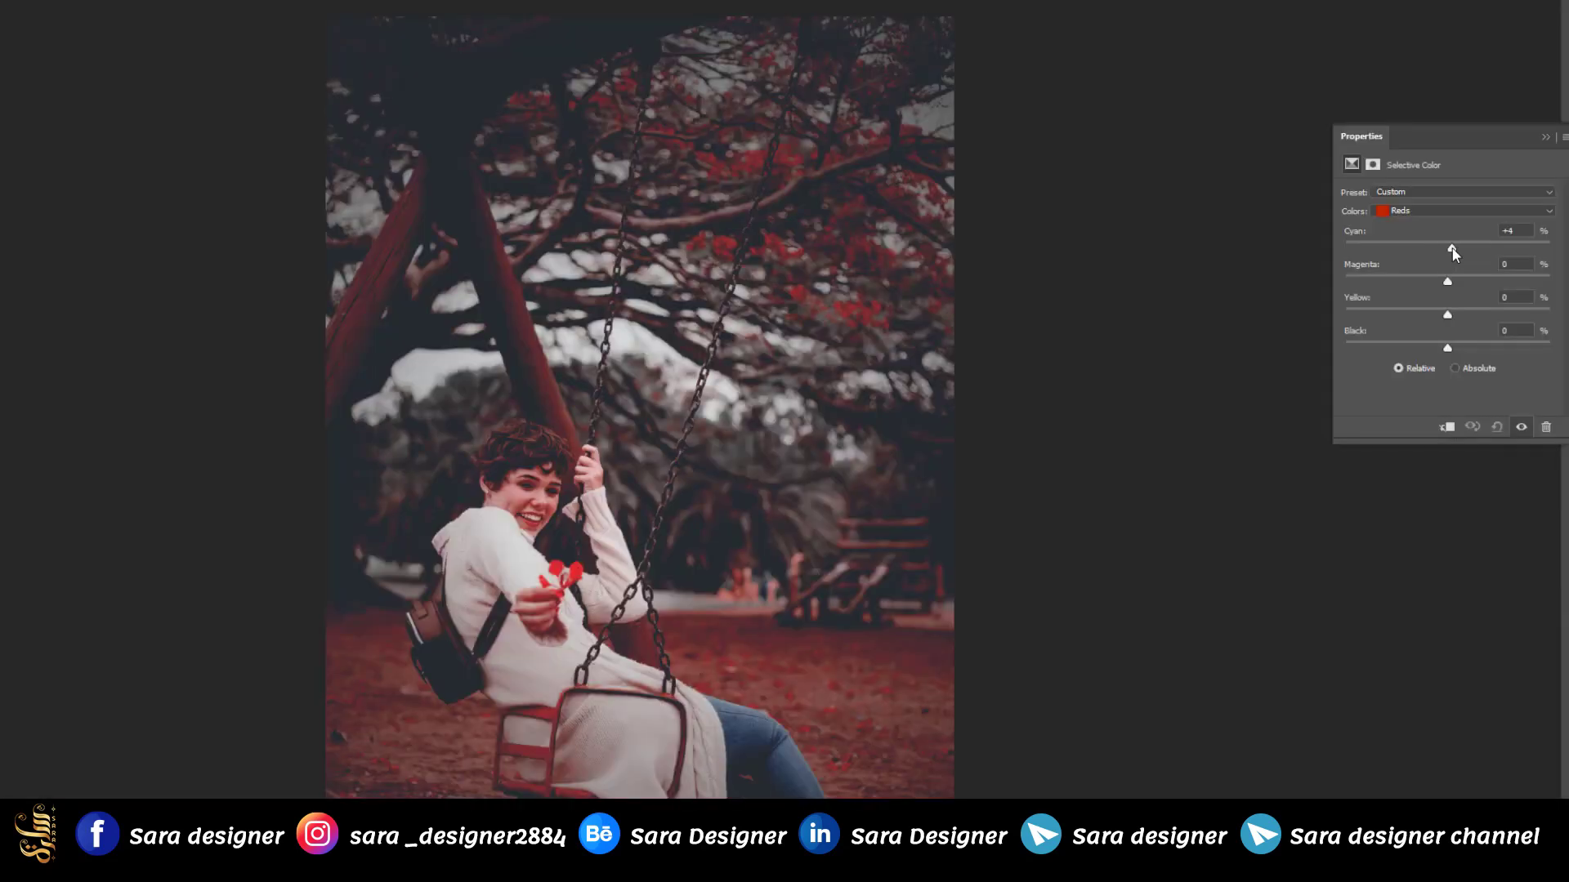
{"action": "left_click_drag", "start_coordinate": [1452, 248], "coordinate": [1442, 282]}
{"action": "left_click_drag", "start_coordinate": [1448, 283], "coordinate": [1450, 318]}
{"action": "left_click_drag", "start_coordinate": [1439, 248], "coordinate": [1437, 248]}
Reduce the cyan in the Yellows range of the Selective Color adjustment, and choose the Blacks range
{"action": "left_click", "coordinate": [1549, 213]}
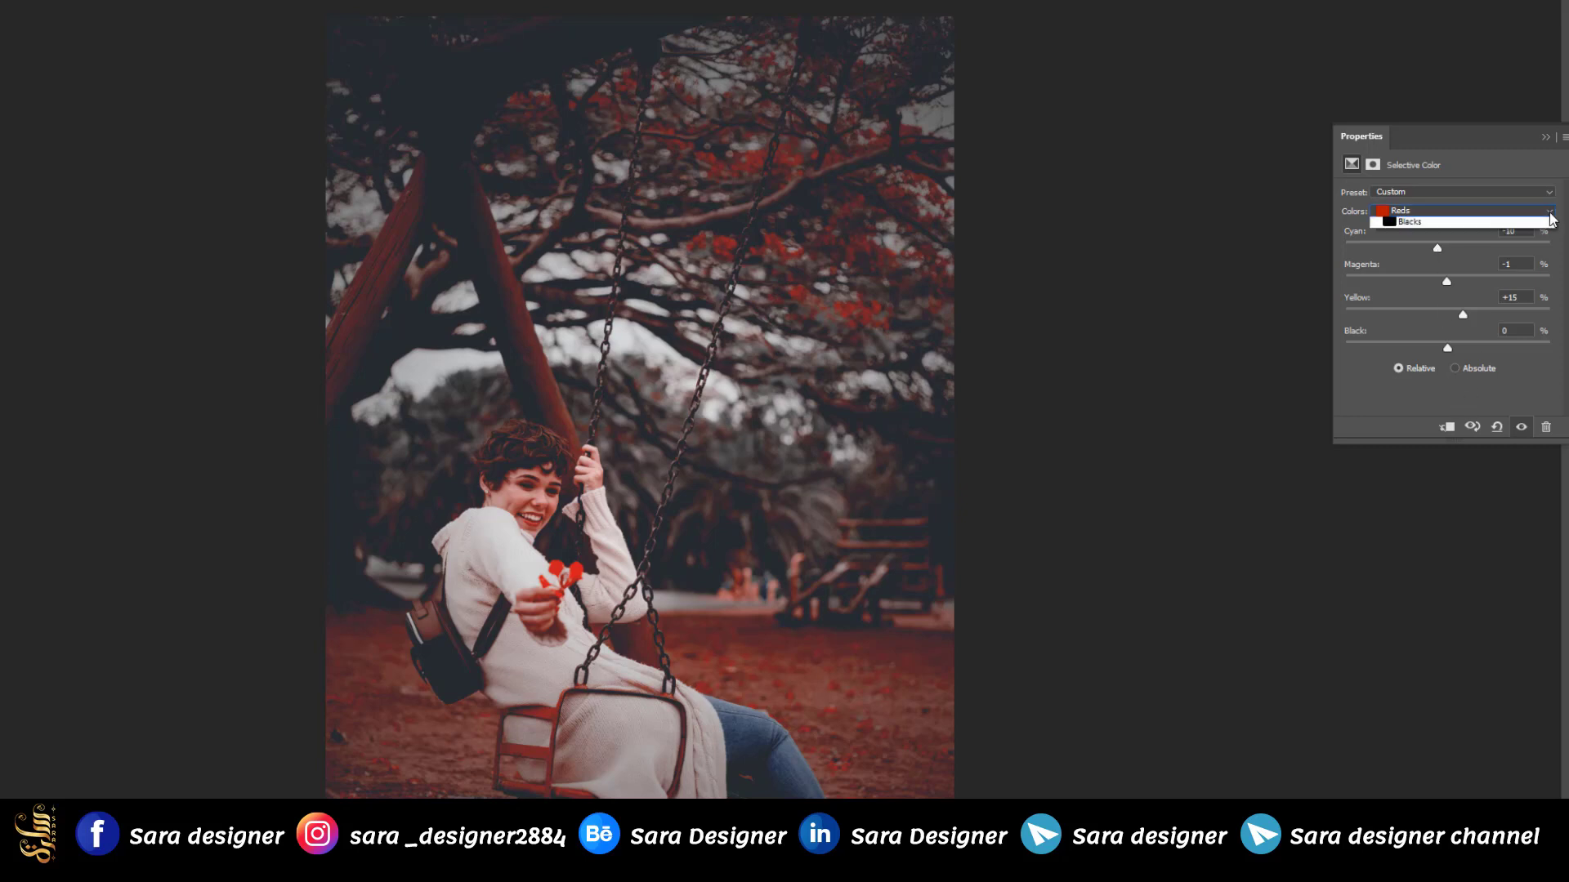
{"action": "left_click", "coordinate": [1409, 222]}
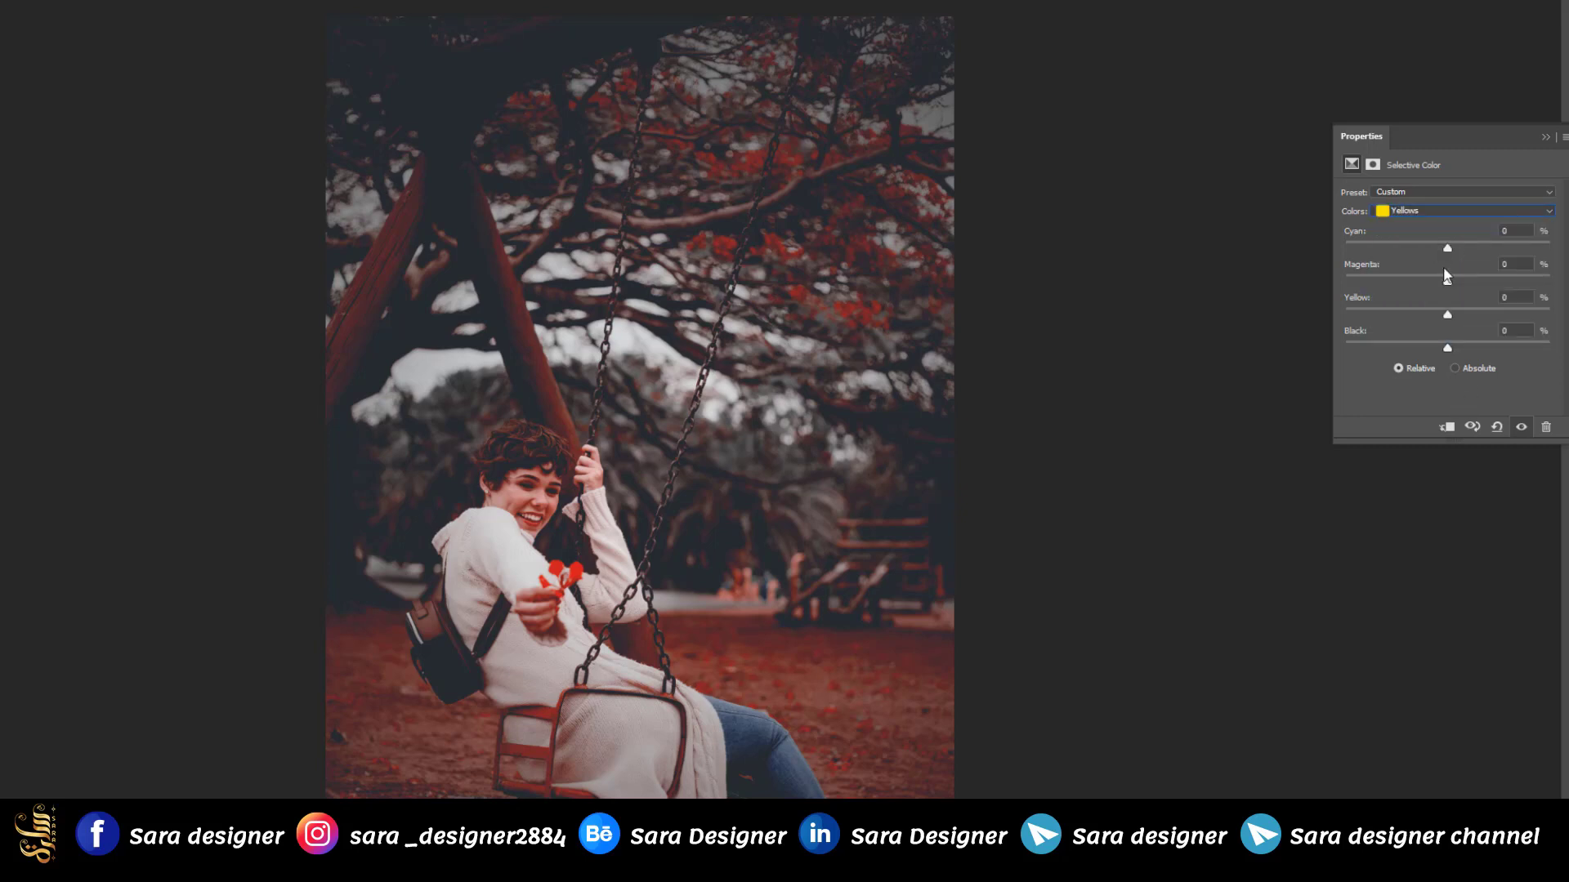
{"action": "left_click_drag", "start_coordinate": [1449, 255], "coordinate": [1422, 256]}
{"action": "left_click", "coordinate": [1552, 212]}
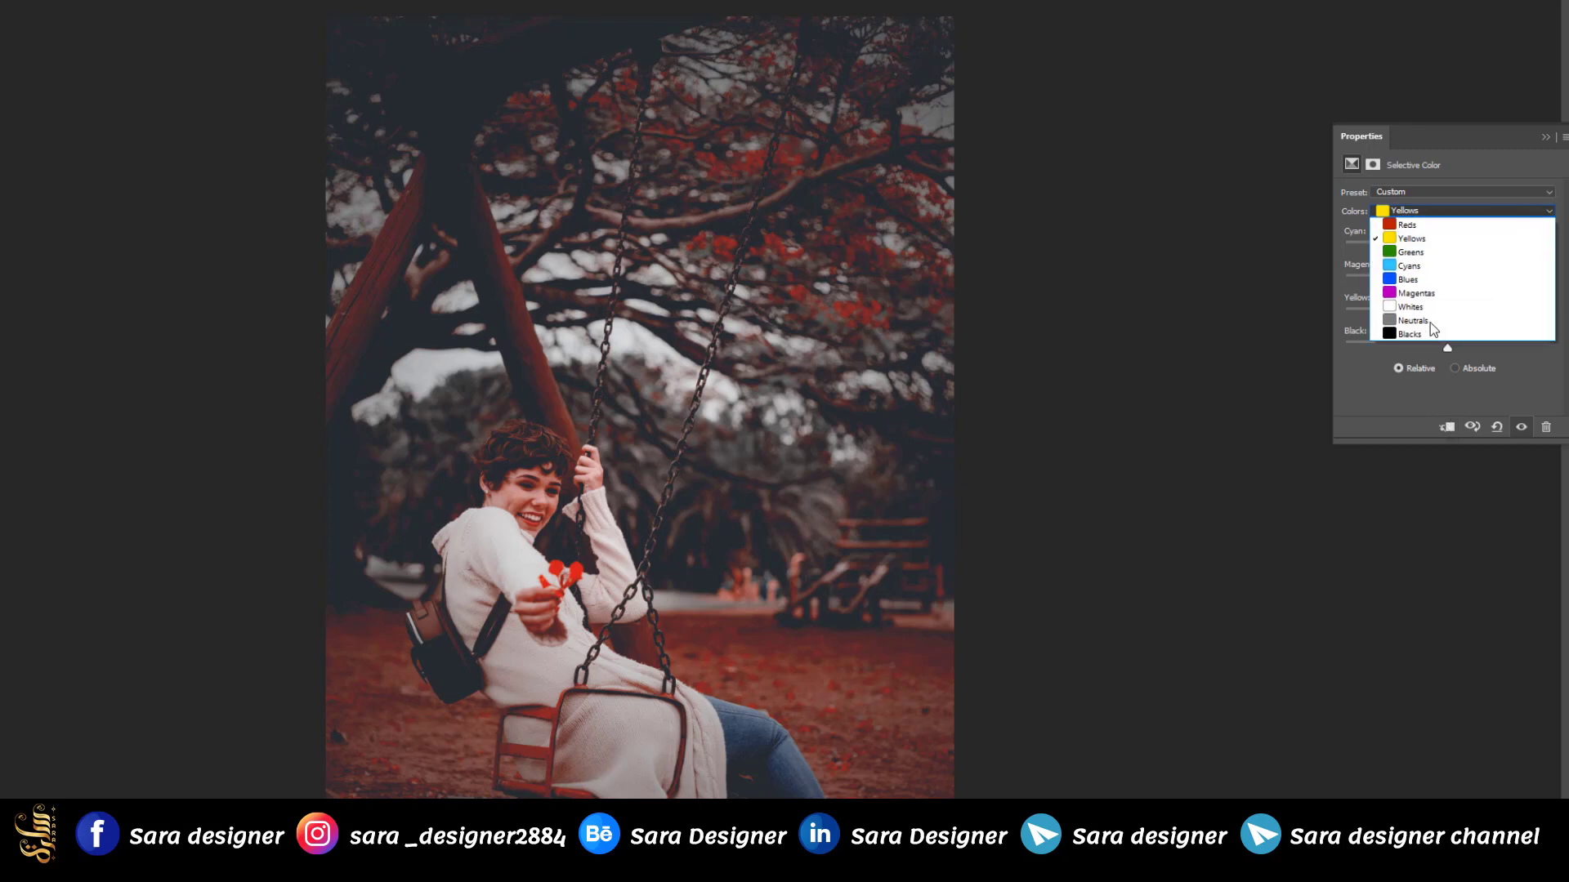
{"action": "left_click", "coordinate": [1420, 336]}
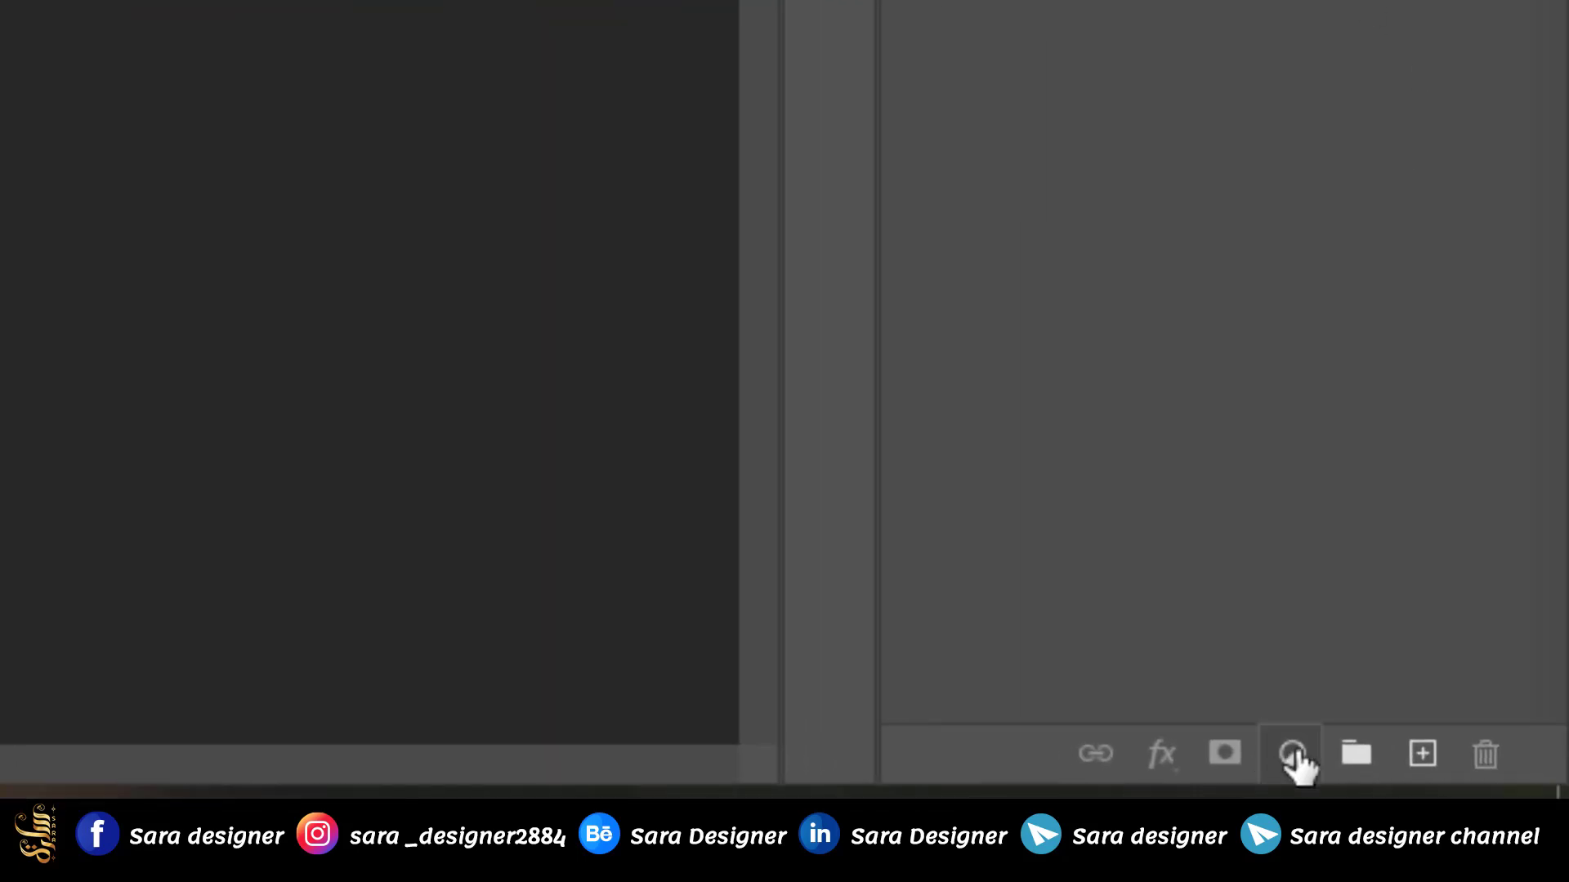
Add a Brightness/Contrast adjustment layer with Brightness 26 and Contrast 17, and compare the photo with and without it
{"action": "left_click", "coordinate": [1292, 754]}
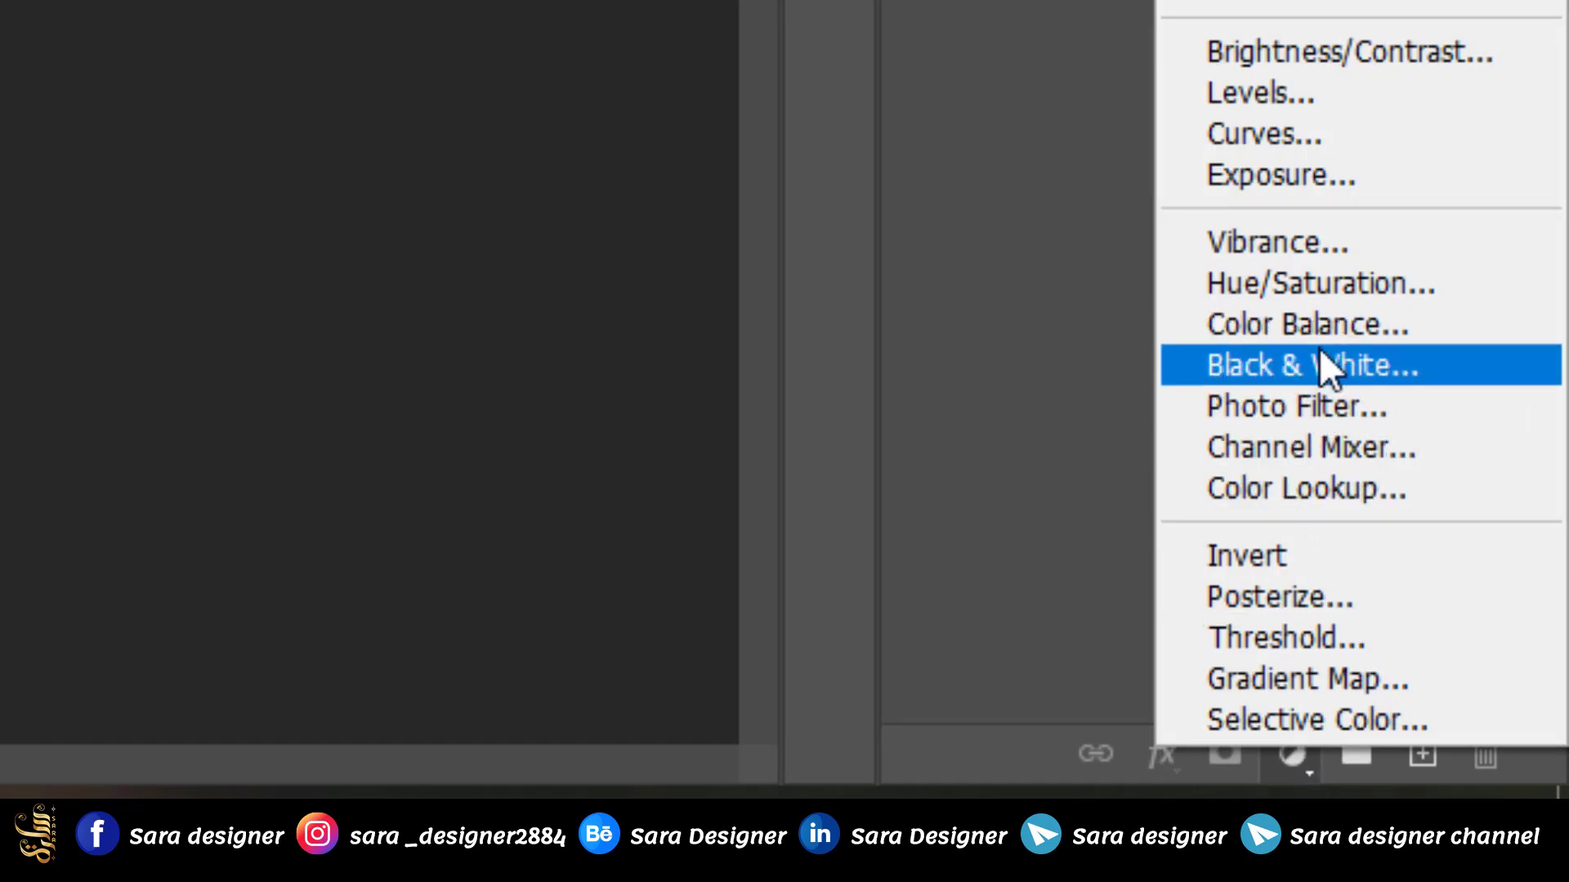
{"action": "left_click", "coordinate": [1356, 66]}
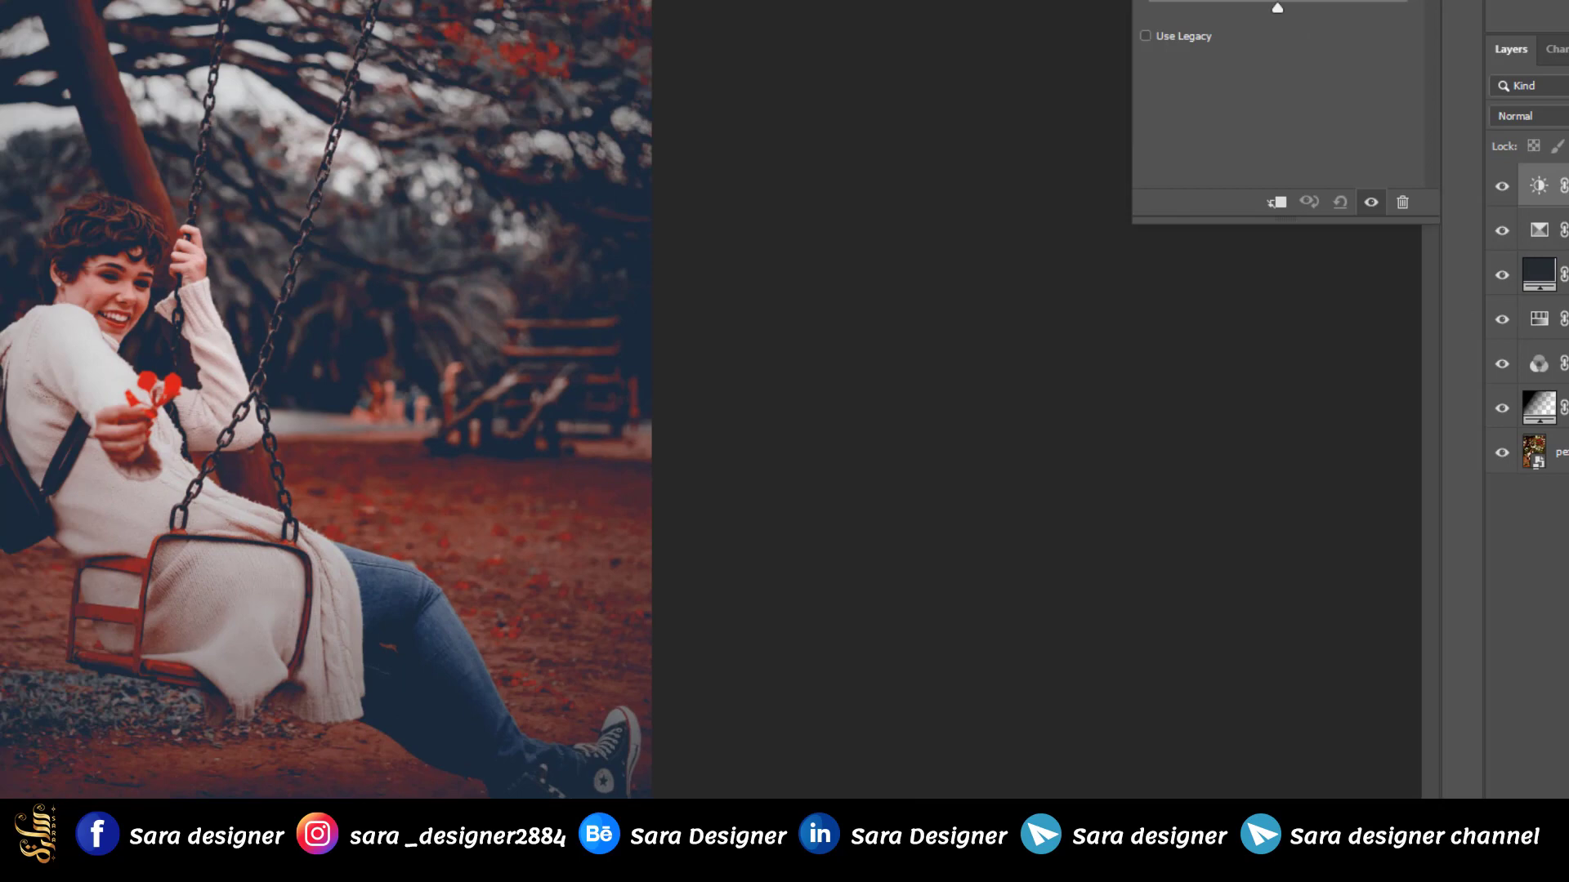
{"action": "left_click_drag", "start_coordinate": [1421, 207], "coordinate": [1435, 206]}
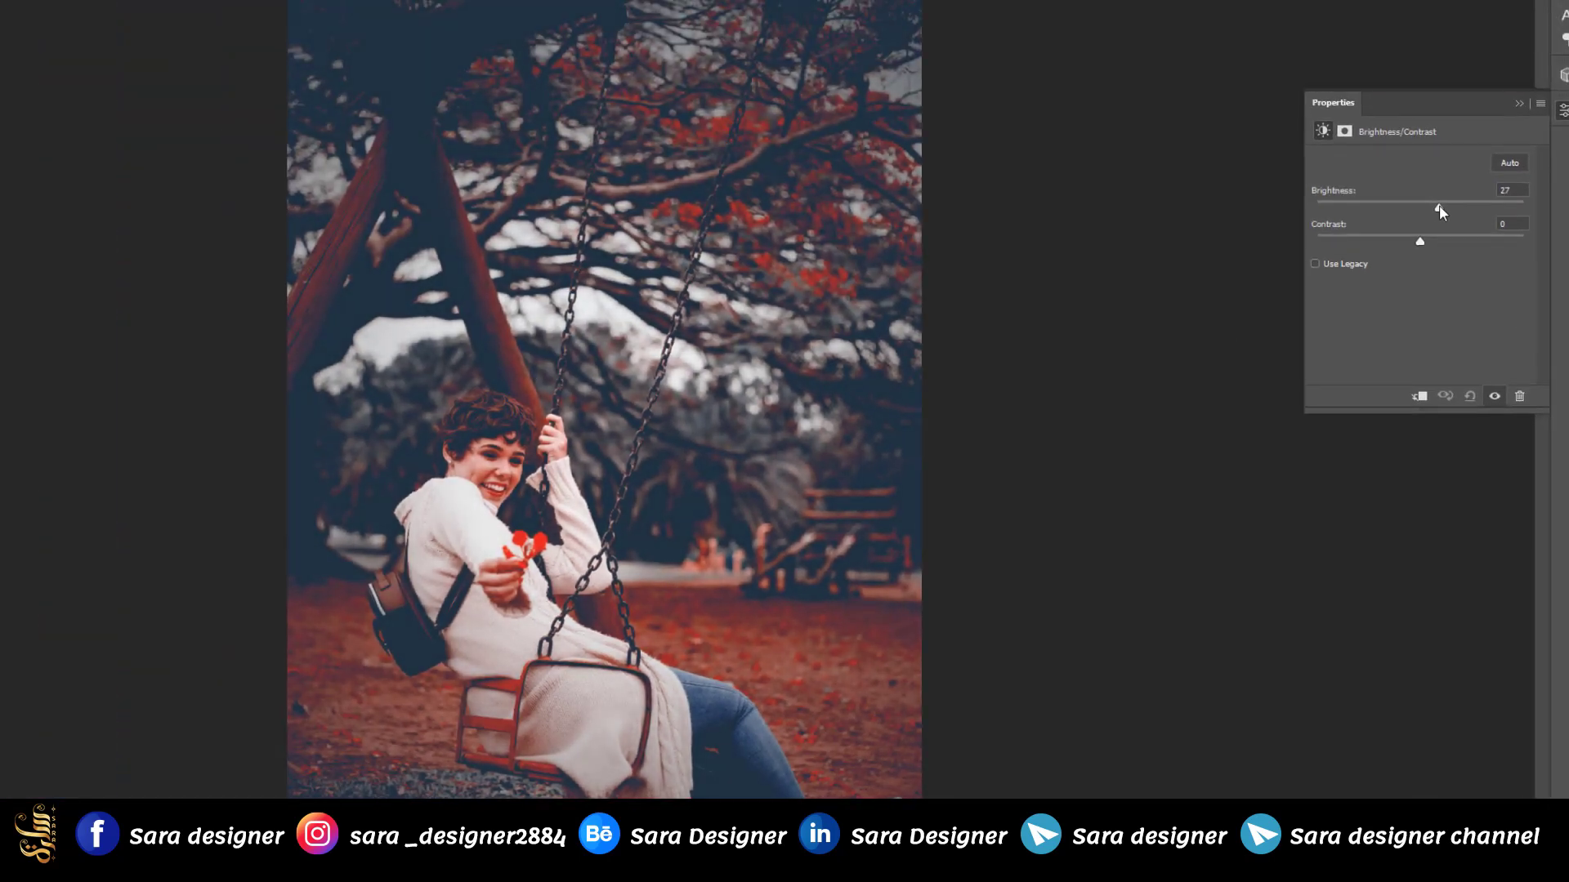
{"action": "left_click_drag", "start_coordinate": [1438, 206], "coordinate": [1438, 208]}
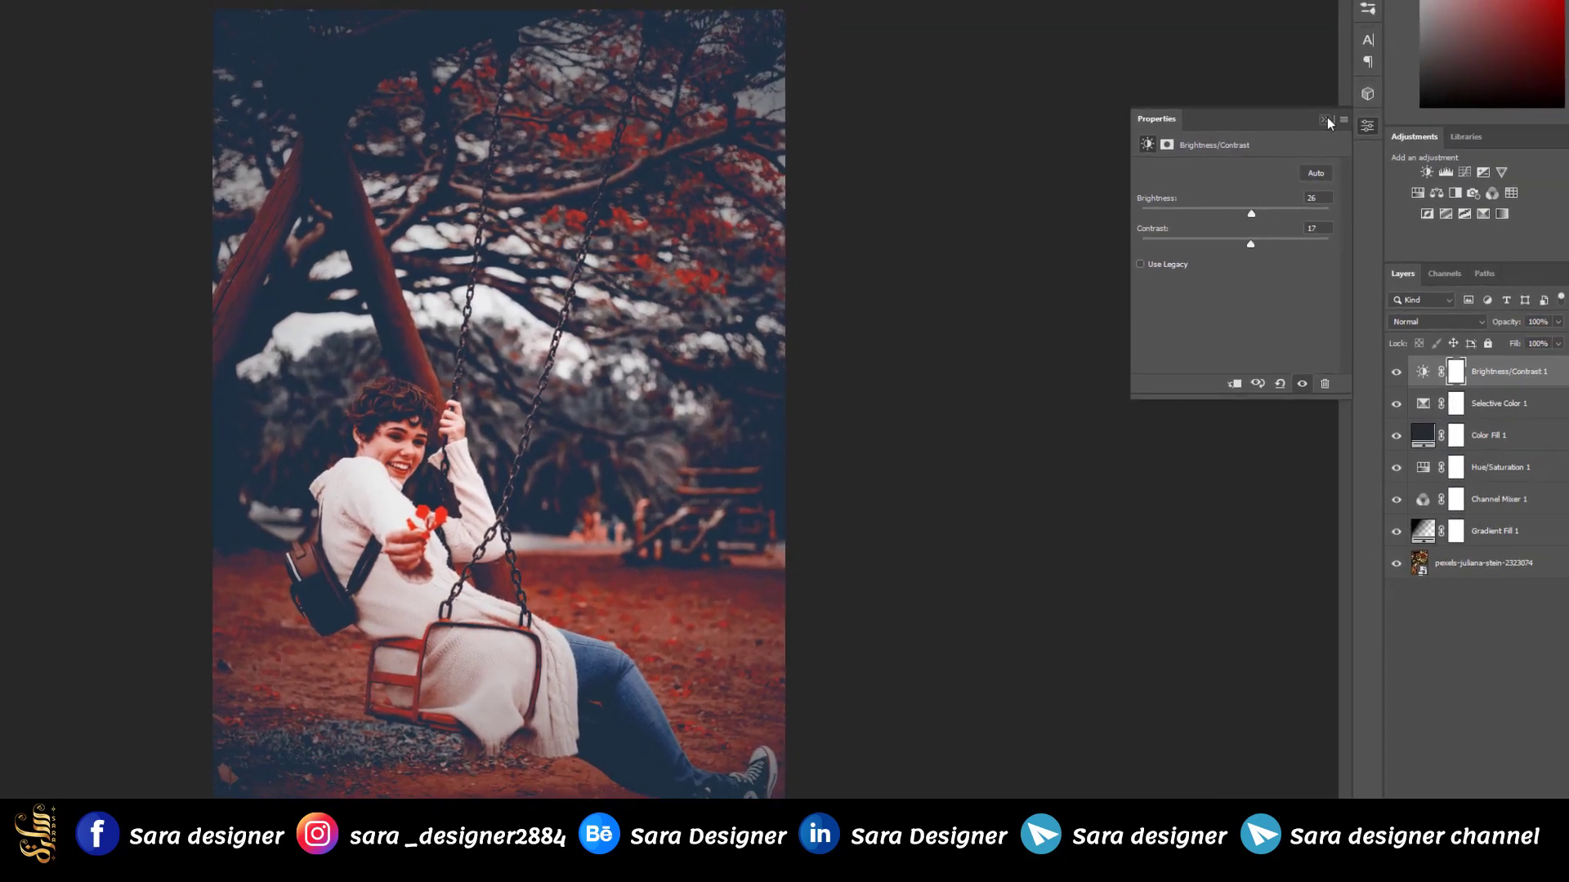
{"action": "left_click", "coordinate": [1520, 104]}
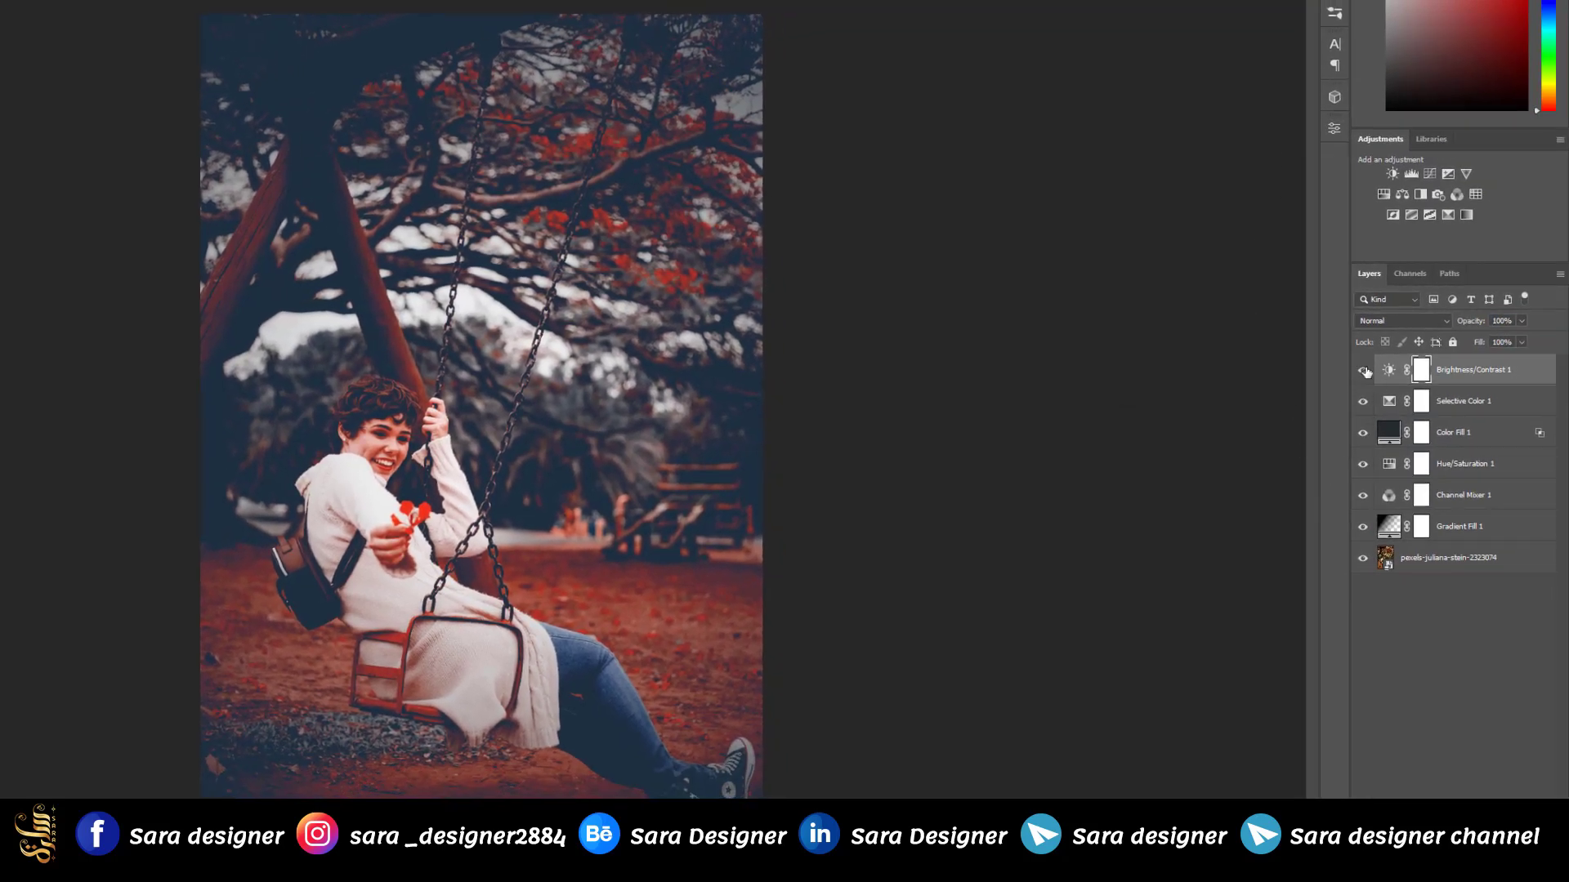
{"action": "mouse_move", "coordinate": [1367, 372]}
{"action": "left_mouse_down"}
{"action": "mouse_move", "coordinate": [1370, 532]}
{"action": "mouse_move", "coordinate": [1366, 371]}
{"action": "left_mouse_up"}
Set the scale of the radial gradient fill layer to 275%
{"action": "double_click", "coordinate": [1389, 532]}
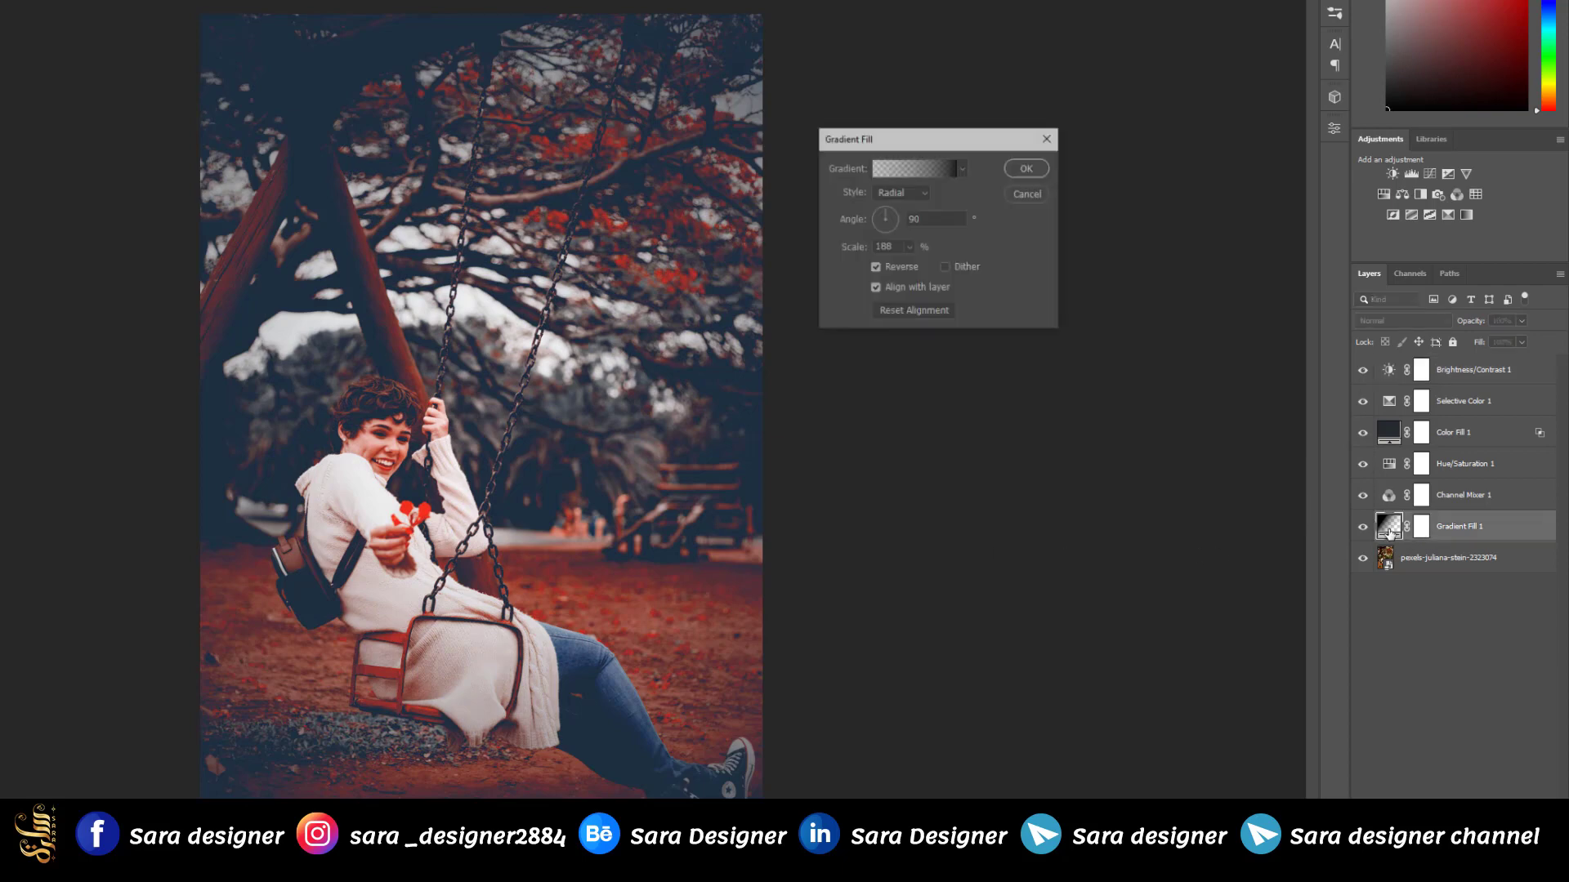
{"action": "left_click", "coordinate": [909, 249]}
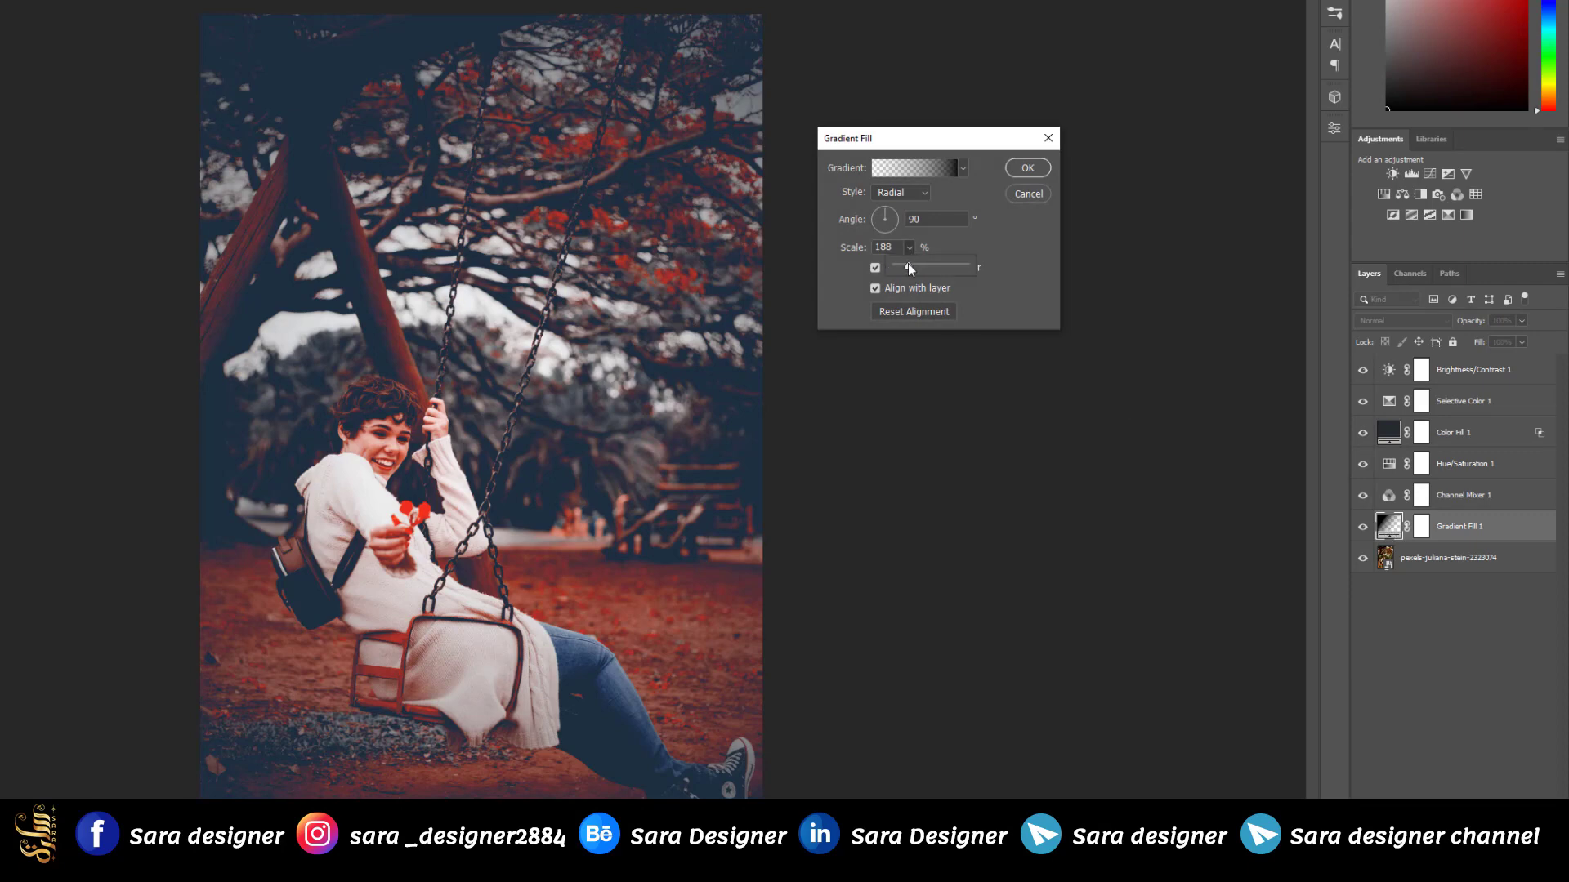
{"action": "left_click_drag", "start_coordinate": [908, 263], "coordinate": [915, 269]}
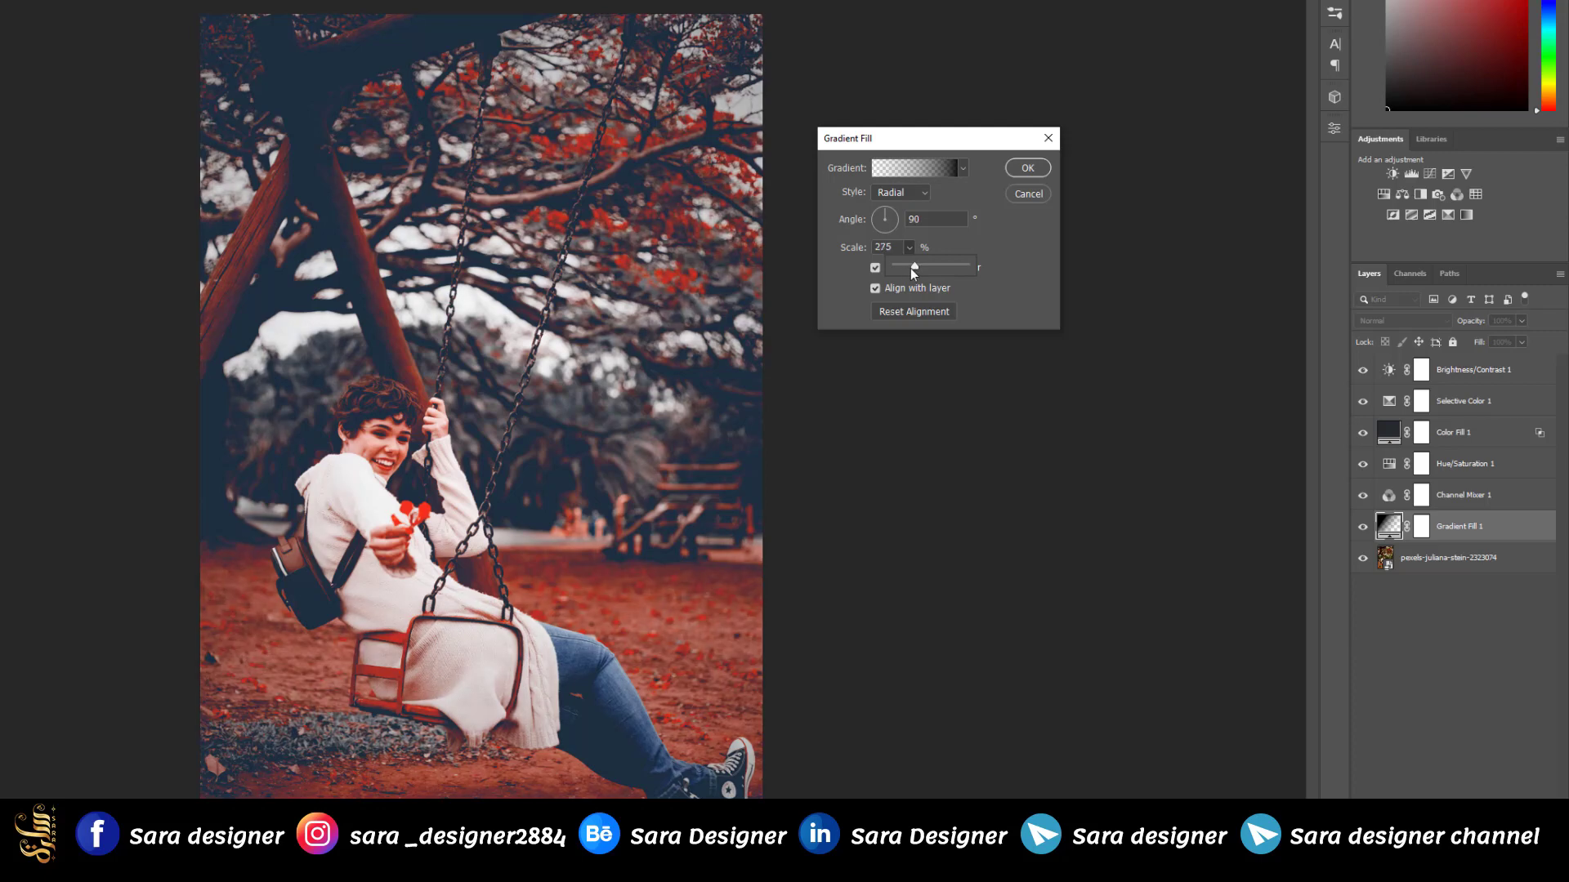
{"action": "left_click", "coordinate": [1043, 170]}
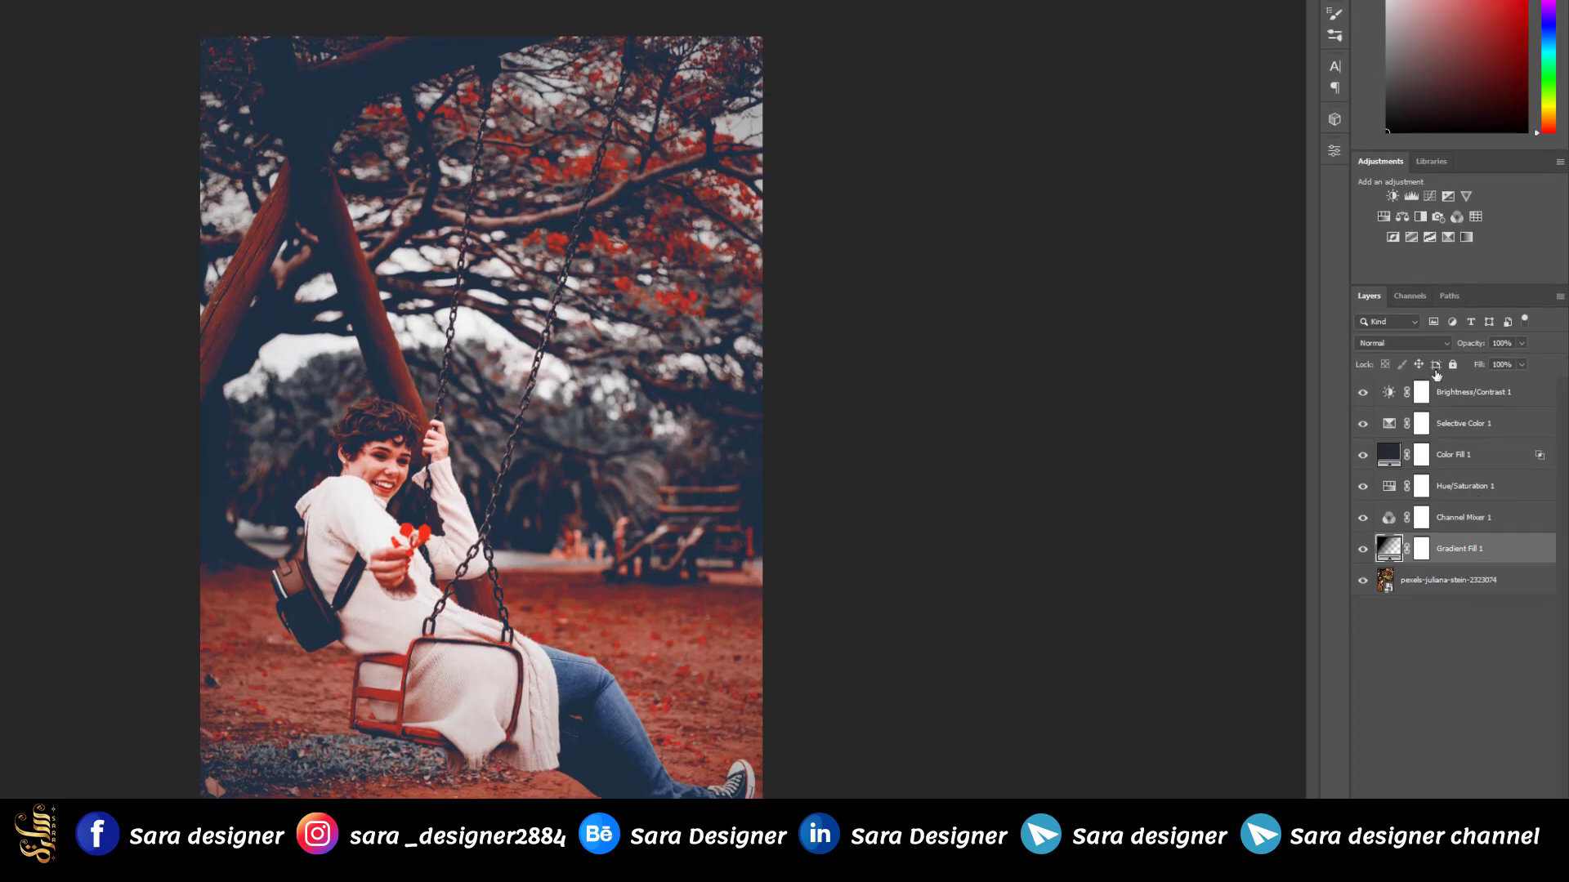
Stop recording the "soft grey" action and deselect all layers
{"action": "left_click", "coordinate": [1333, 11]}
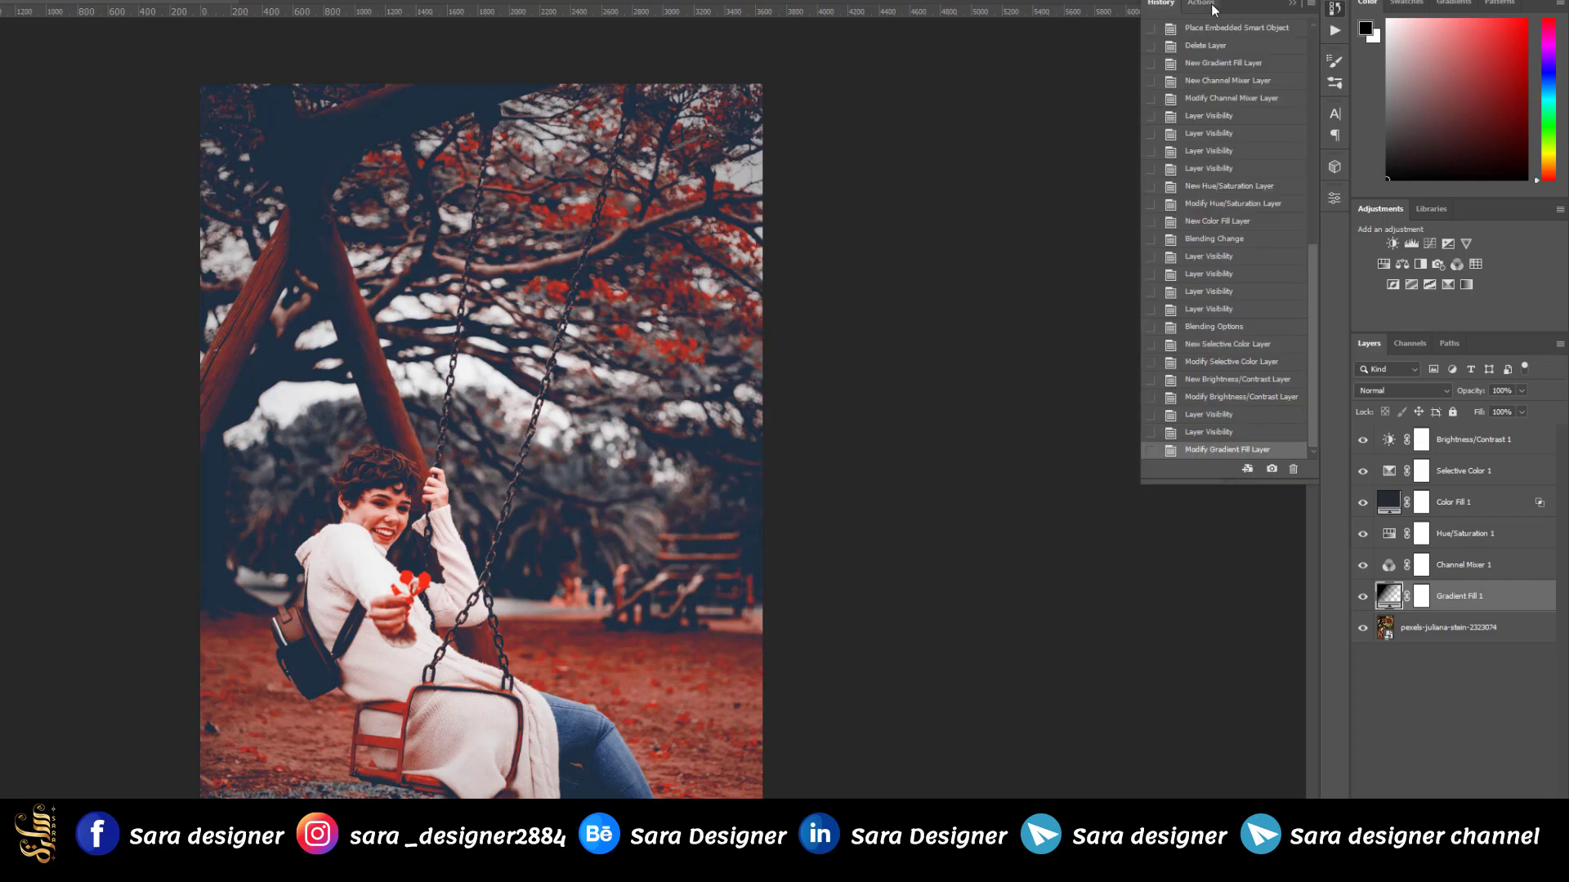
{"action": "left_click", "coordinate": [1179, 473]}
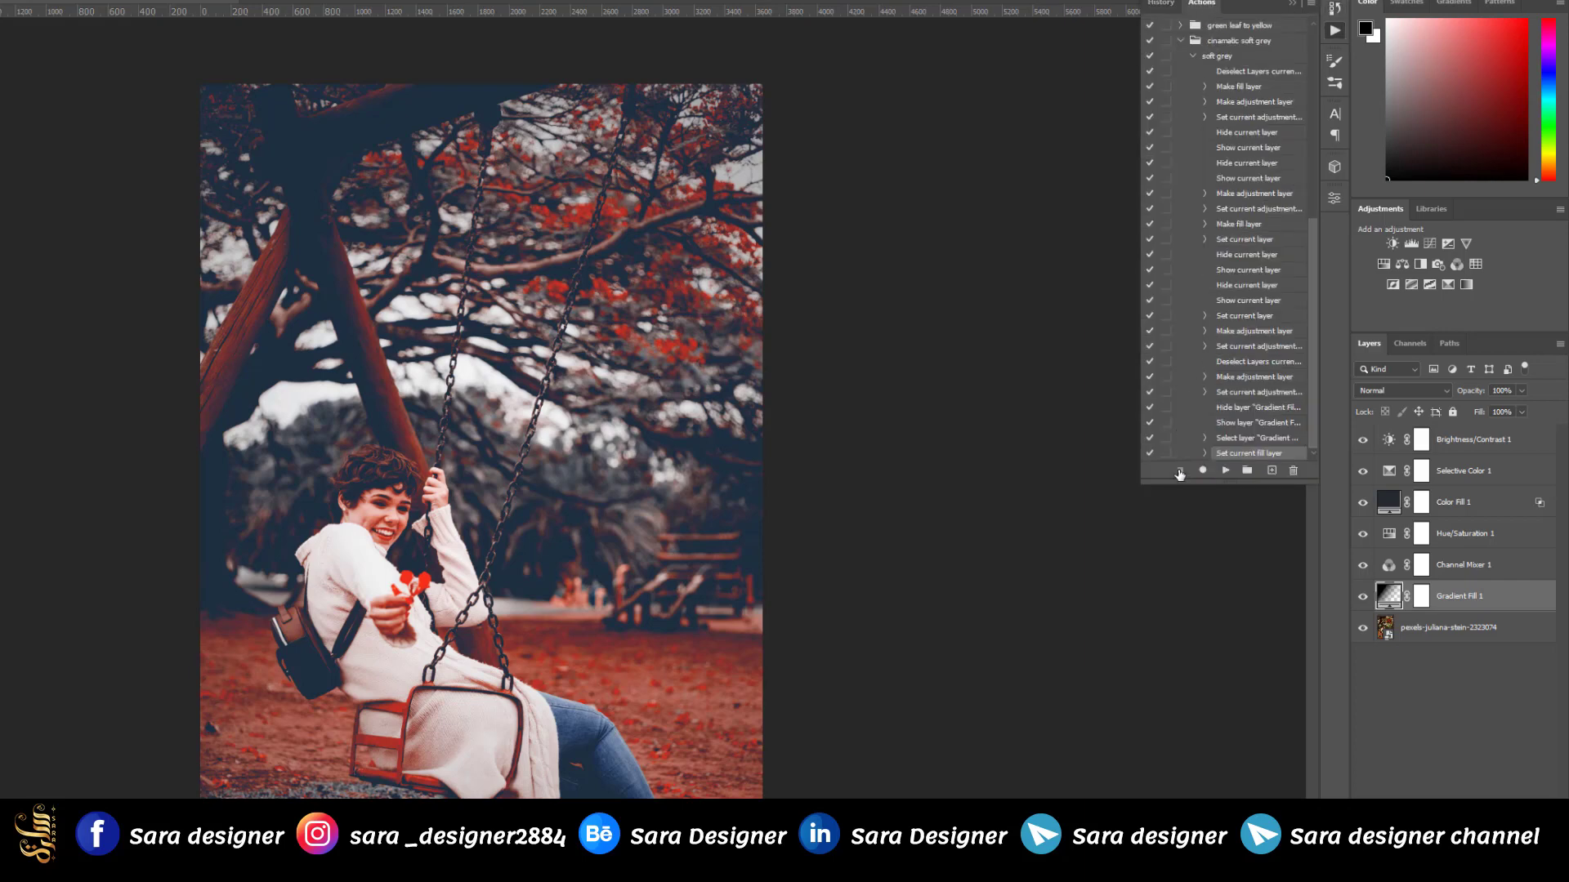
{"action": "left_click", "coordinate": [1409, 701]}
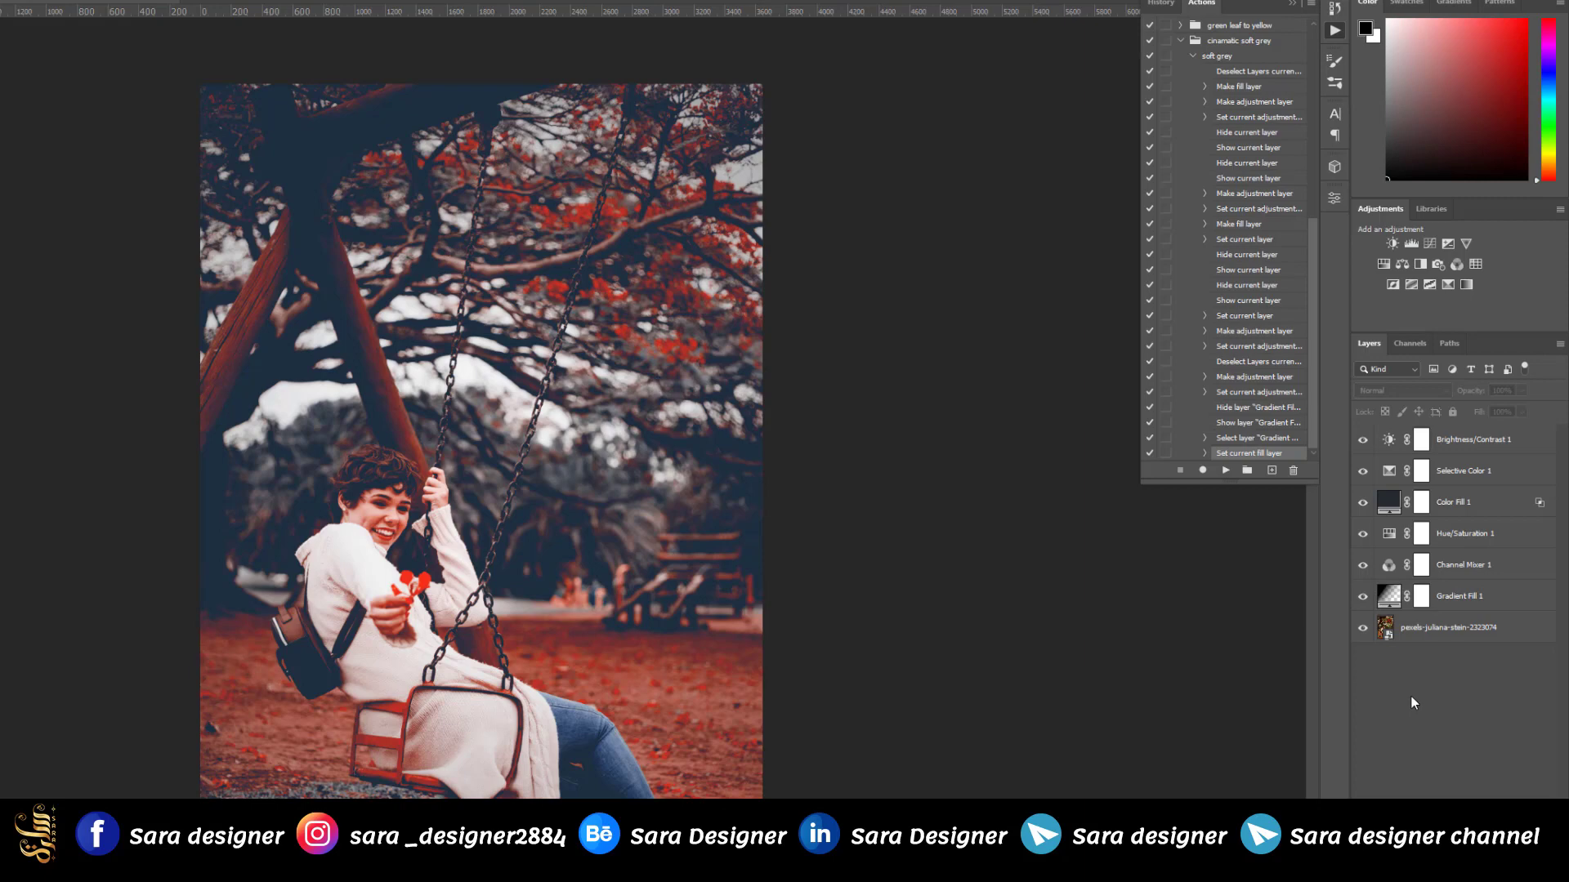
Duplicate the original photo layer and move the copy to the top of the layer stack
{"action": "left_click", "coordinate": [1438, 629]}
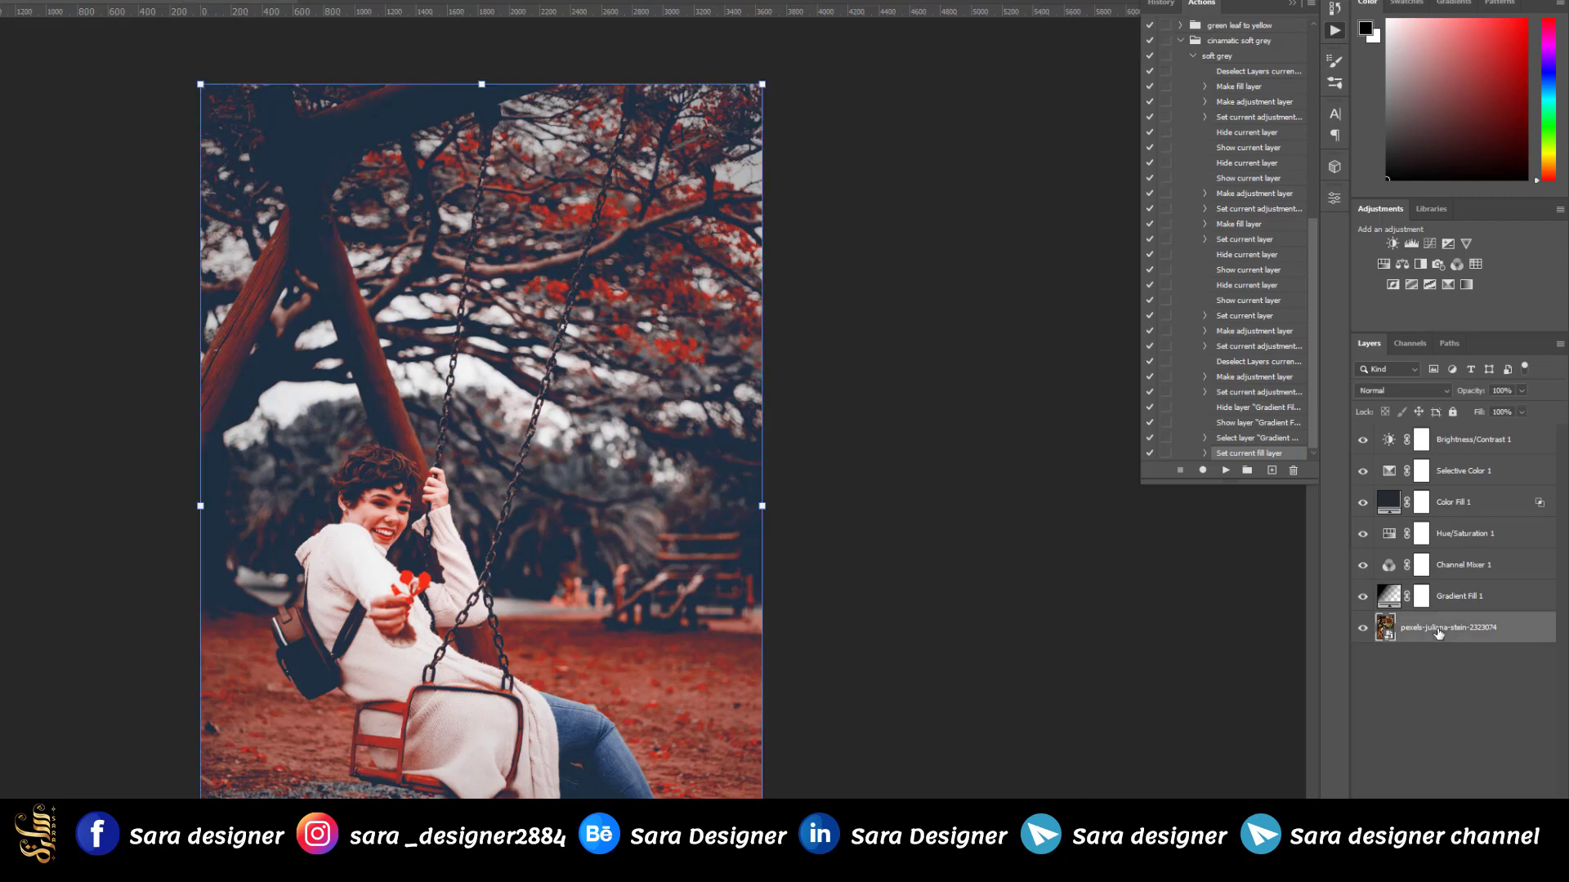
{"action": "key", "text": "ctrl+j"}
{"action": "left_click_drag", "start_coordinate": [1438, 632], "coordinate": [1431, 432]}
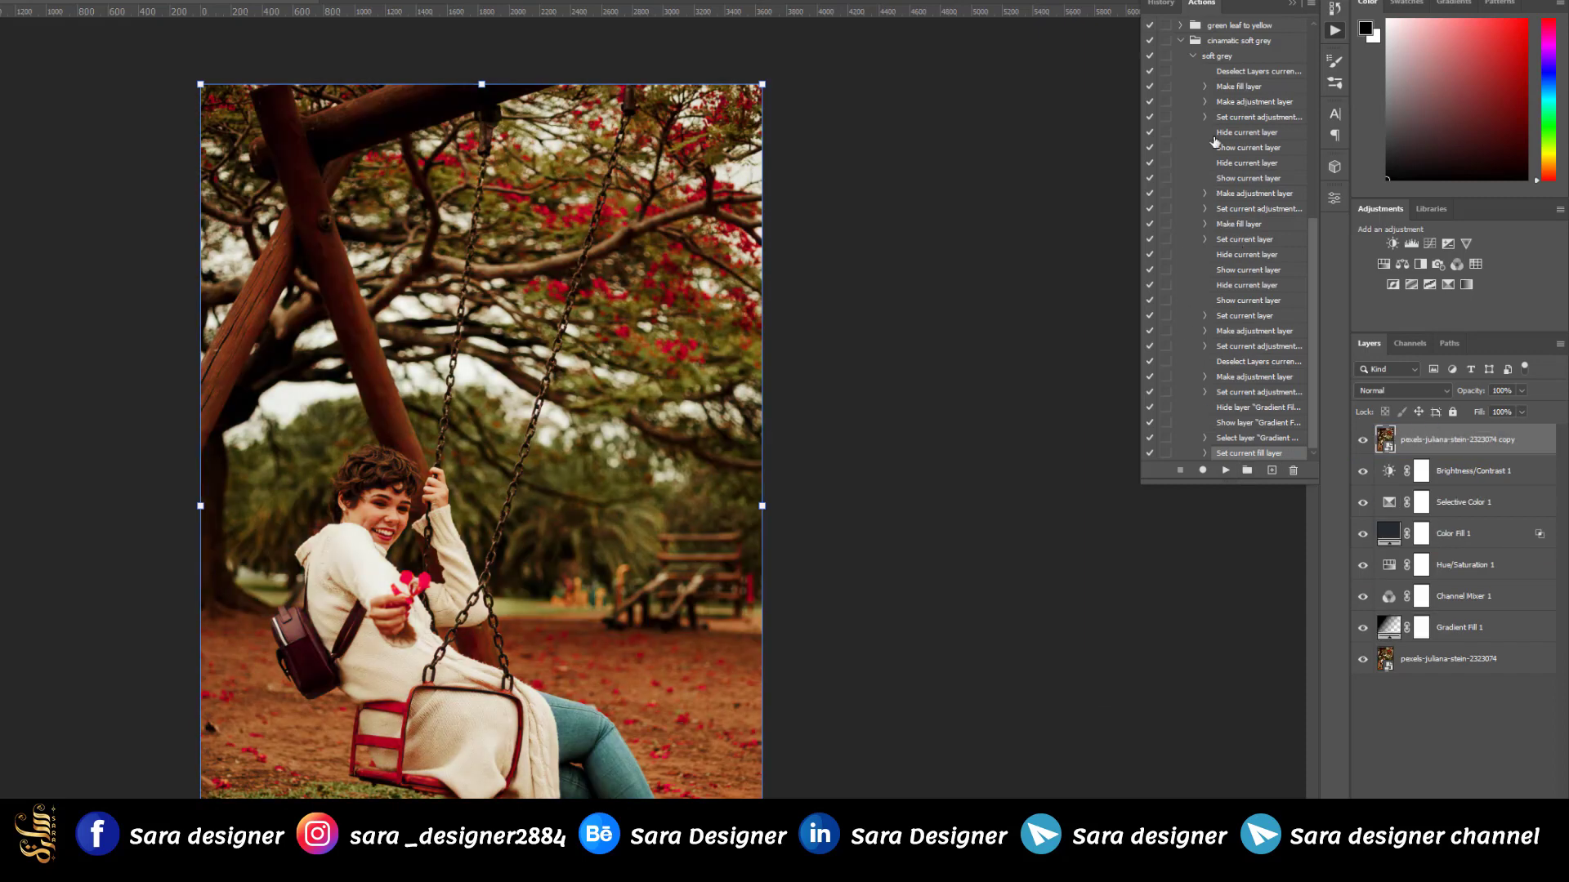
Collapse the recorded steps of the "soft grey" action and play the action on the copied photo layer
{"action": "left_click", "coordinate": [1196, 56]}
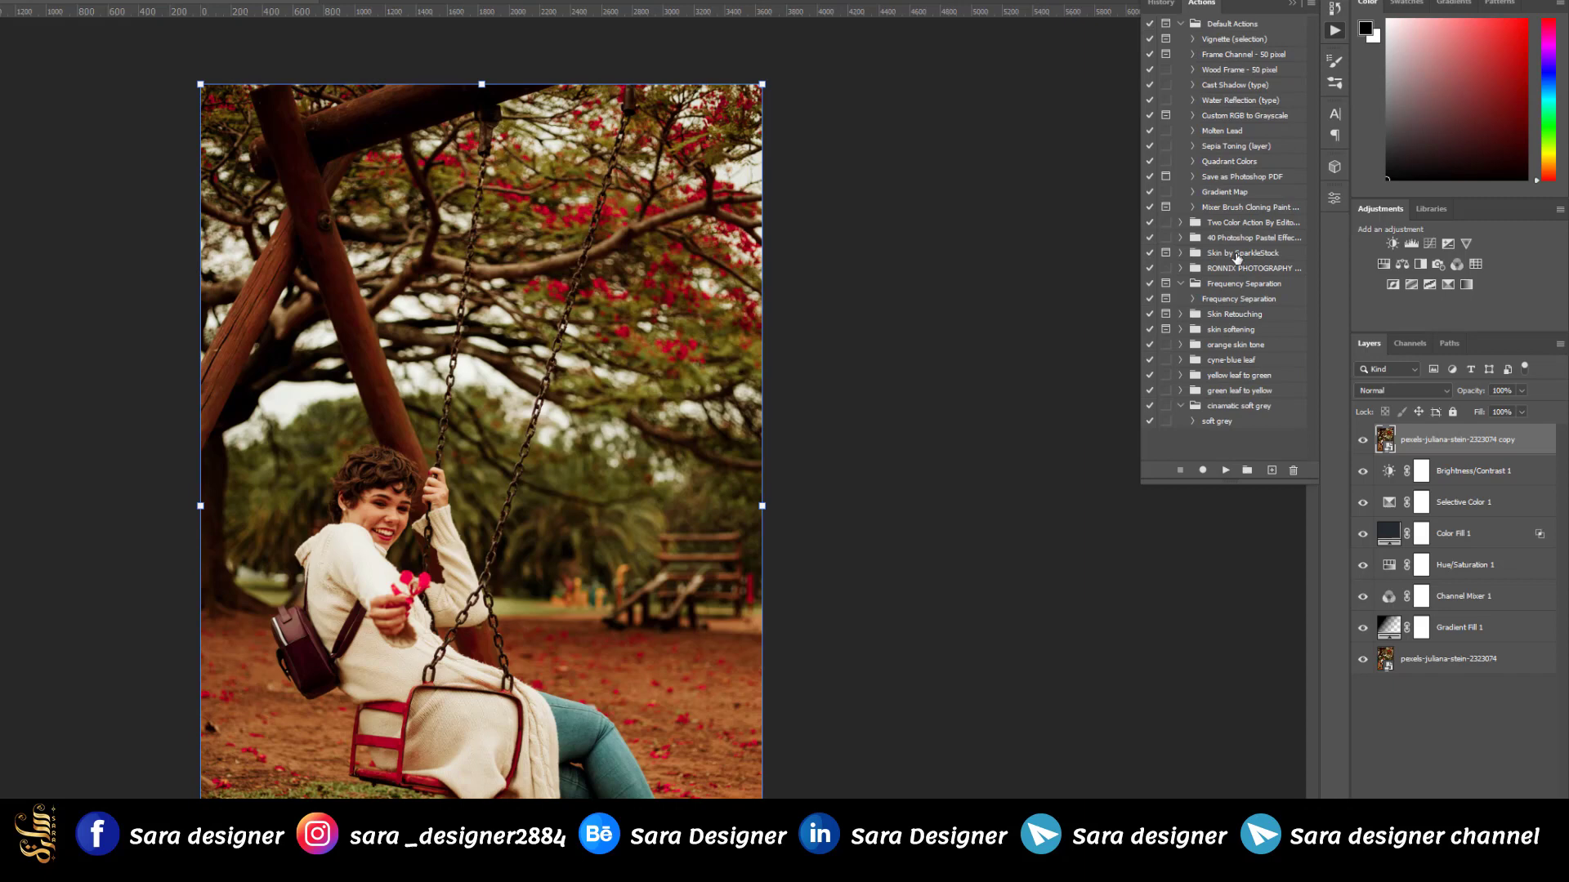
{"action": "left_click", "coordinate": [1212, 422]}
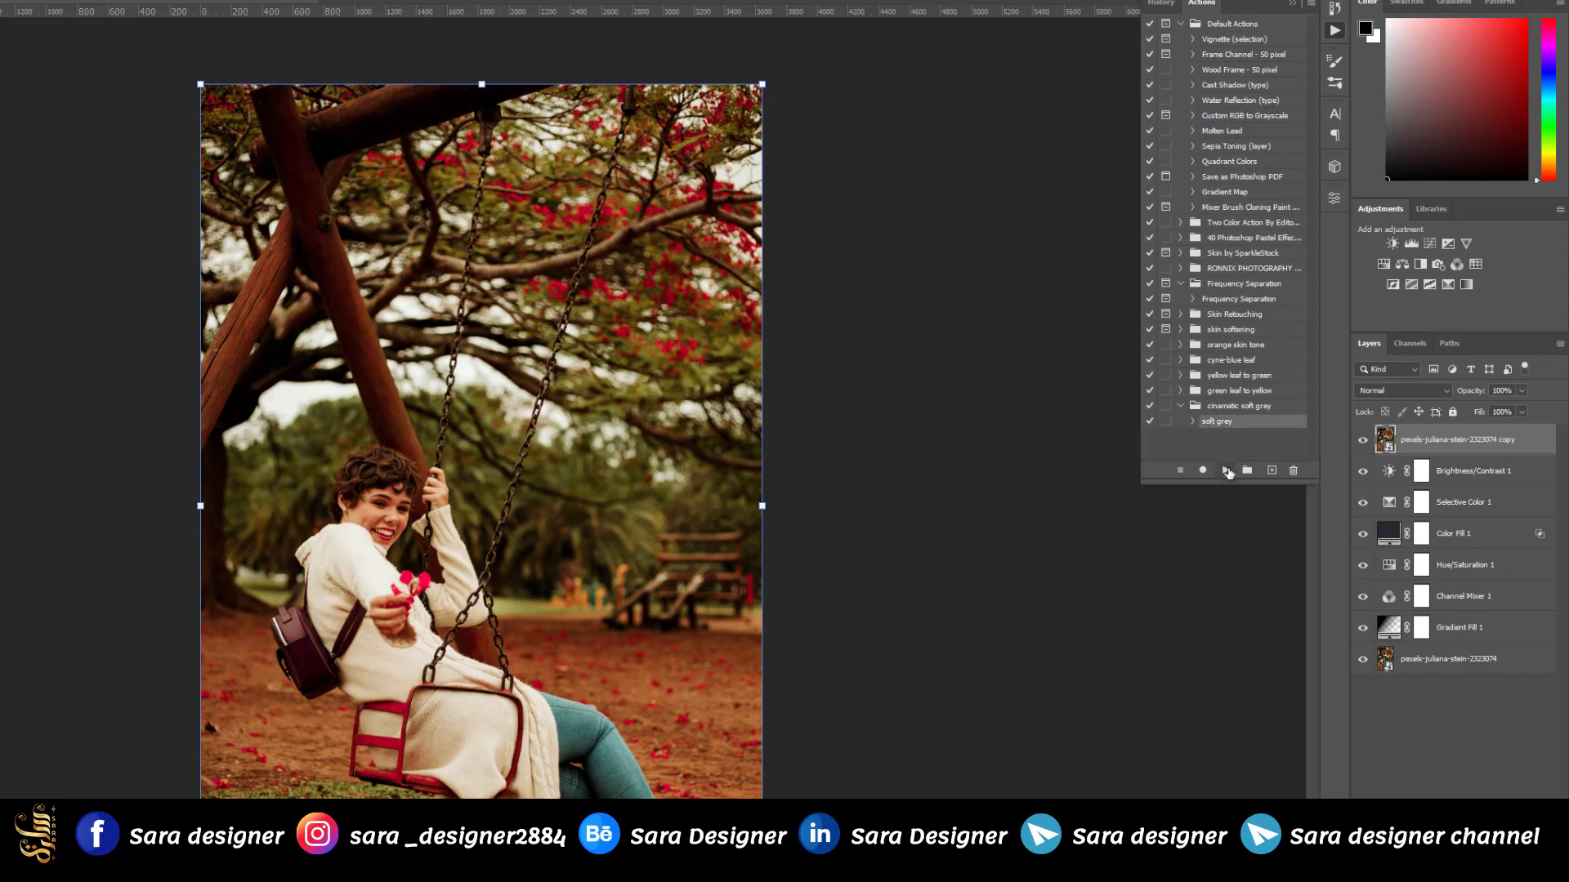
{"action": "left_click", "coordinate": [1226, 471]}
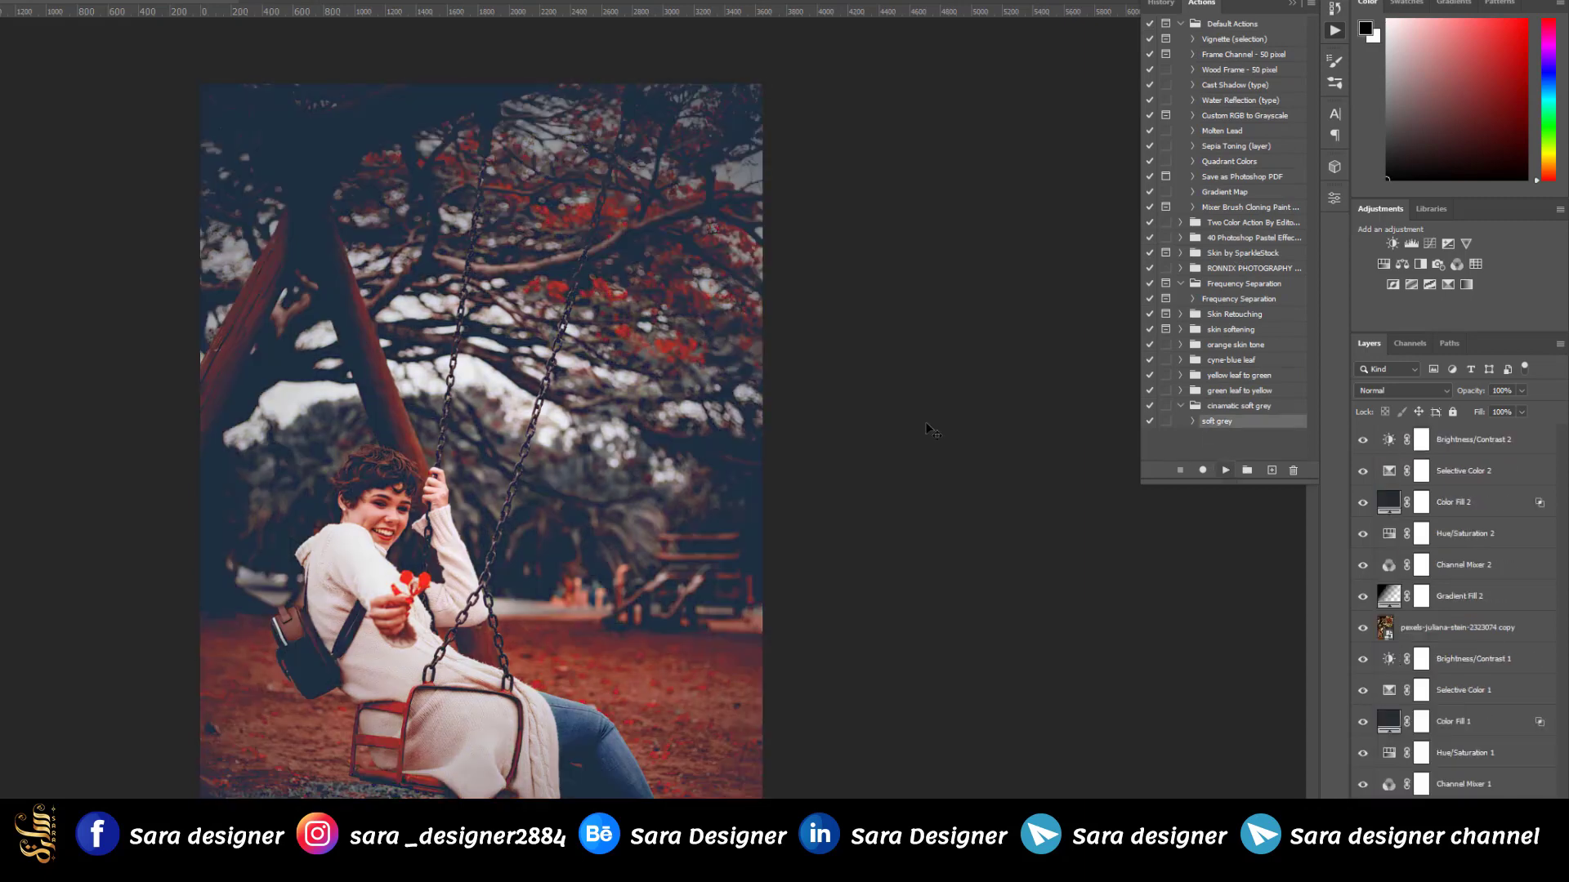